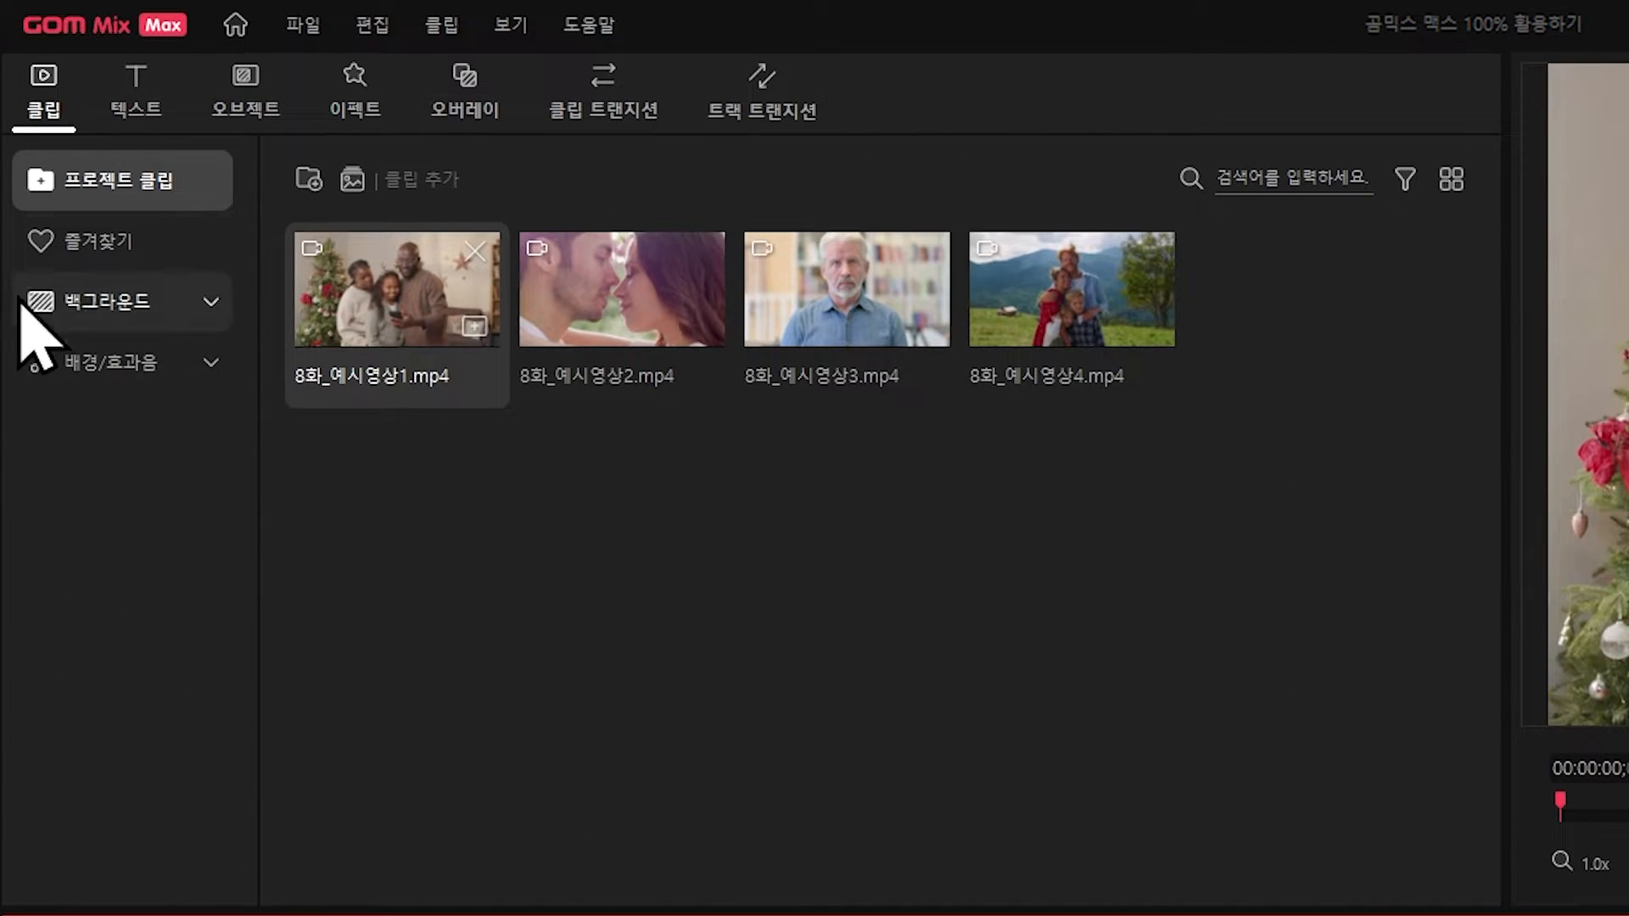
# Add the 떠오르는 하트 overlay from the 데코 category to the clip 8화_예시영상1.mp4 on Master V1.
pyautogui.click(465, 95)
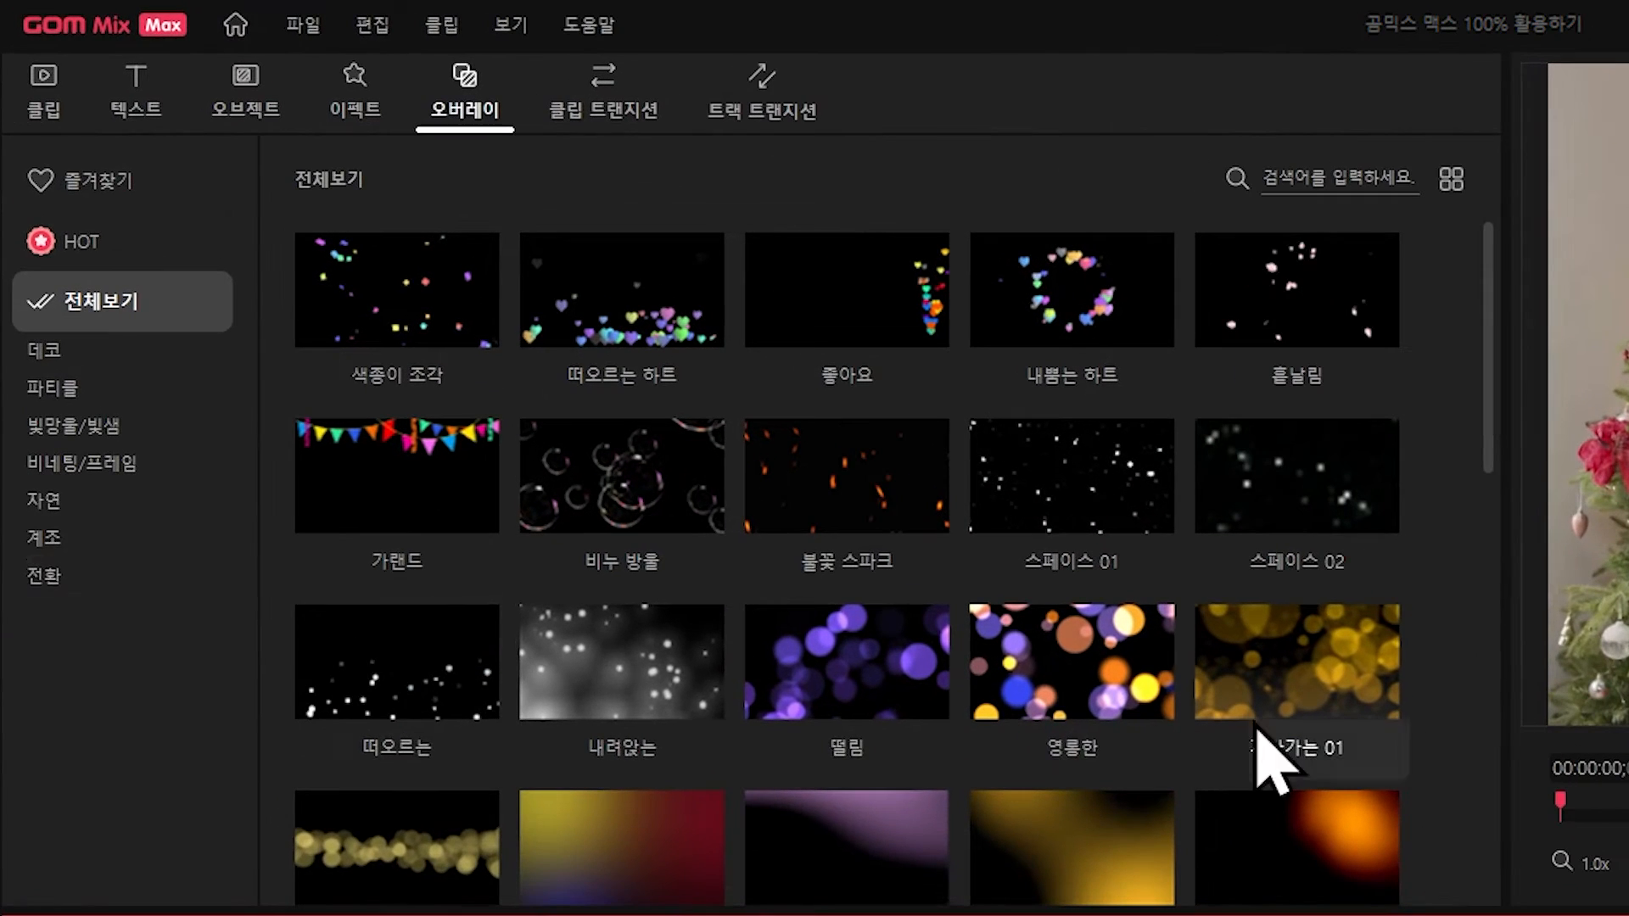
pyautogui.click(119, 365)
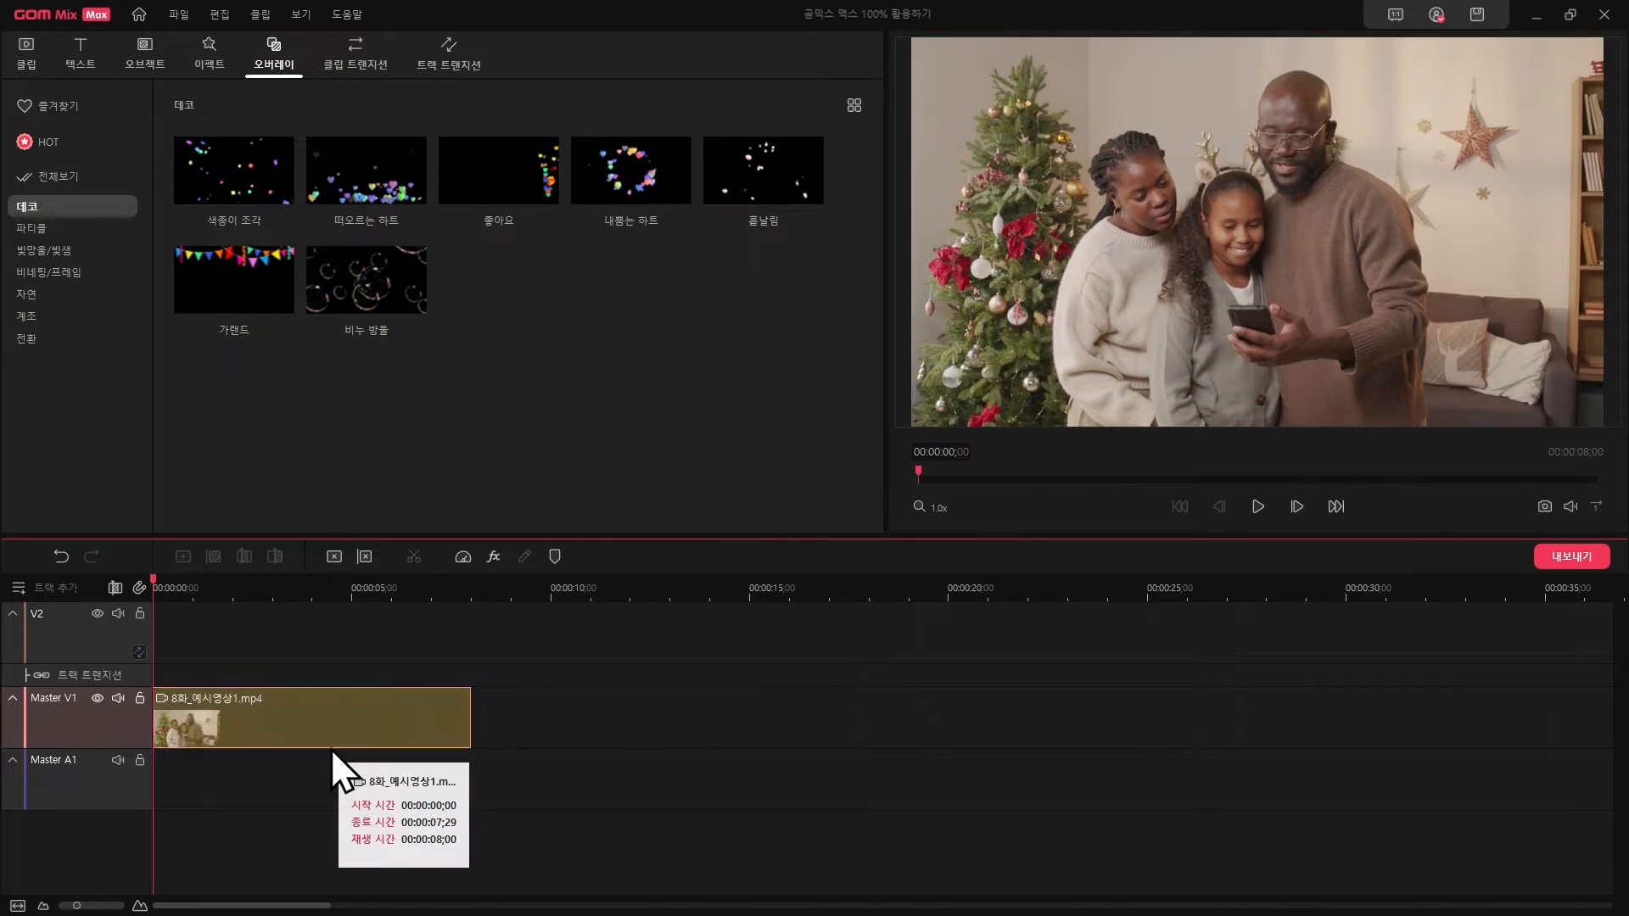
pyautogui.click(333, 746)
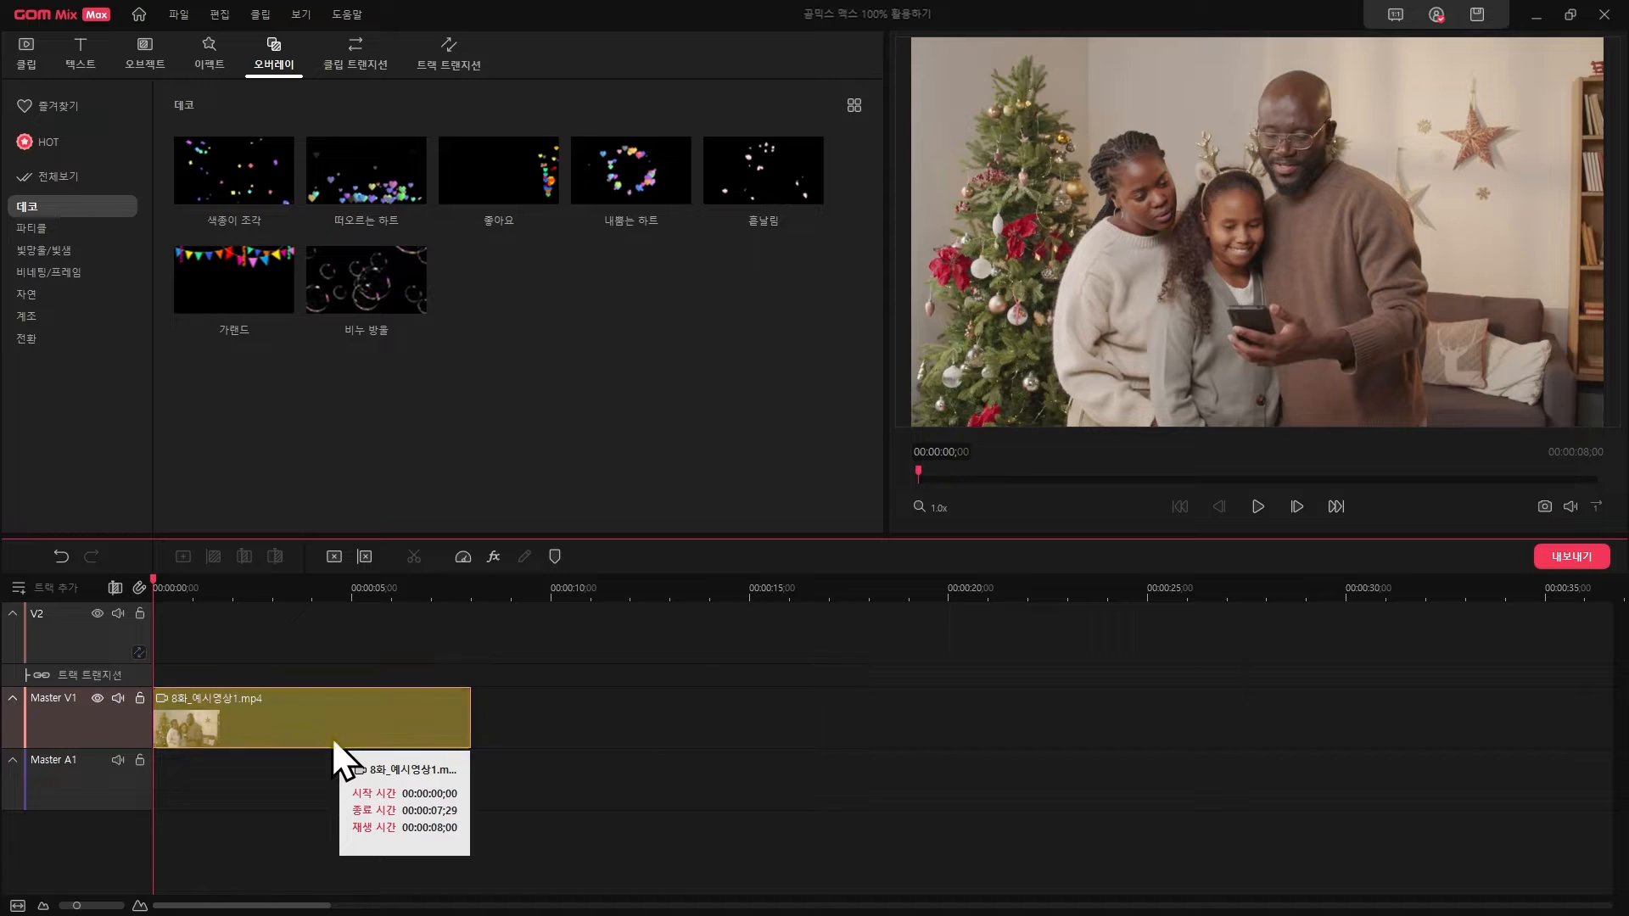
pyautogui.doubleClick(359, 171)
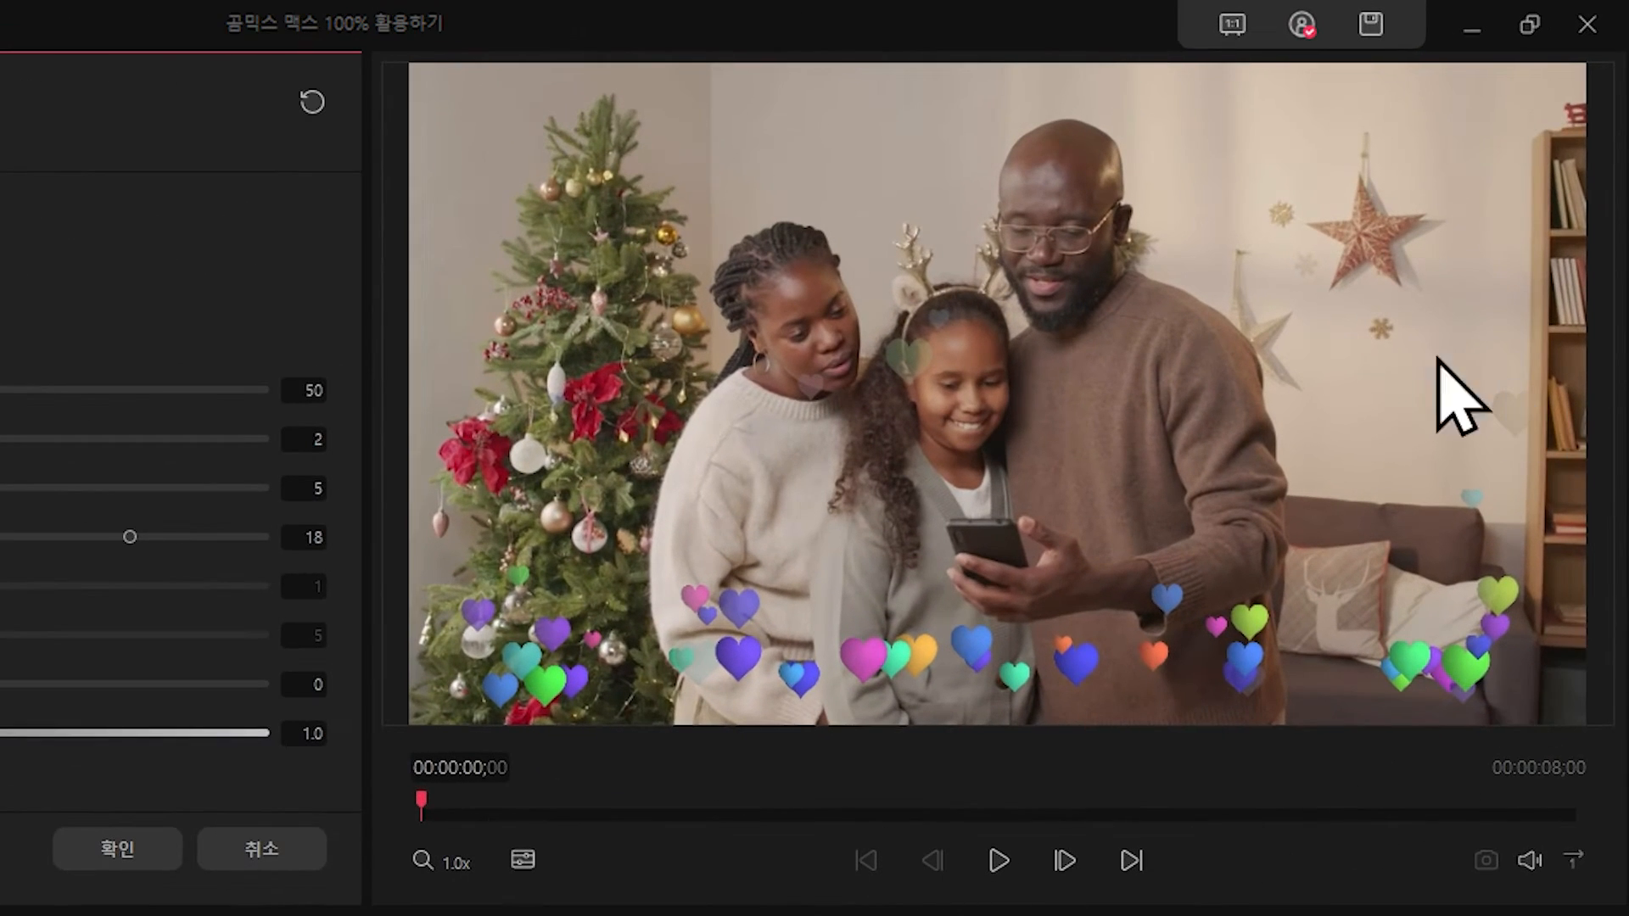
# Preview the floating hearts overlay on the clip and look over its available particle shapes.
pyautogui.click(1001, 863)
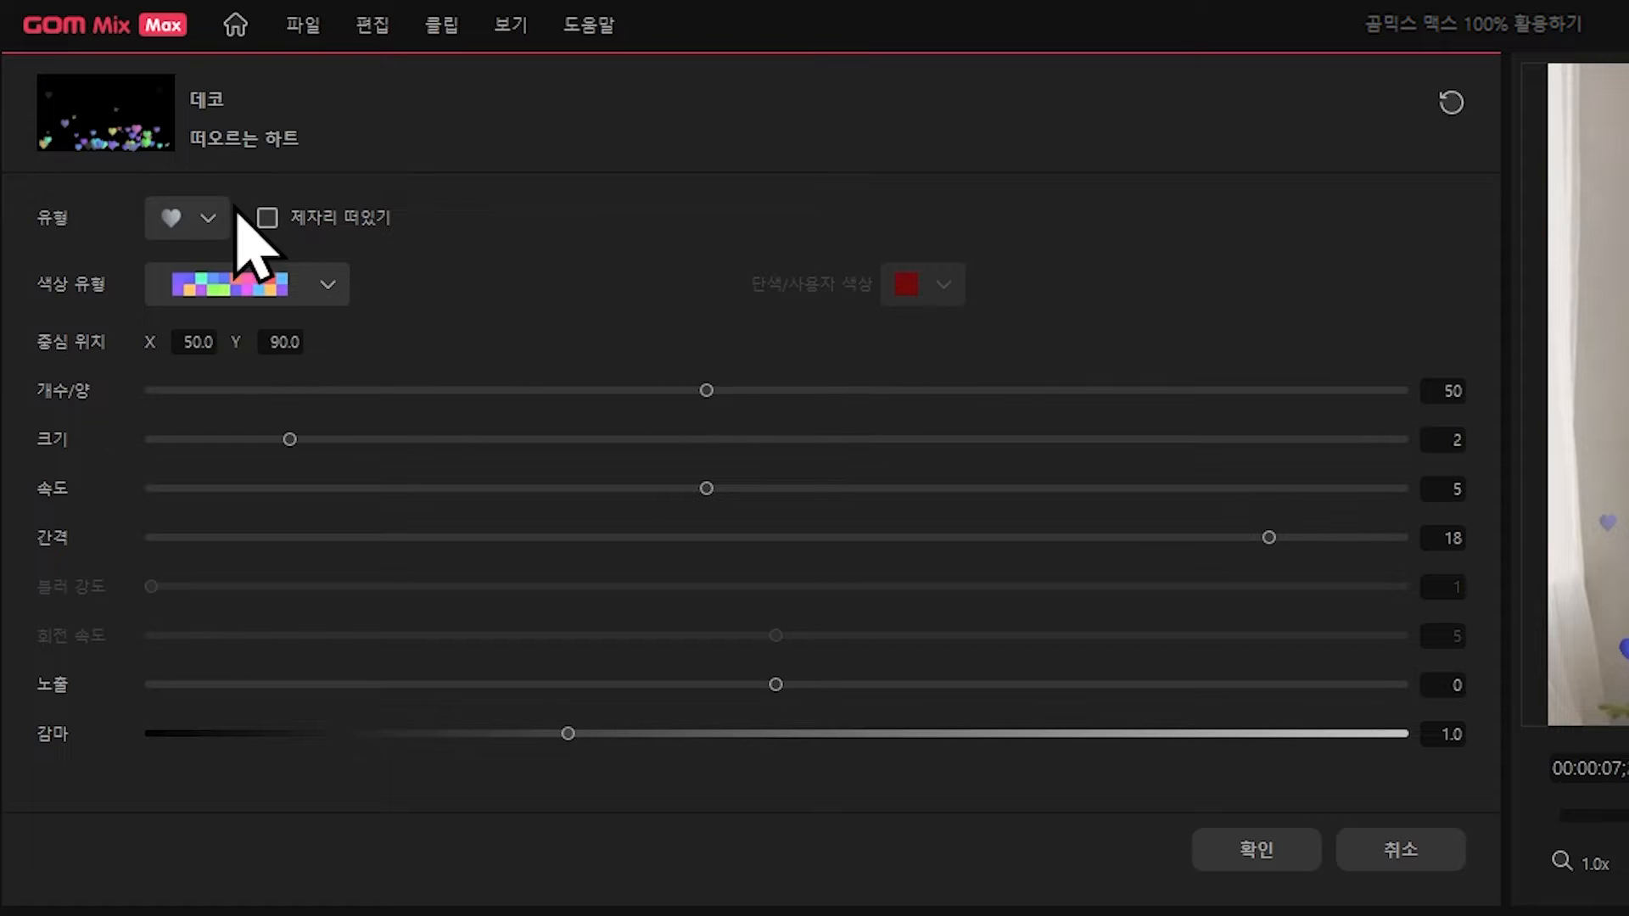
pyautogui.click(211, 222)
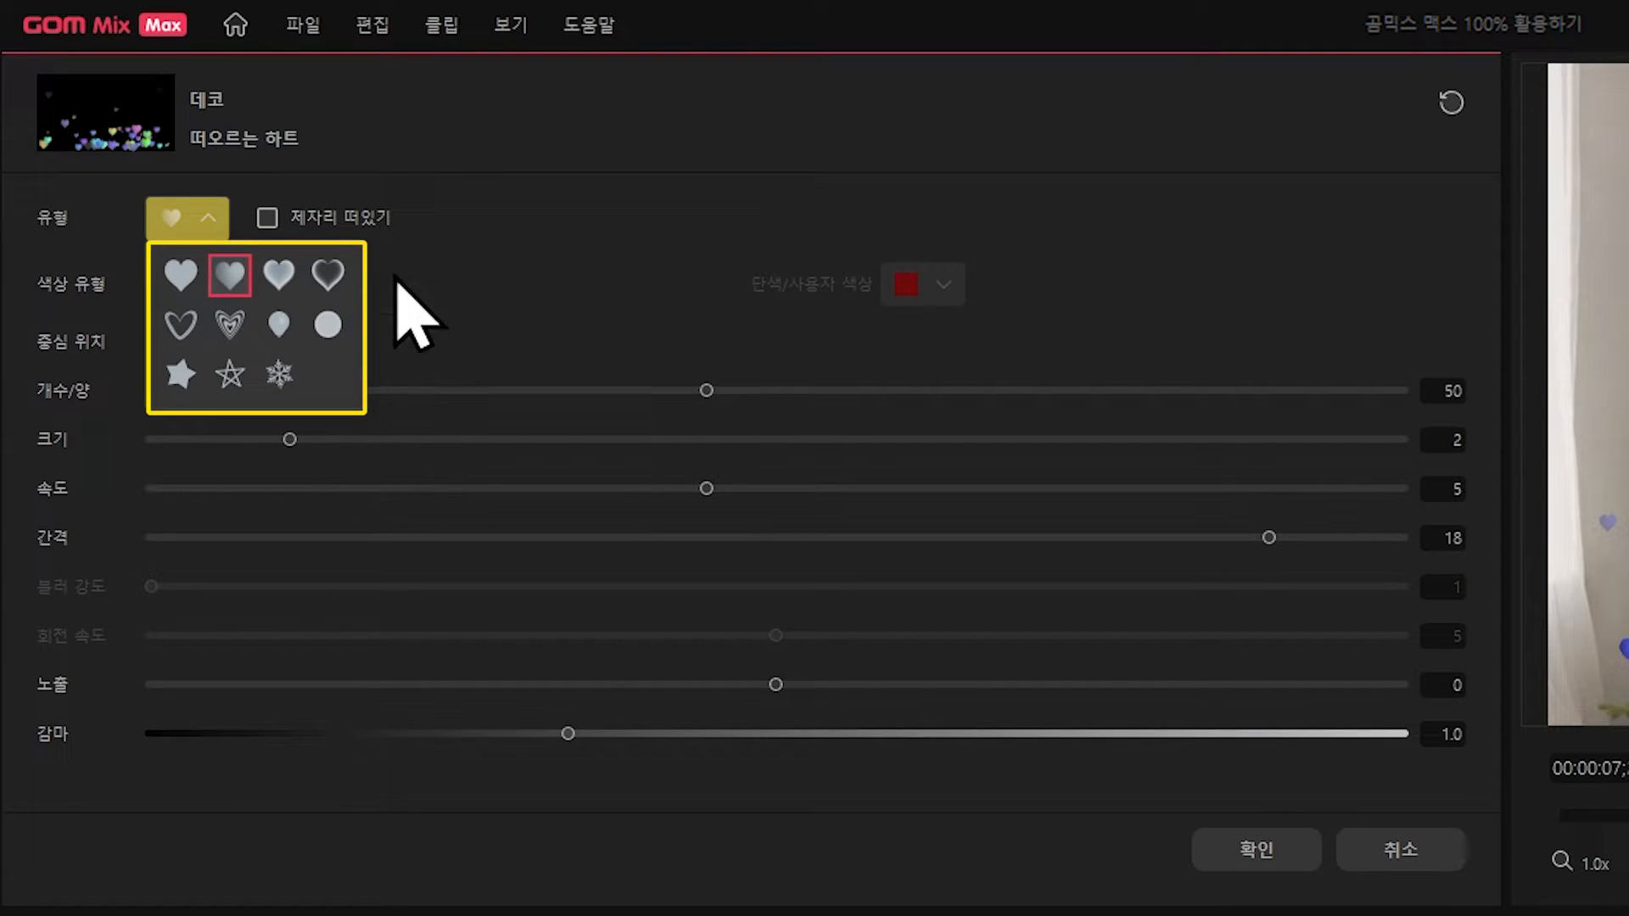
pyautogui.click(192, 289)
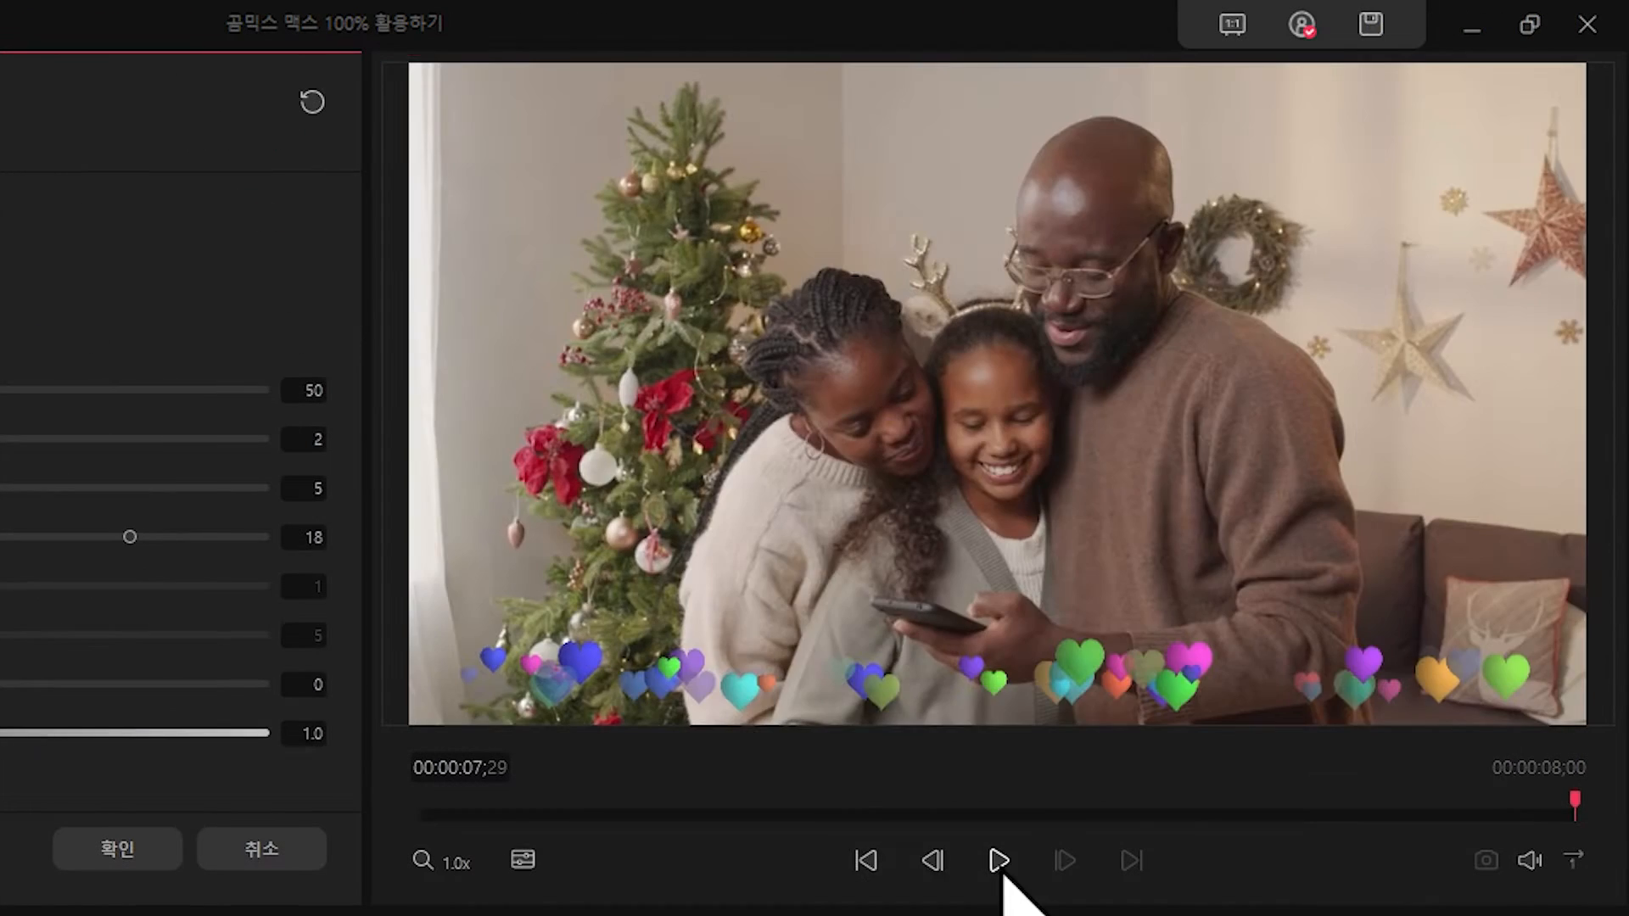
pyautogui.click(998, 861)
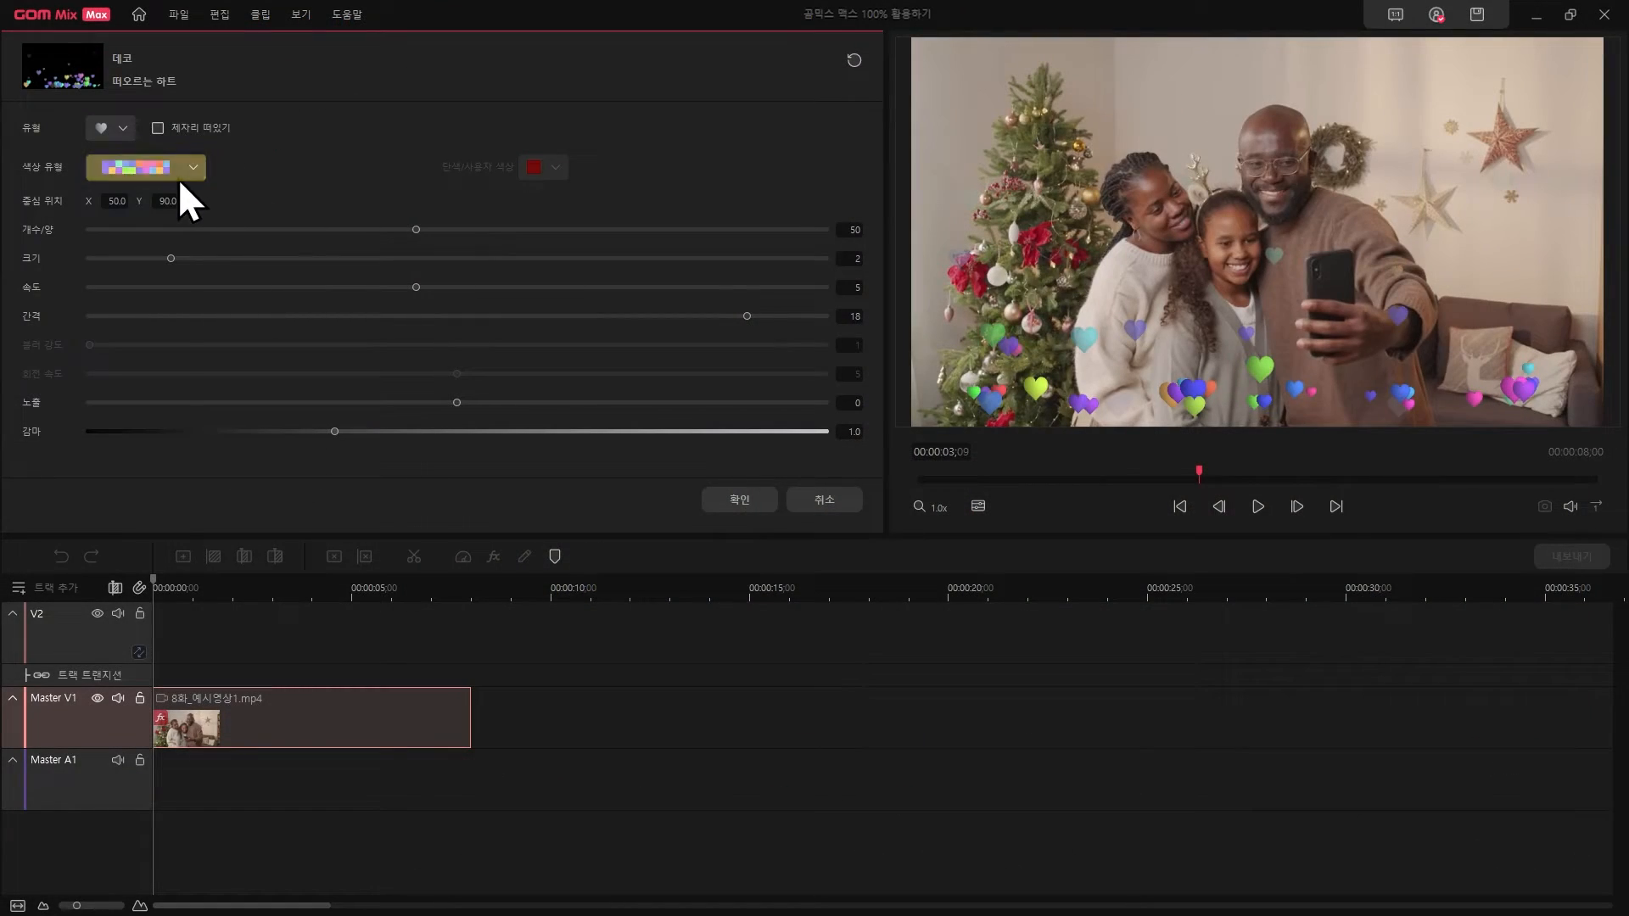
# Set the overlay's colour type to Solid with the custom light red ff3f3f.
pyautogui.click(182, 174)
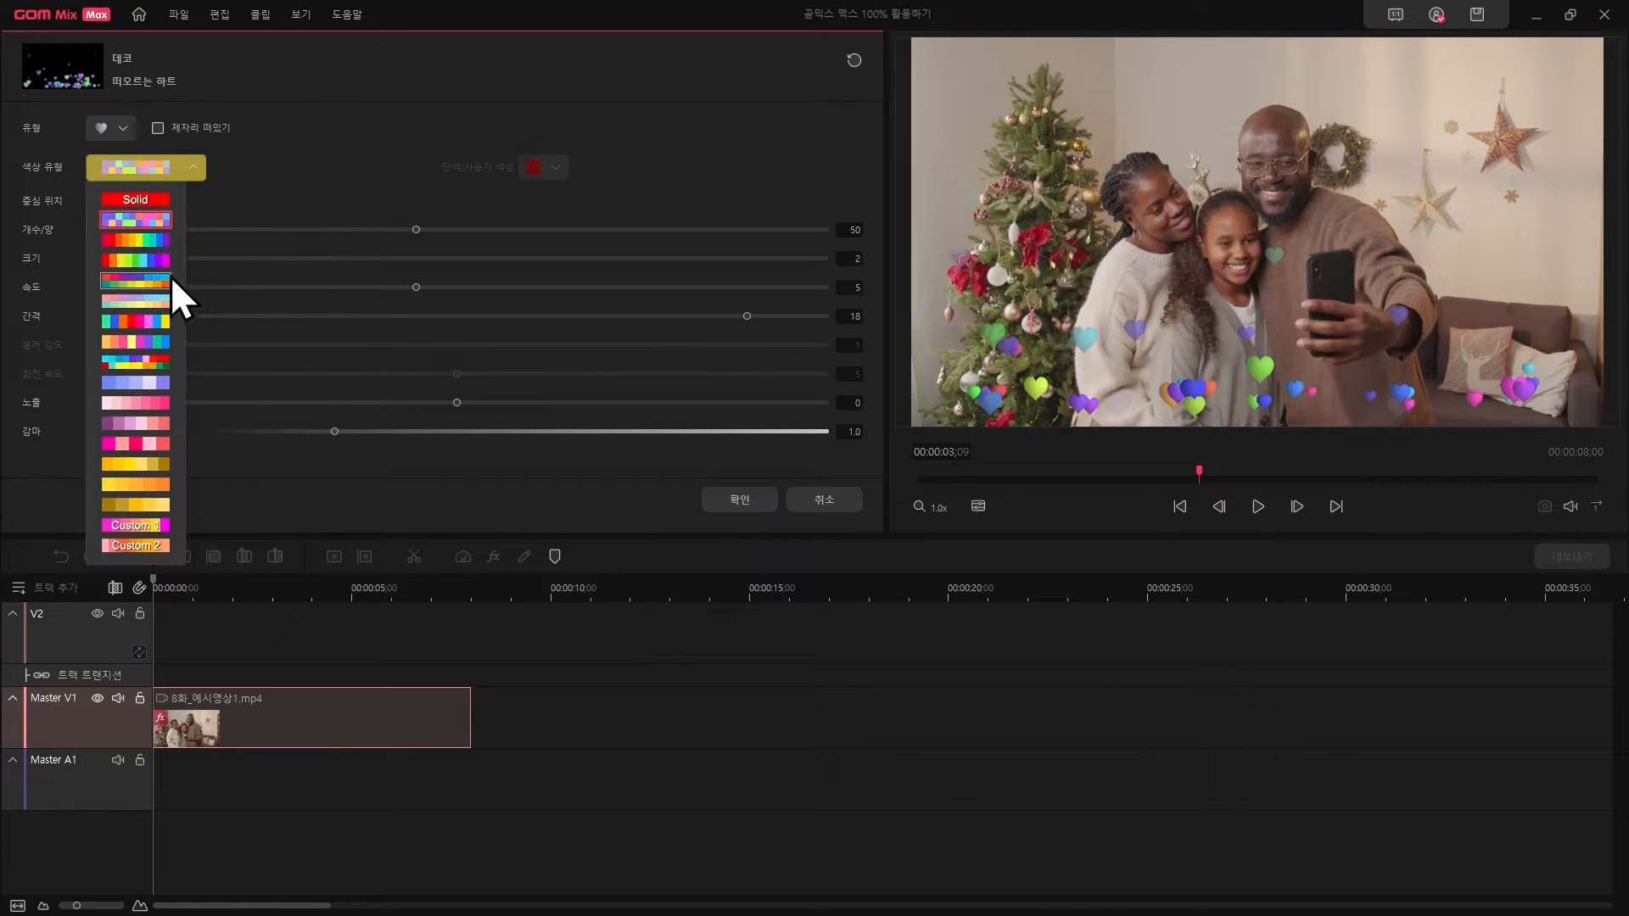
pyautogui.click(148, 204)
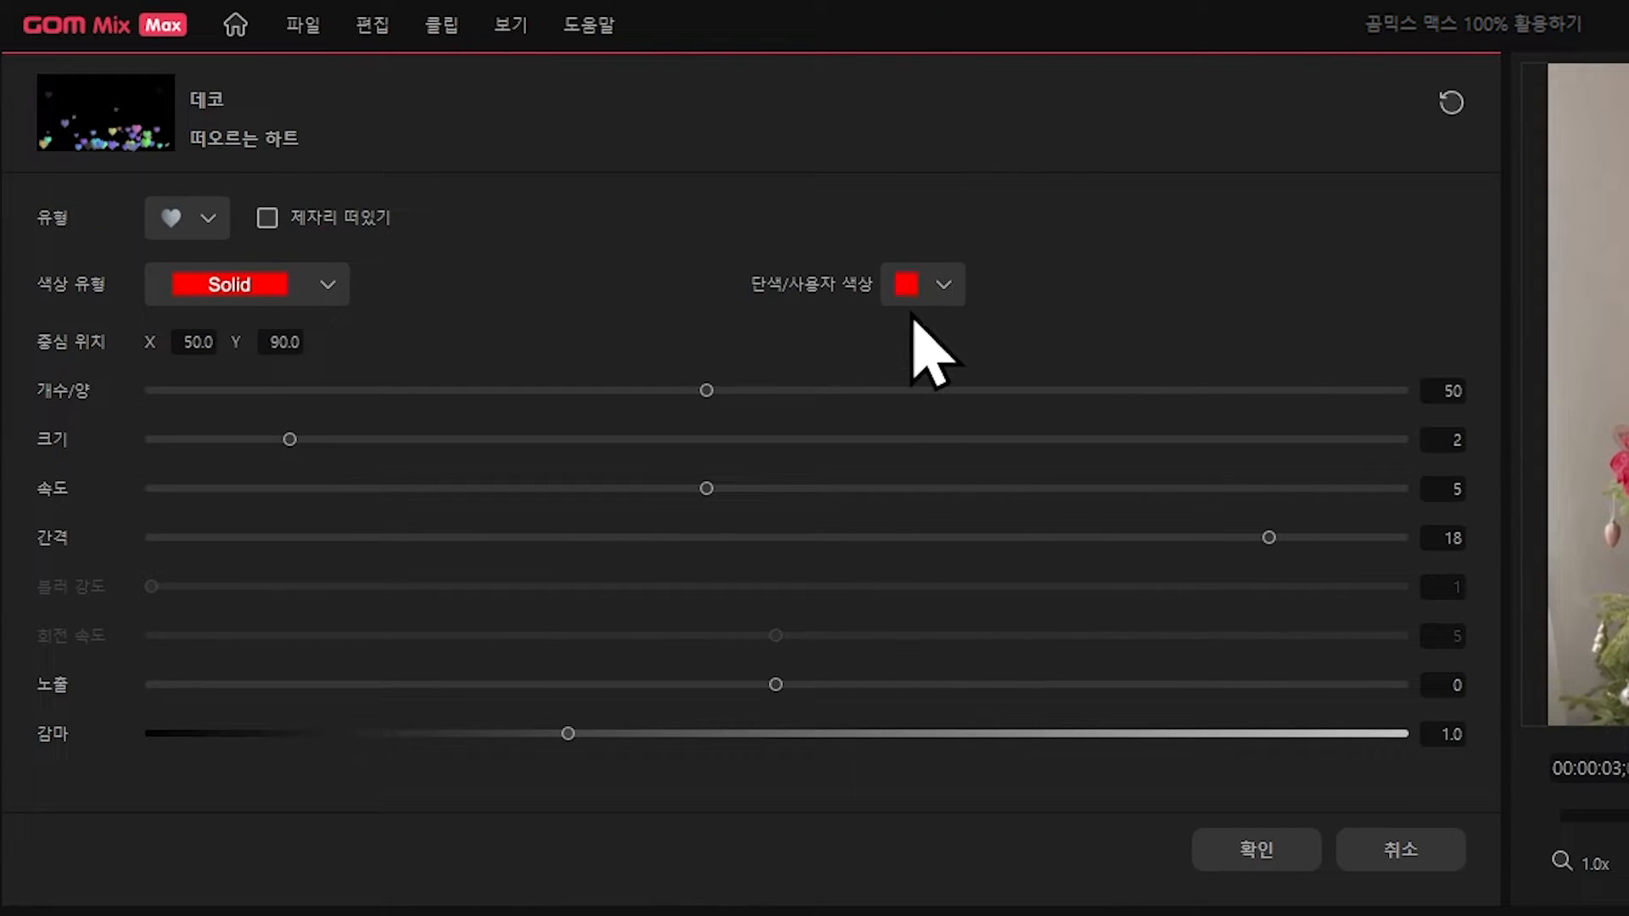
pyautogui.click(927, 302)
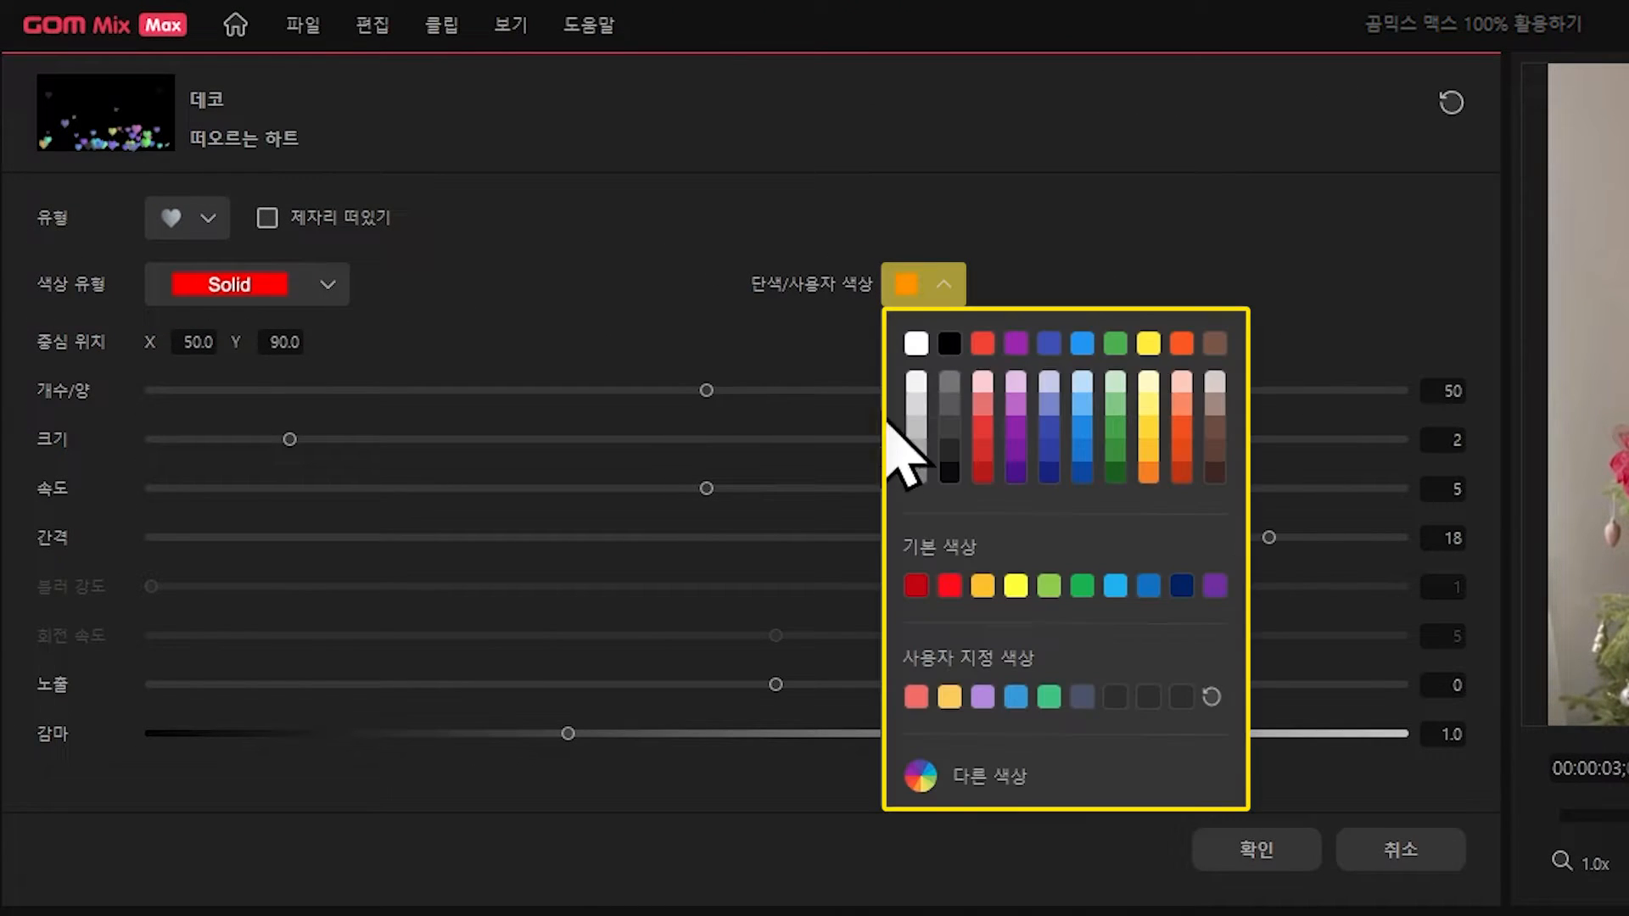
pyautogui.click(949, 586)
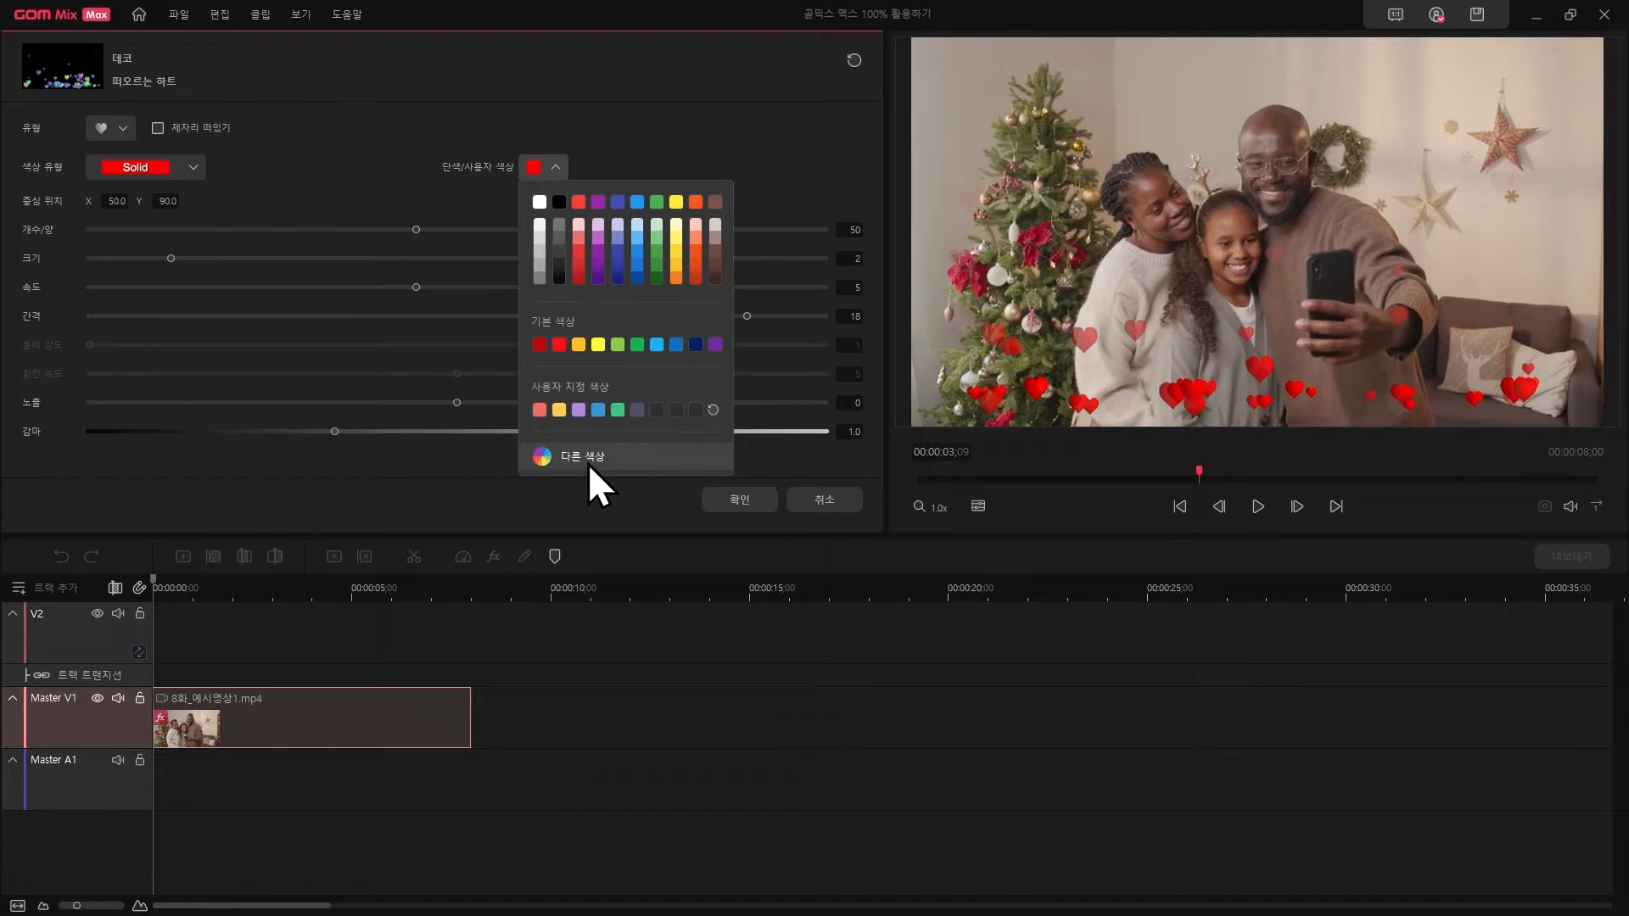
pyautogui.click(588, 458)
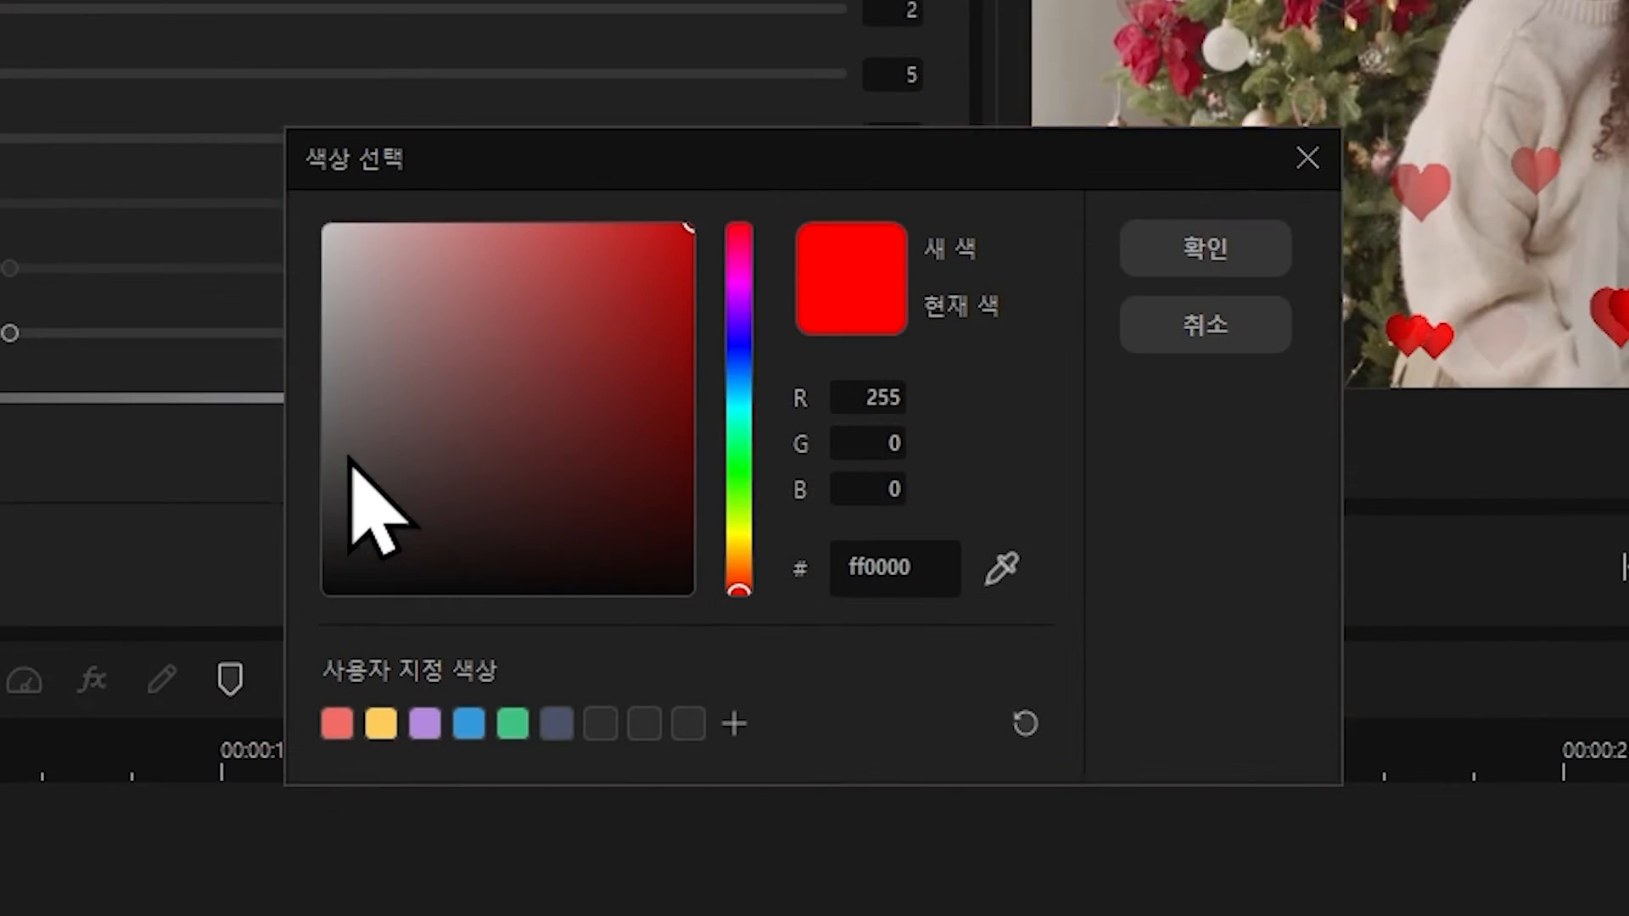
pyautogui.moveTo(628, 254); pyautogui.dragTo(601, 224)
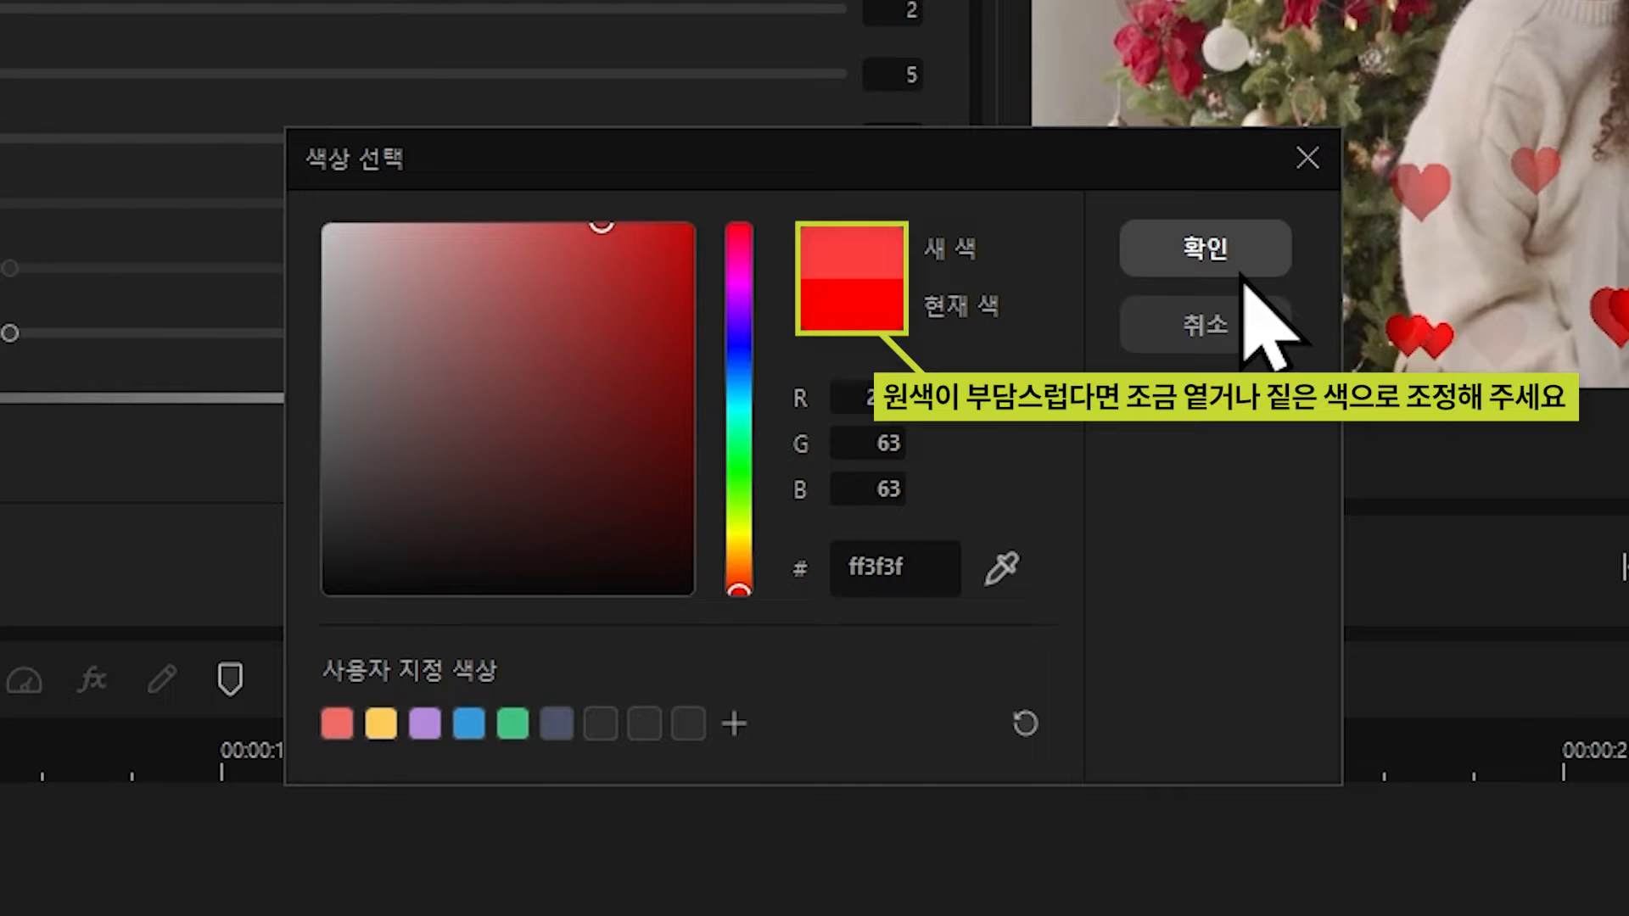
pyautogui.click(1242, 270)
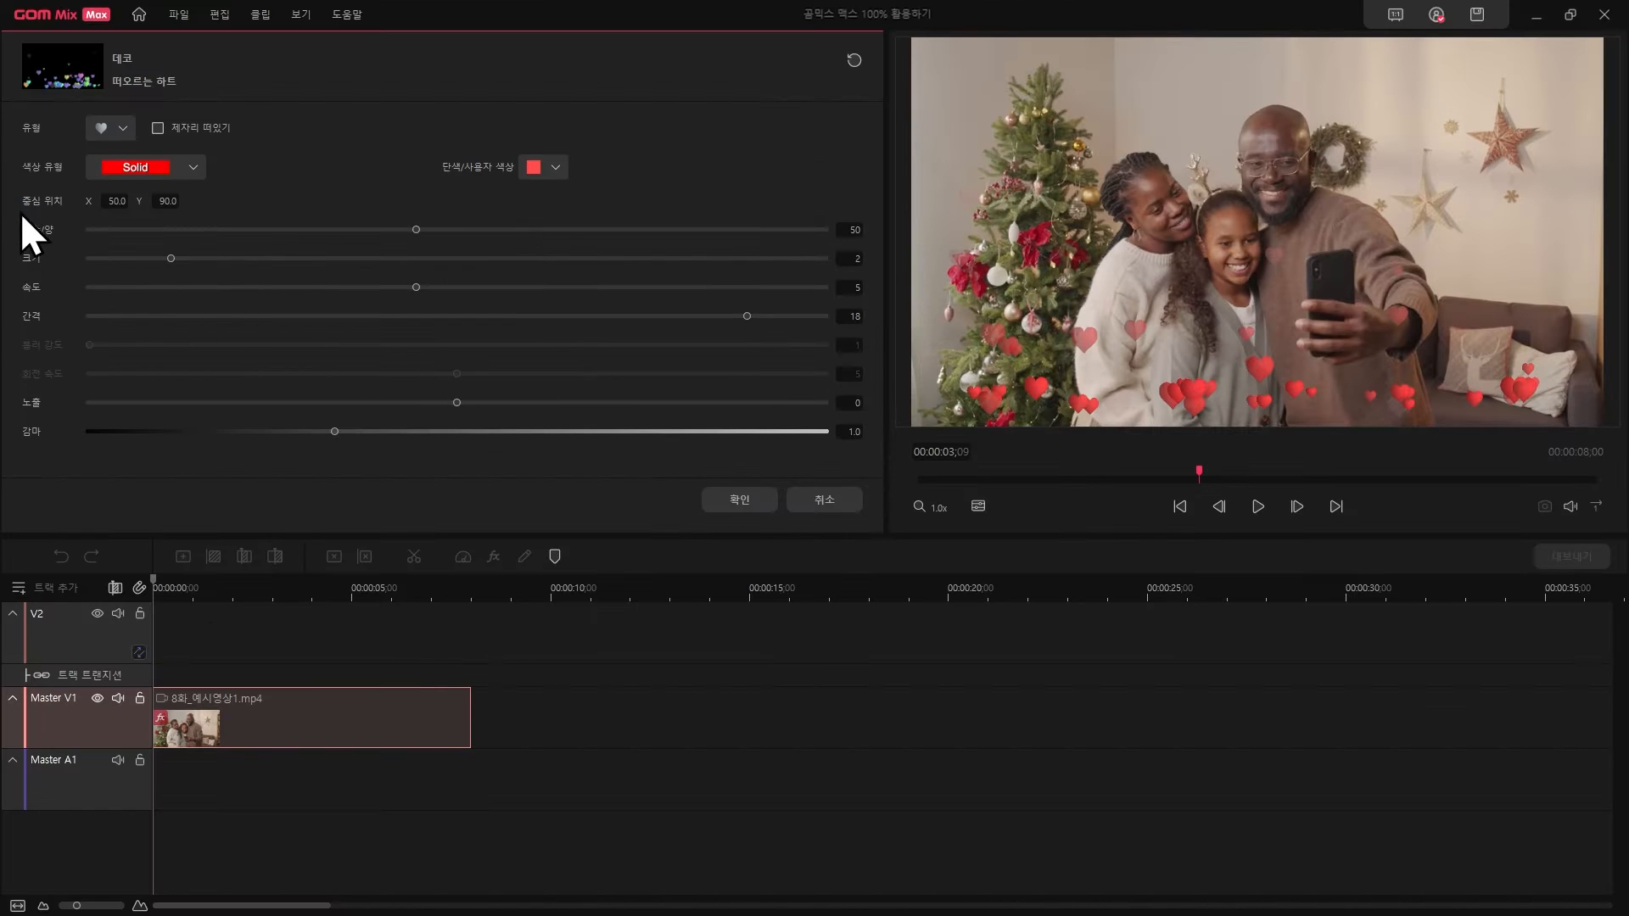
# Set the overlay's centre position to X 51.0, Y 87.0, its count to 48 and its size to 4.
pyautogui.moveTo(114, 203); pyautogui.dragTo(119, 205)
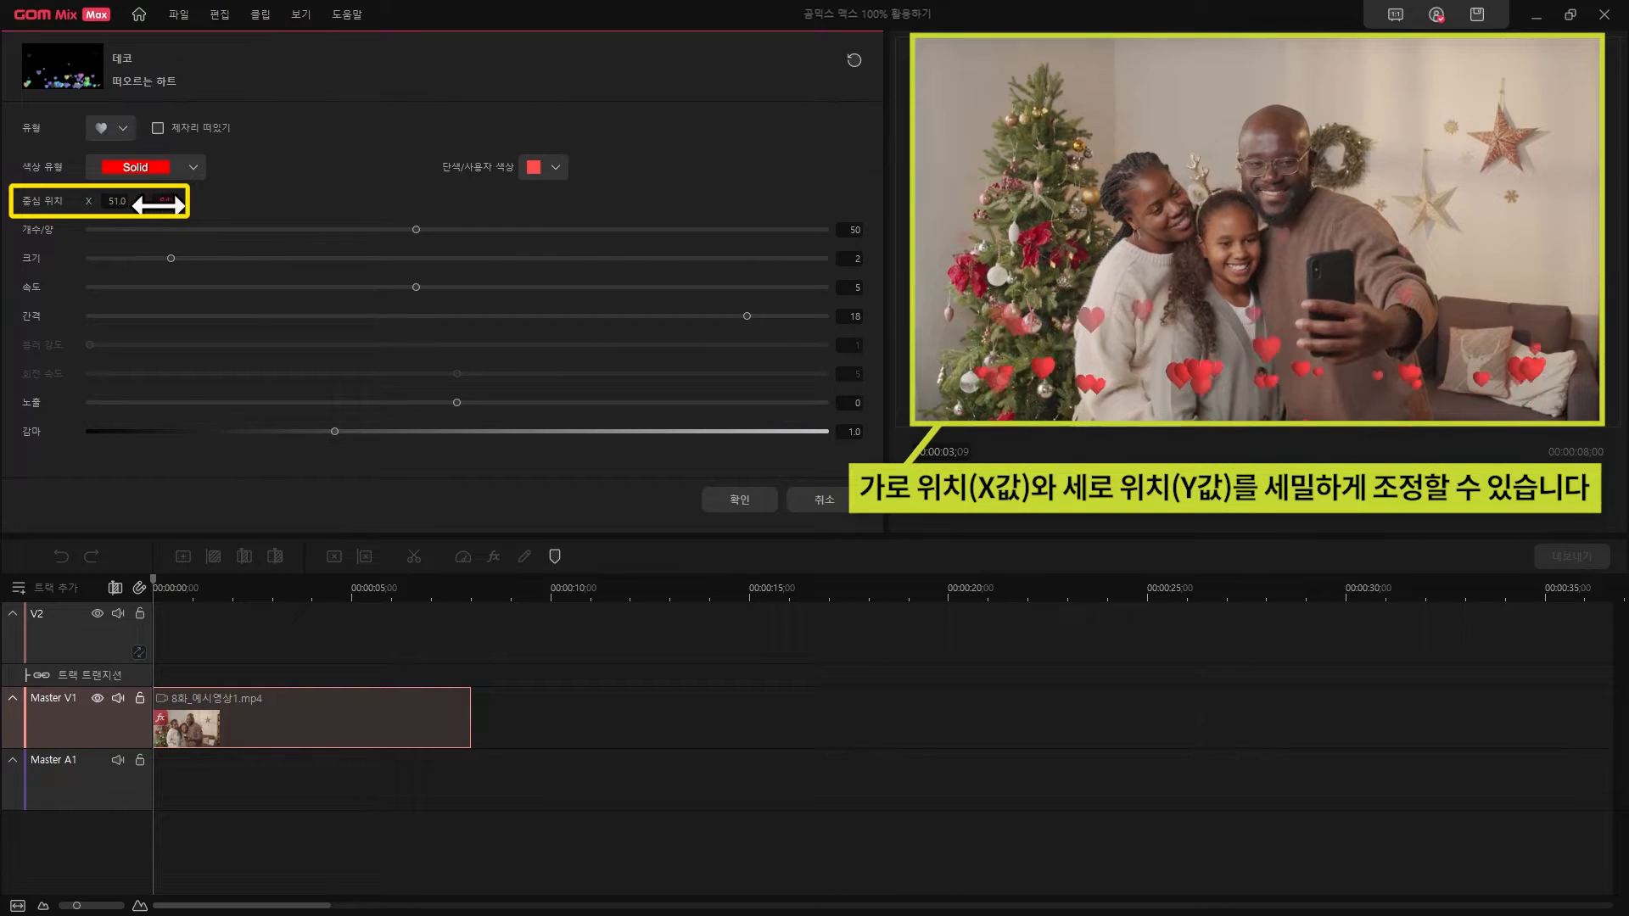
pyautogui.moveTo(437, 238); pyautogui.dragTo(399, 275)
pyautogui.moveTo(171, 260); pyautogui.dragTo(339, 294)
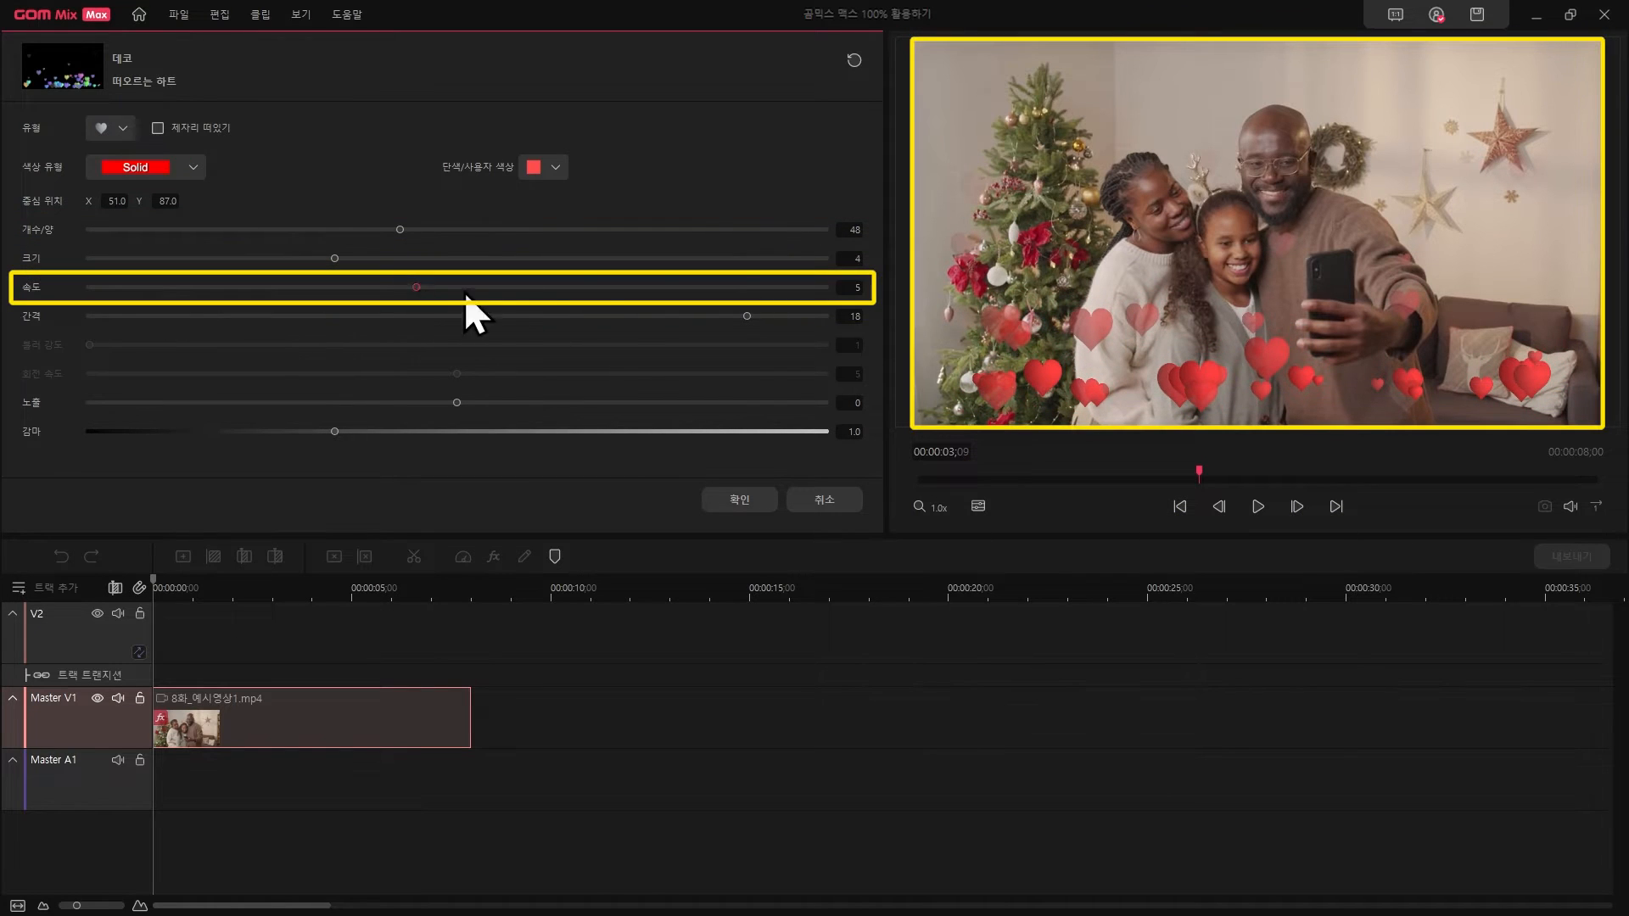
# Set the overlay's speed to 10, preview it, adjust the exposure and apply the overlay settings.
pyautogui.moveTo(464, 290); pyautogui.dragTo(828, 290)
pyautogui.click(1258, 508)
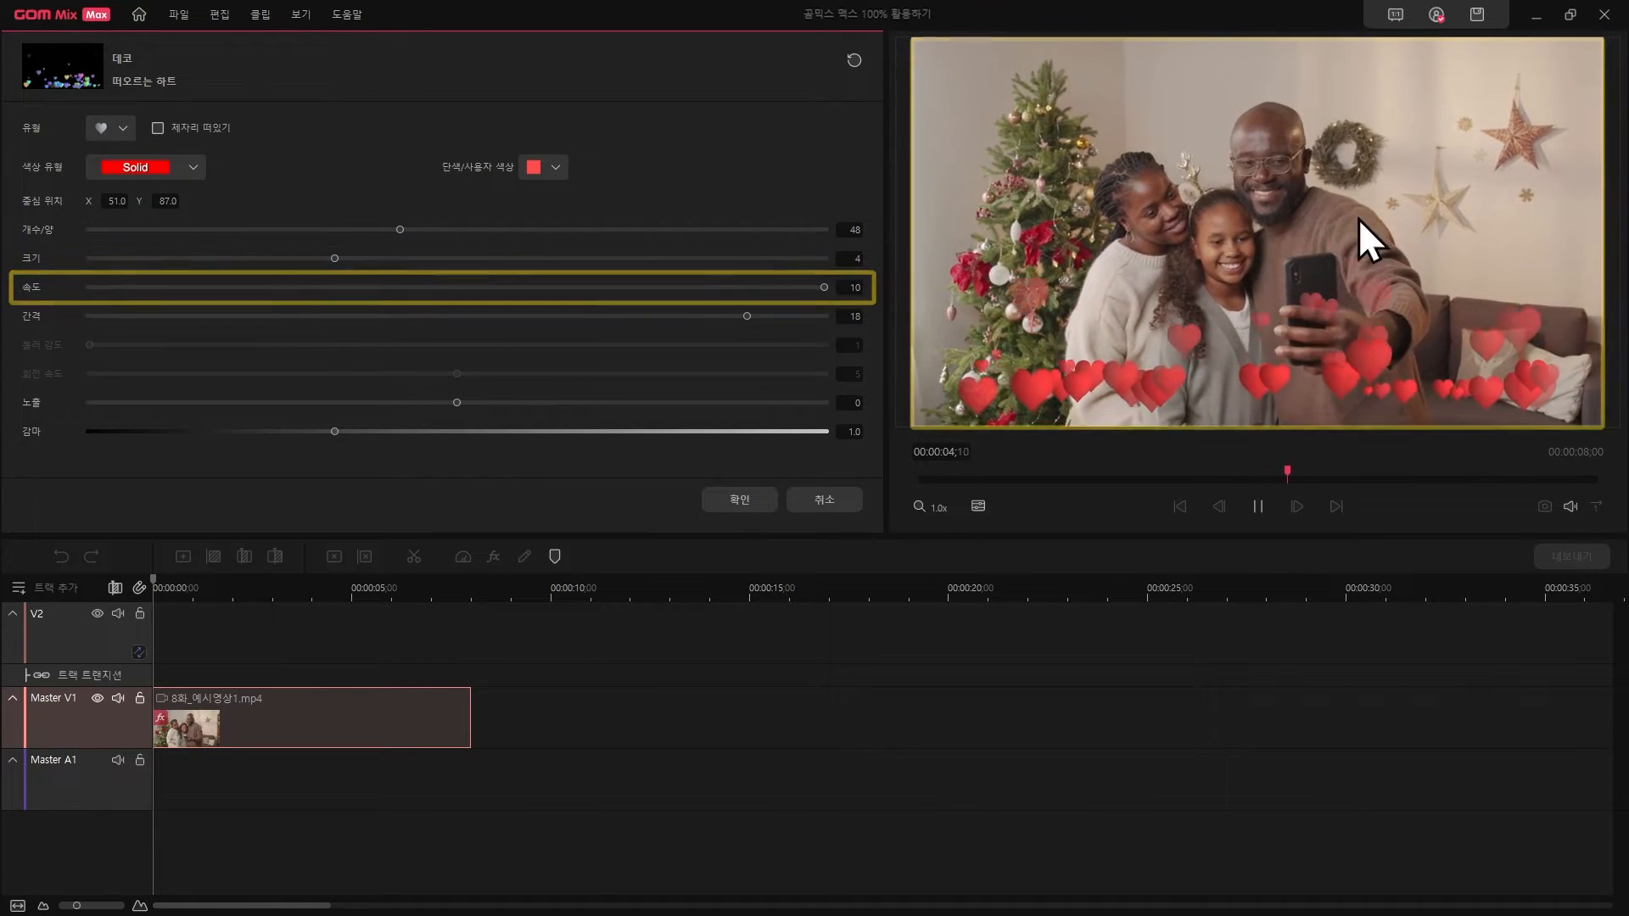
pyautogui.moveTo(750, 324); pyautogui.dragTo(726, 366)
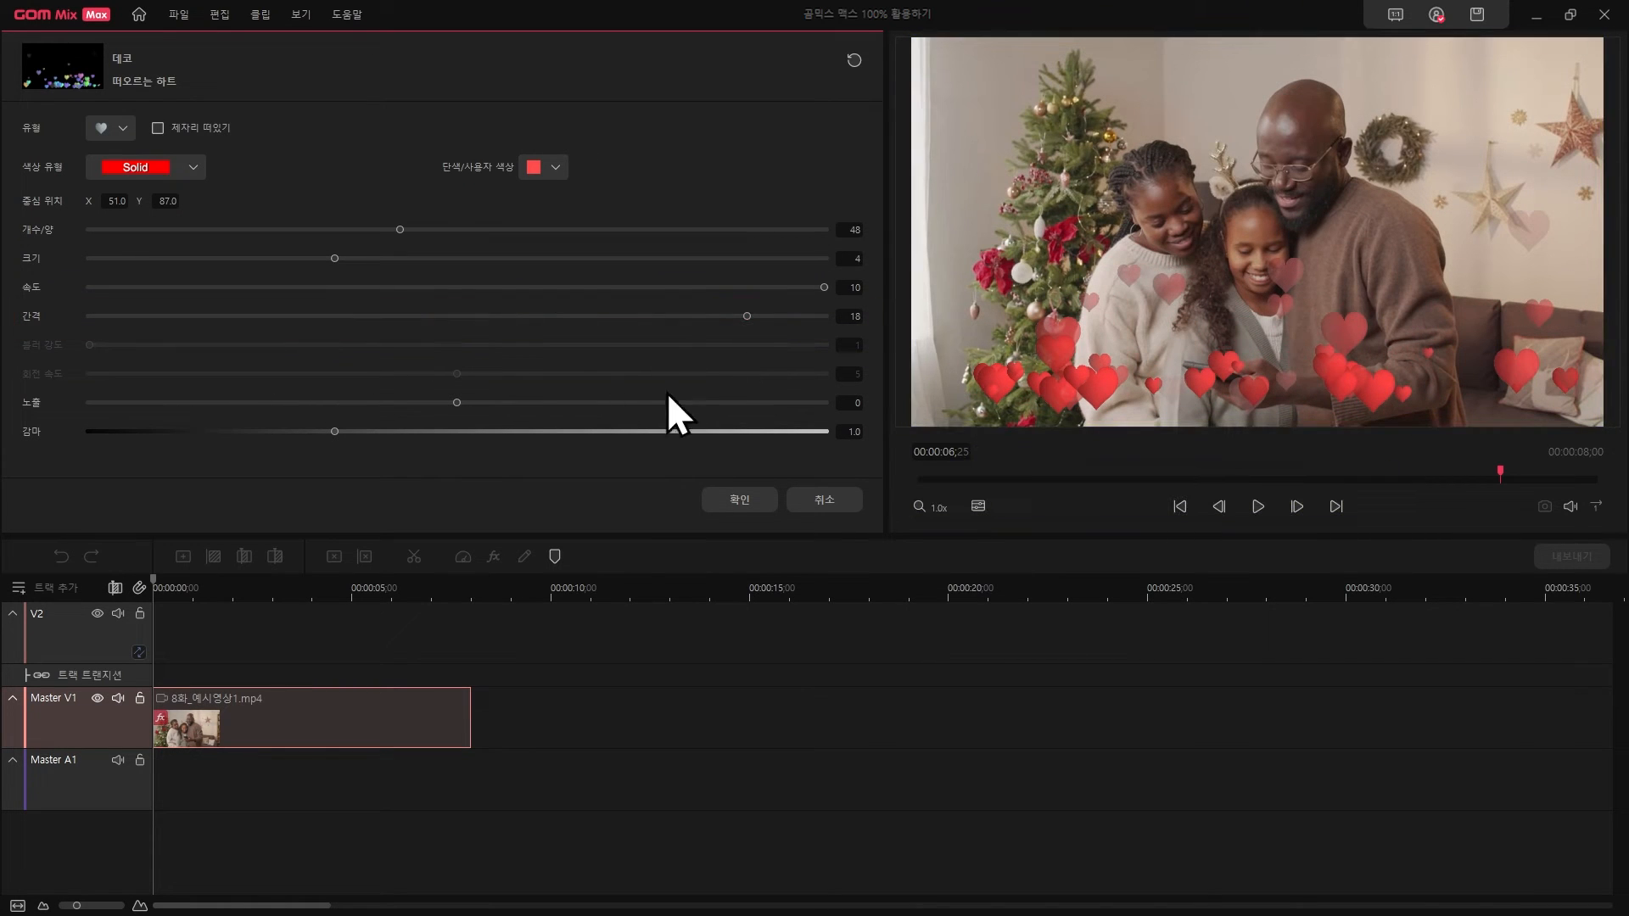
pyautogui.moveTo(458, 405); pyautogui.dragTo(548, 412)
pyautogui.click(737, 501)
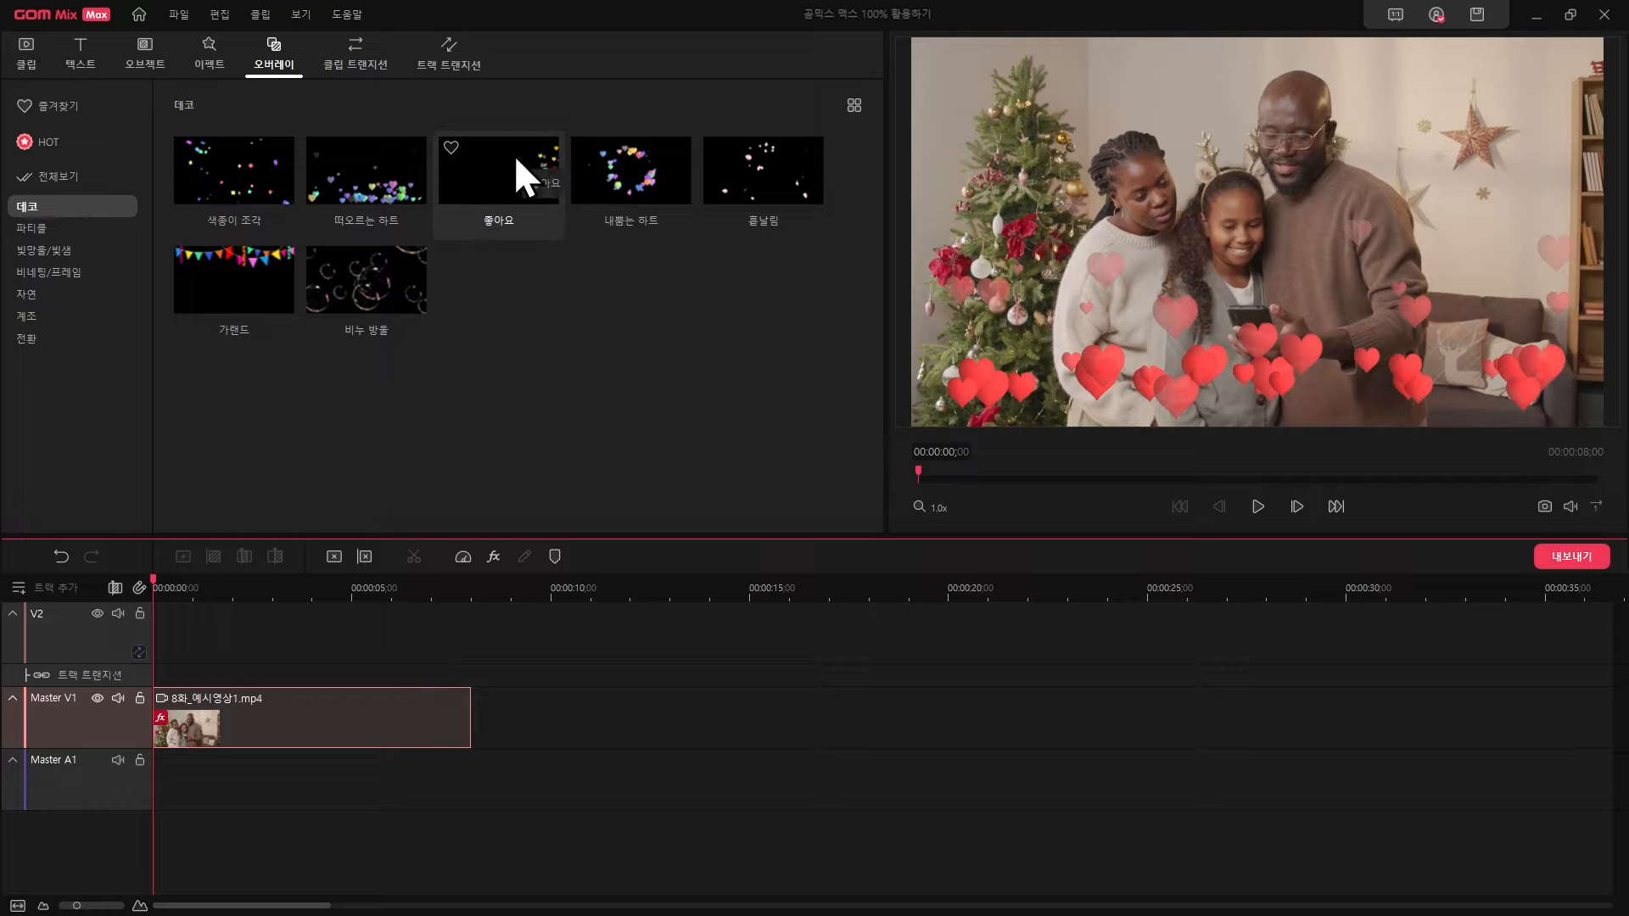
# Add the 좋아요 overlay to the clip and preview it, looking over its shape and colour type options.
pyautogui.click(533, 204)
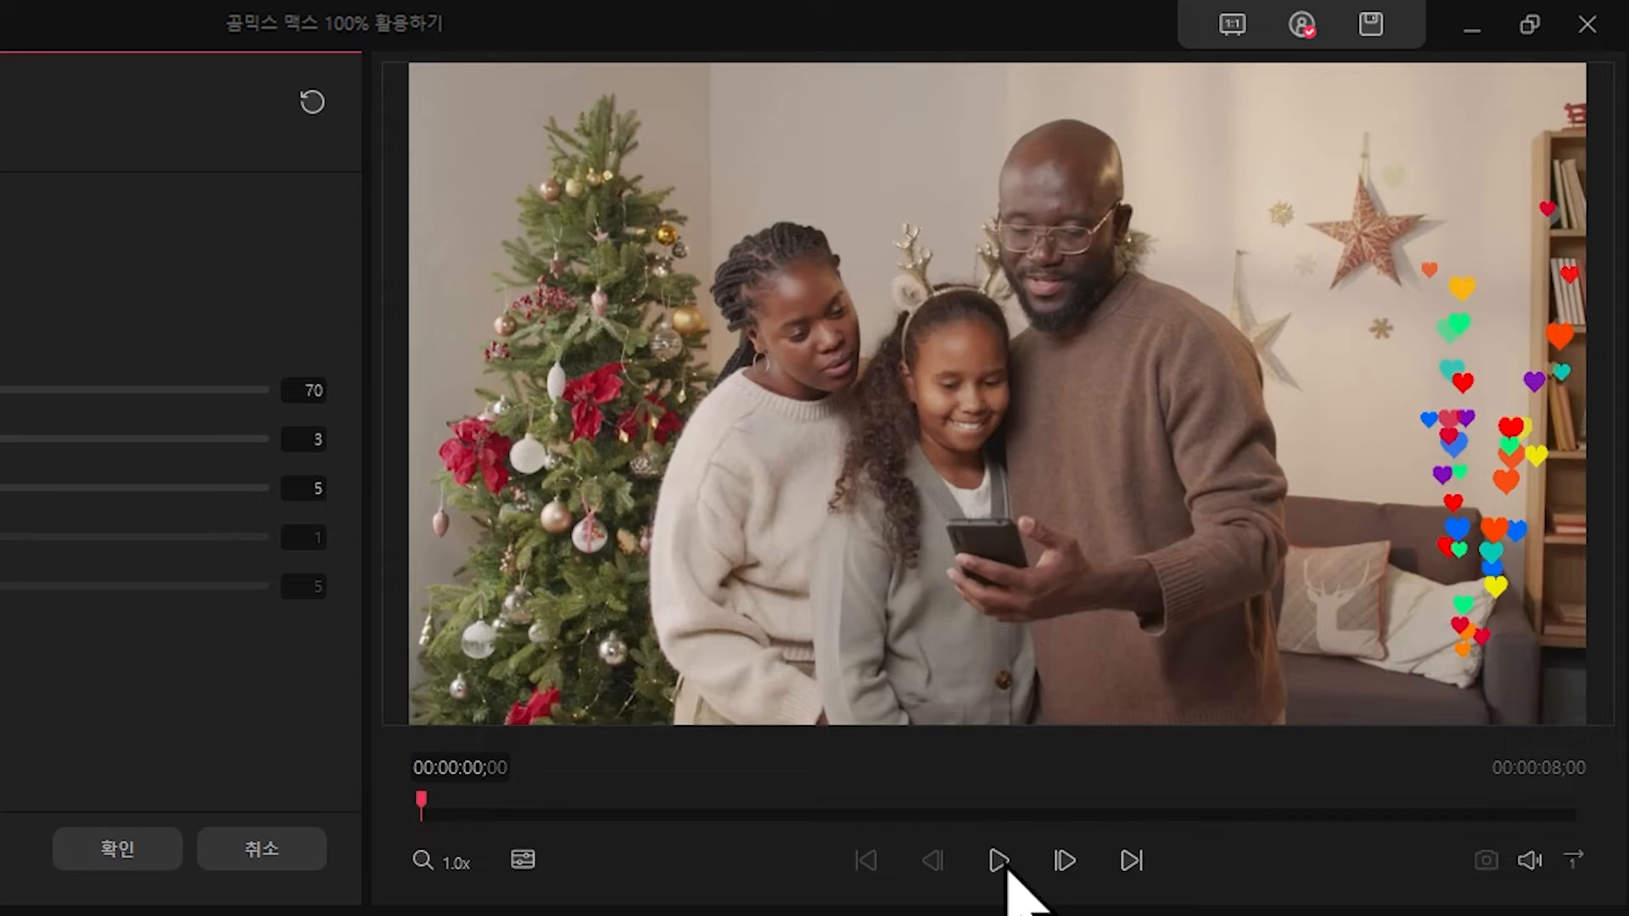
pyautogui.click(1155, 649)
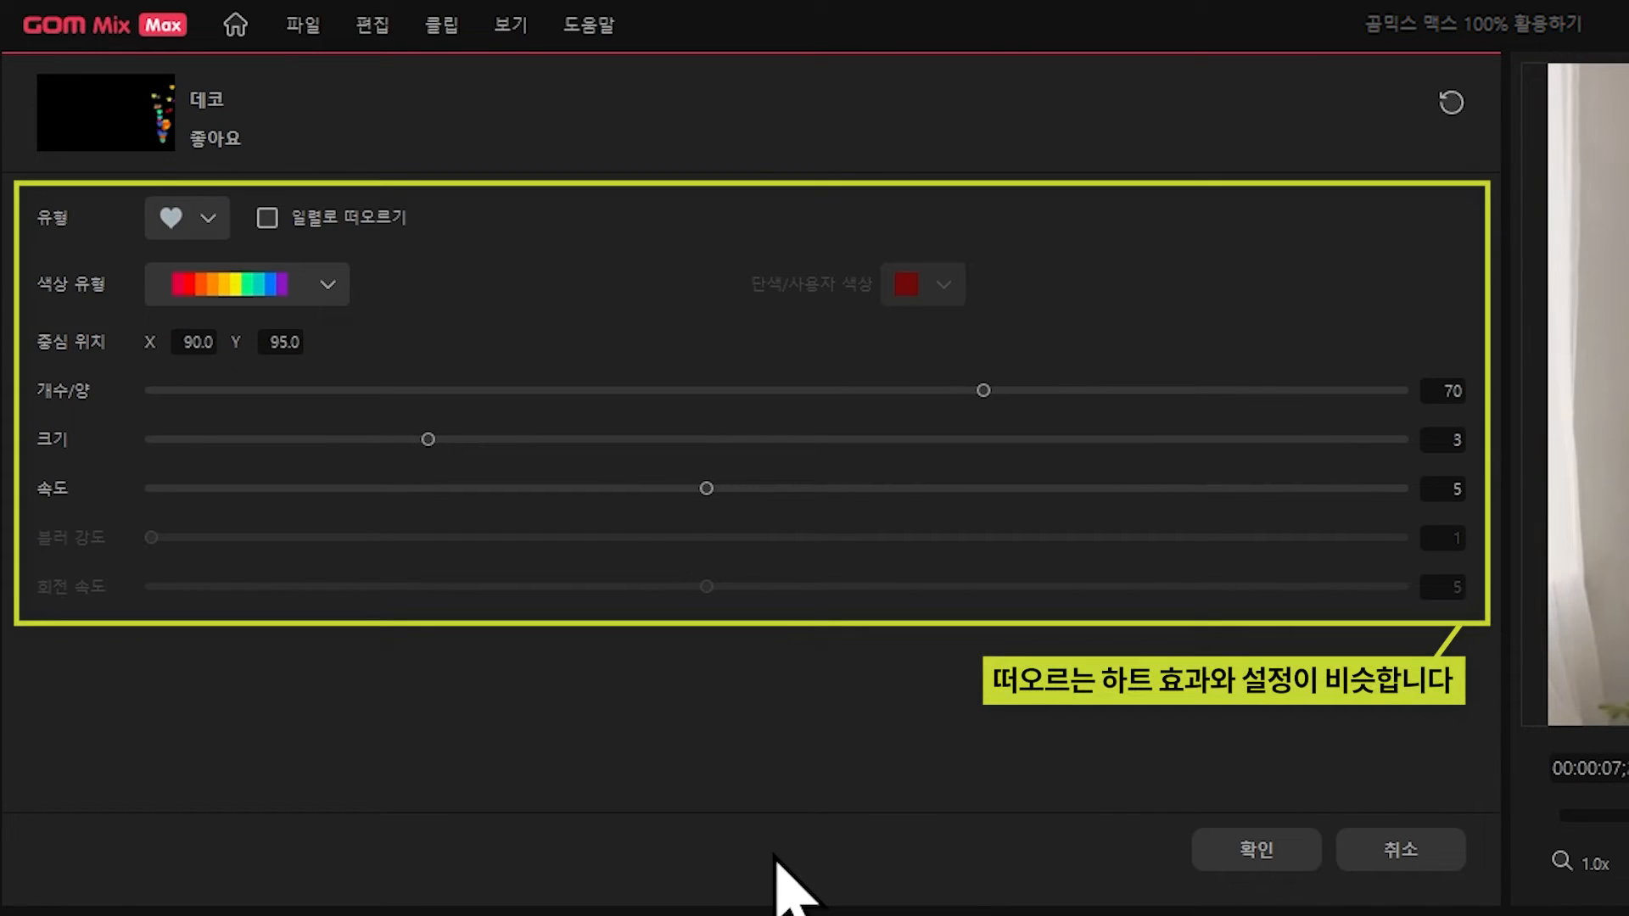
pyautogui.click(182, 219)
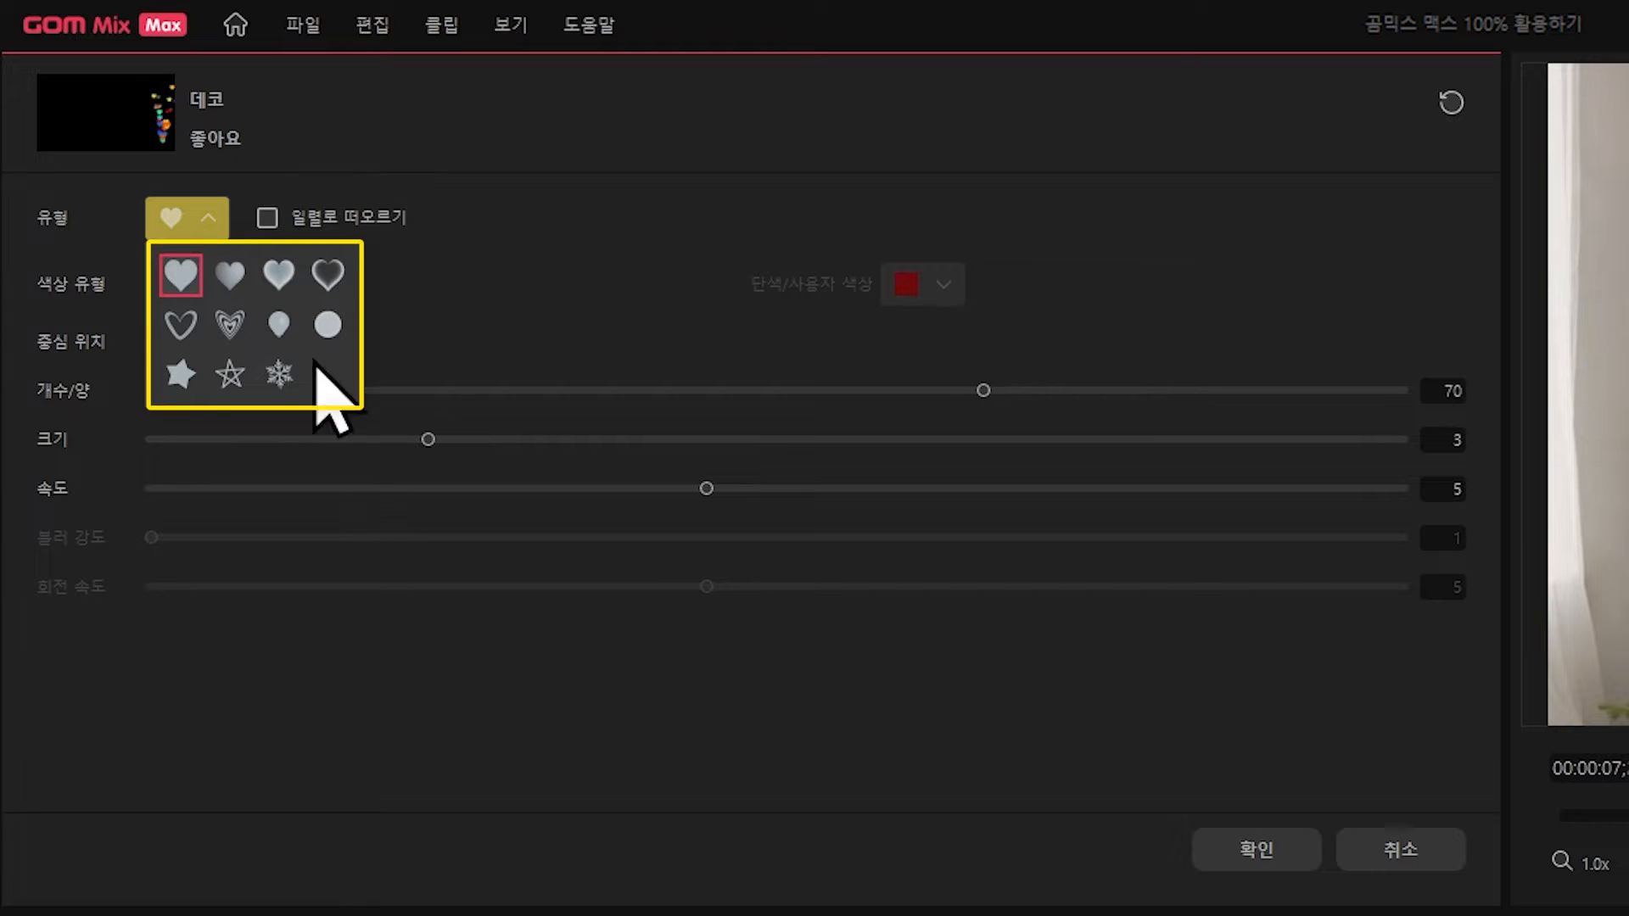
pyautogui.click(516, 265)
pyautogui.click(314, 289)
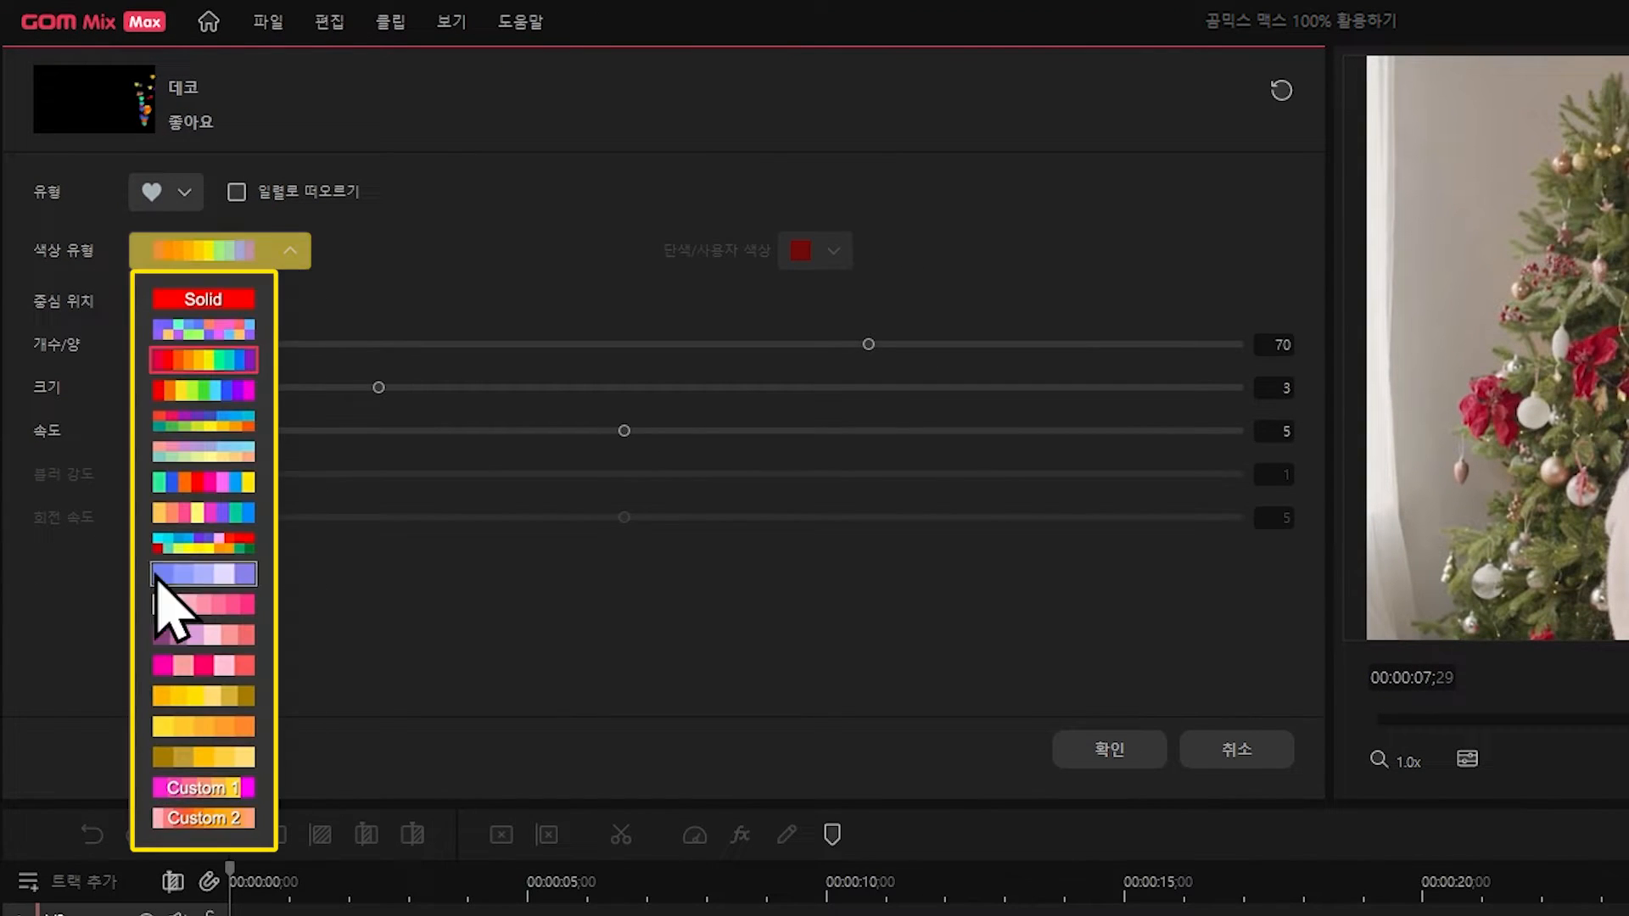
pyautogui.click(469, 328)
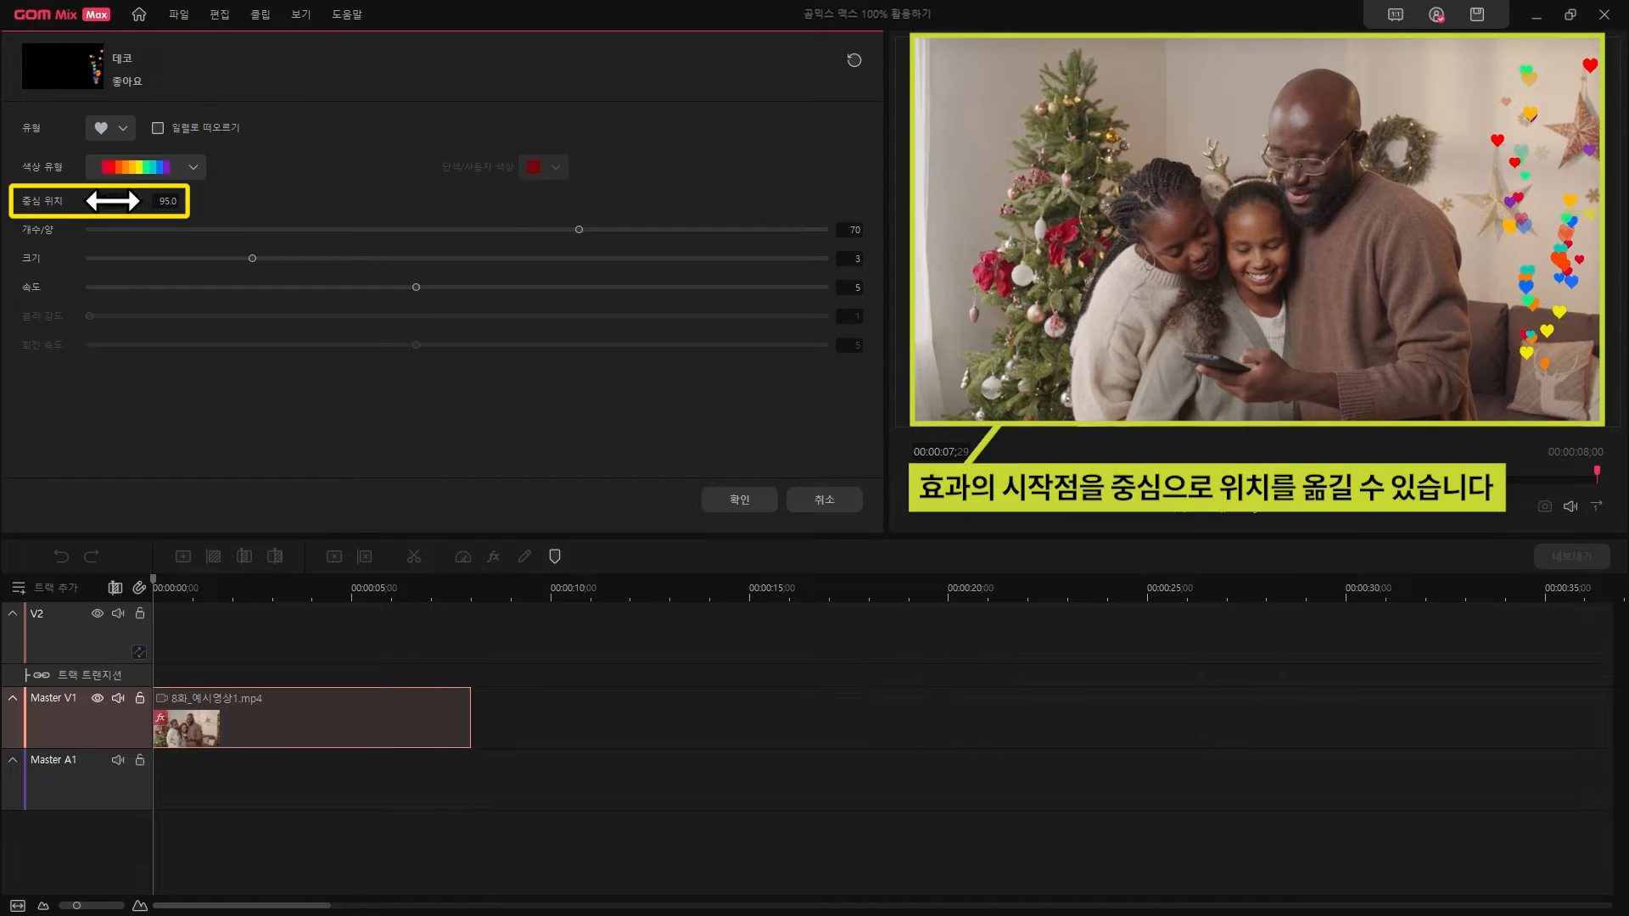
# Move the 좋아요 overlay's centre to X 48.9, Y 56.0 and set its colour type to Solid.
pyautogui.moveTo(118, 197)
pyautogui.mouseDown()
pyautogui.moveTo(90, 204)
pyautogui.moveTo(145, 207)
pyautogui.mouseUp()
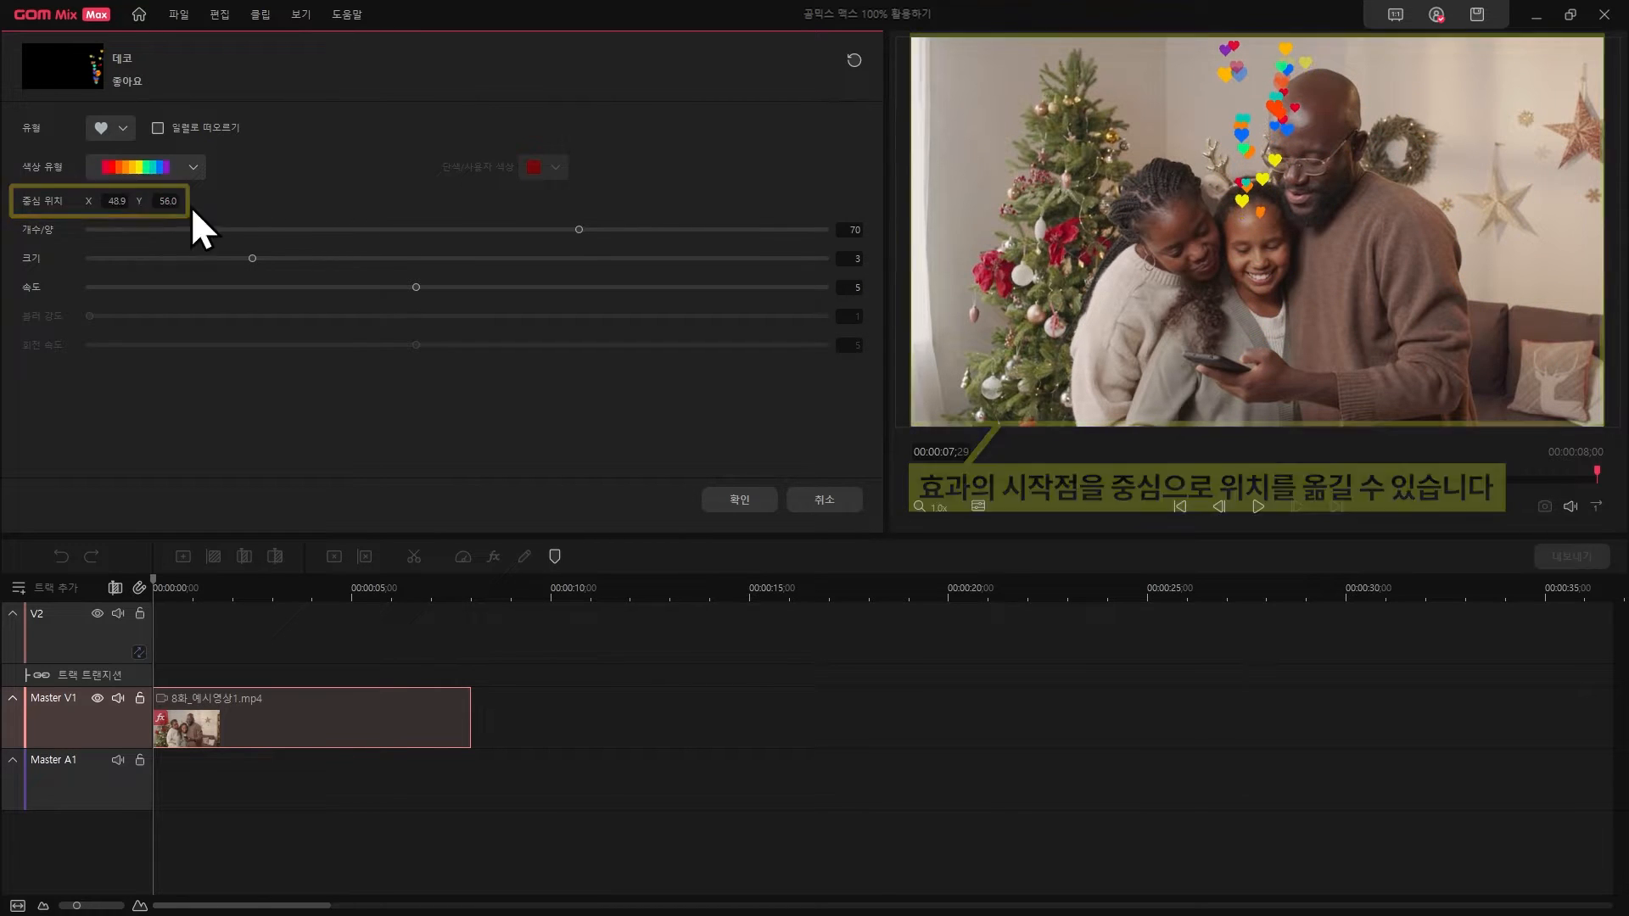
pyautogui.click(175, 165)
pyautogui.click(161, 201)
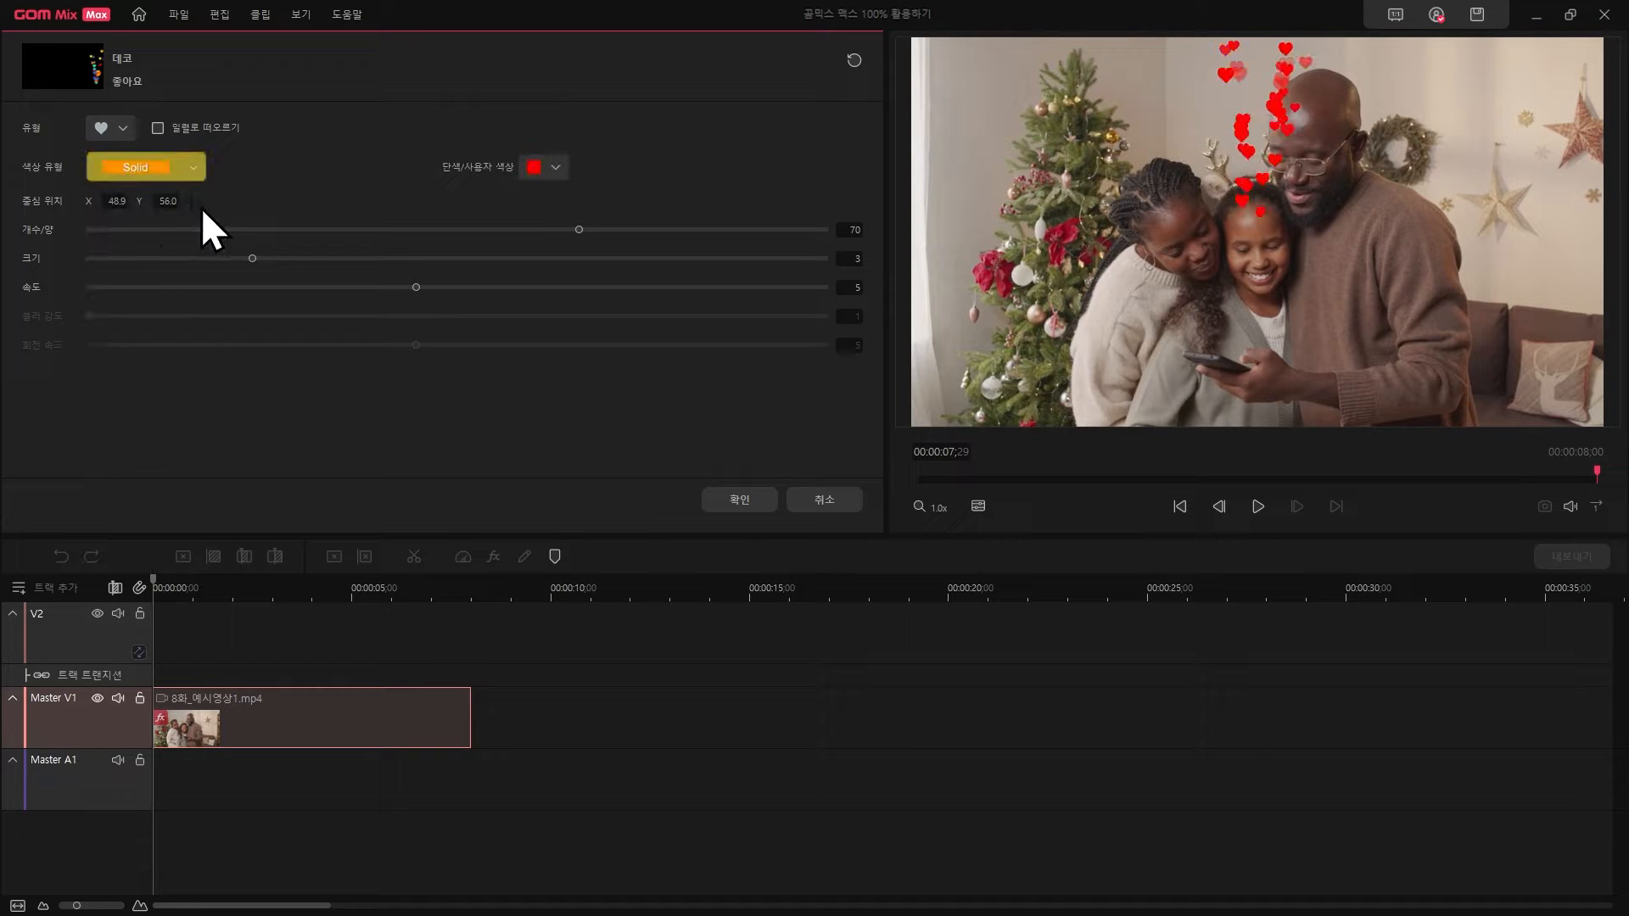
# Give the 좋아요 overlay the custom solid colour ff6262 and fine-tune its red shade in the colour picker.
pyautogui.click(555, 167)
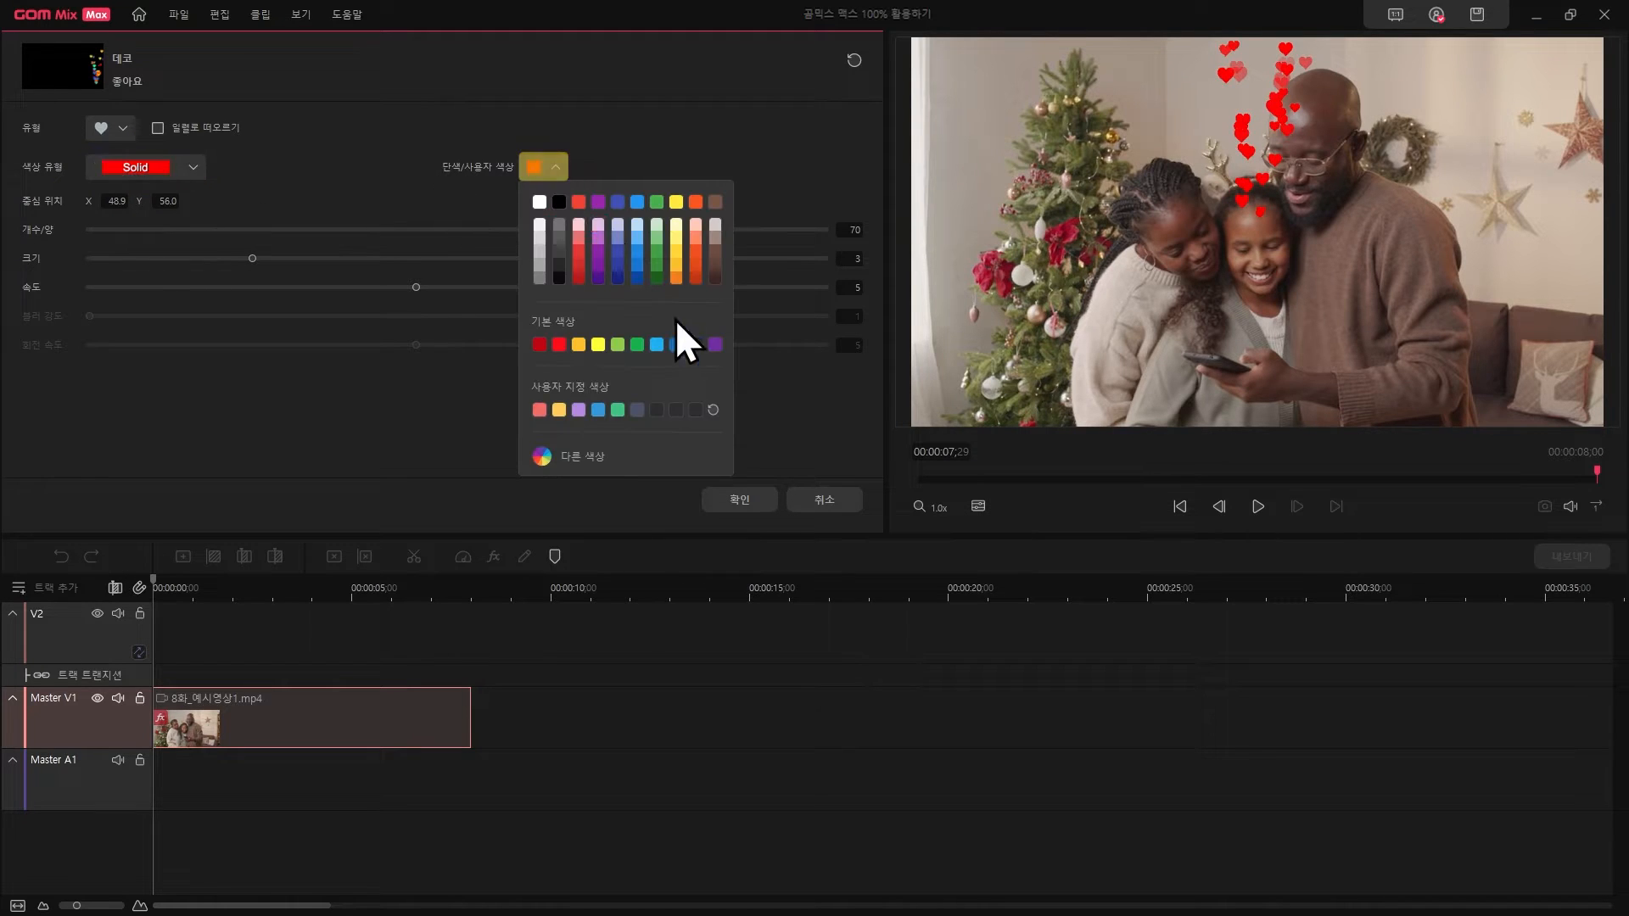
pyautogui.click(608, 457)
pyautogui.moveTo(732, 375); pyautogui.dragTo(697, 349)
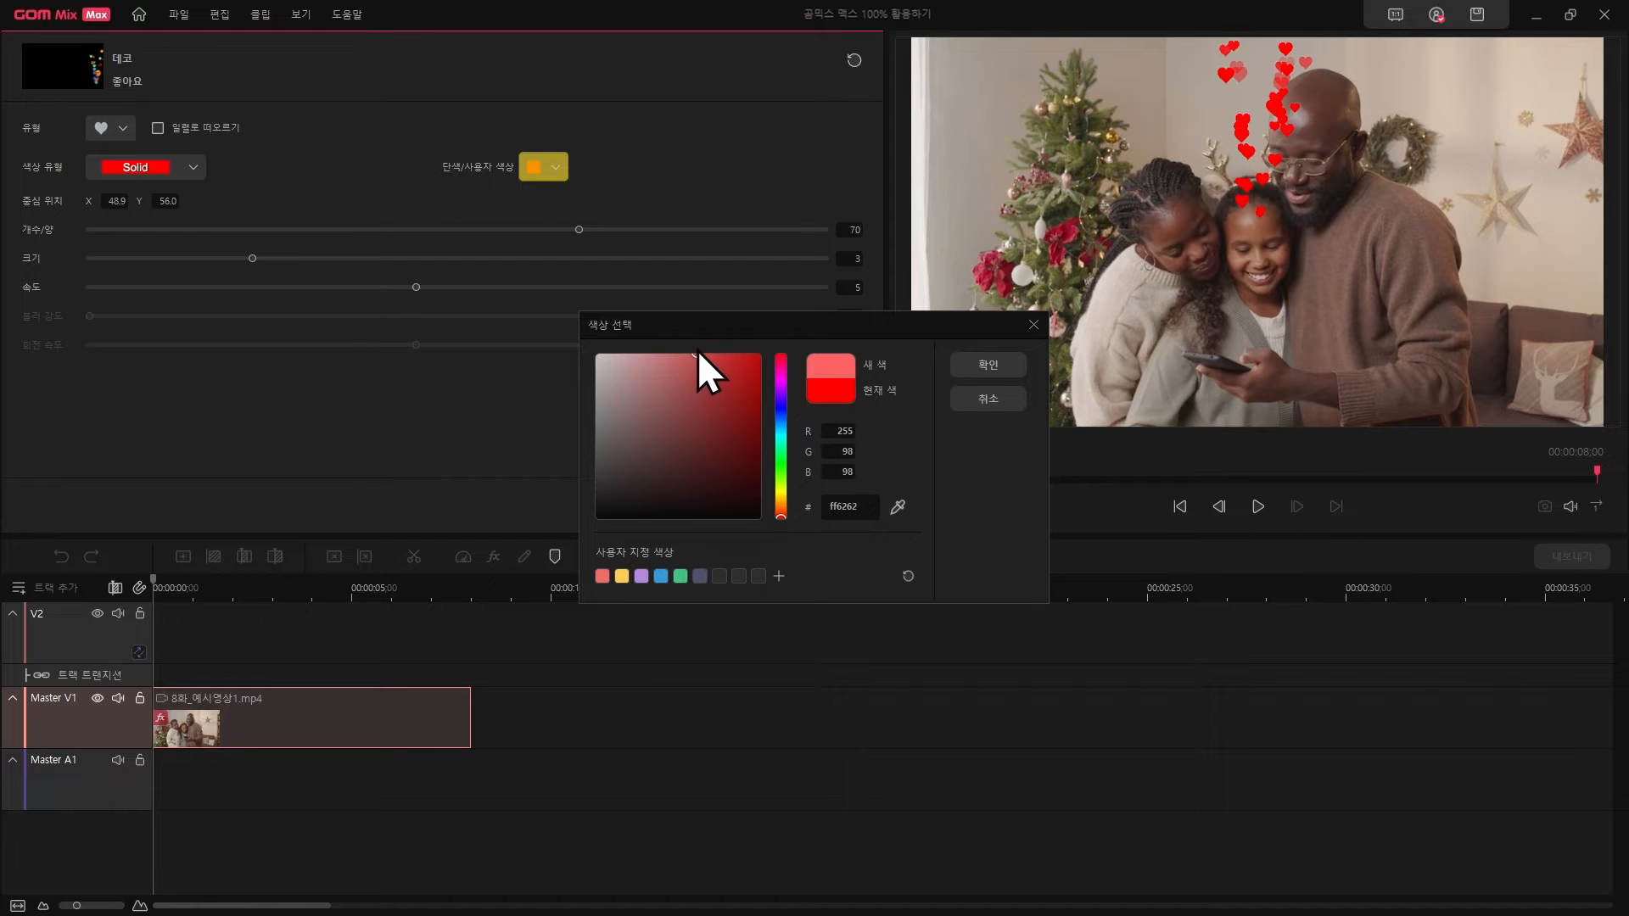
pyautogui.click(968, 364)
pyautogui.click(562, 170)
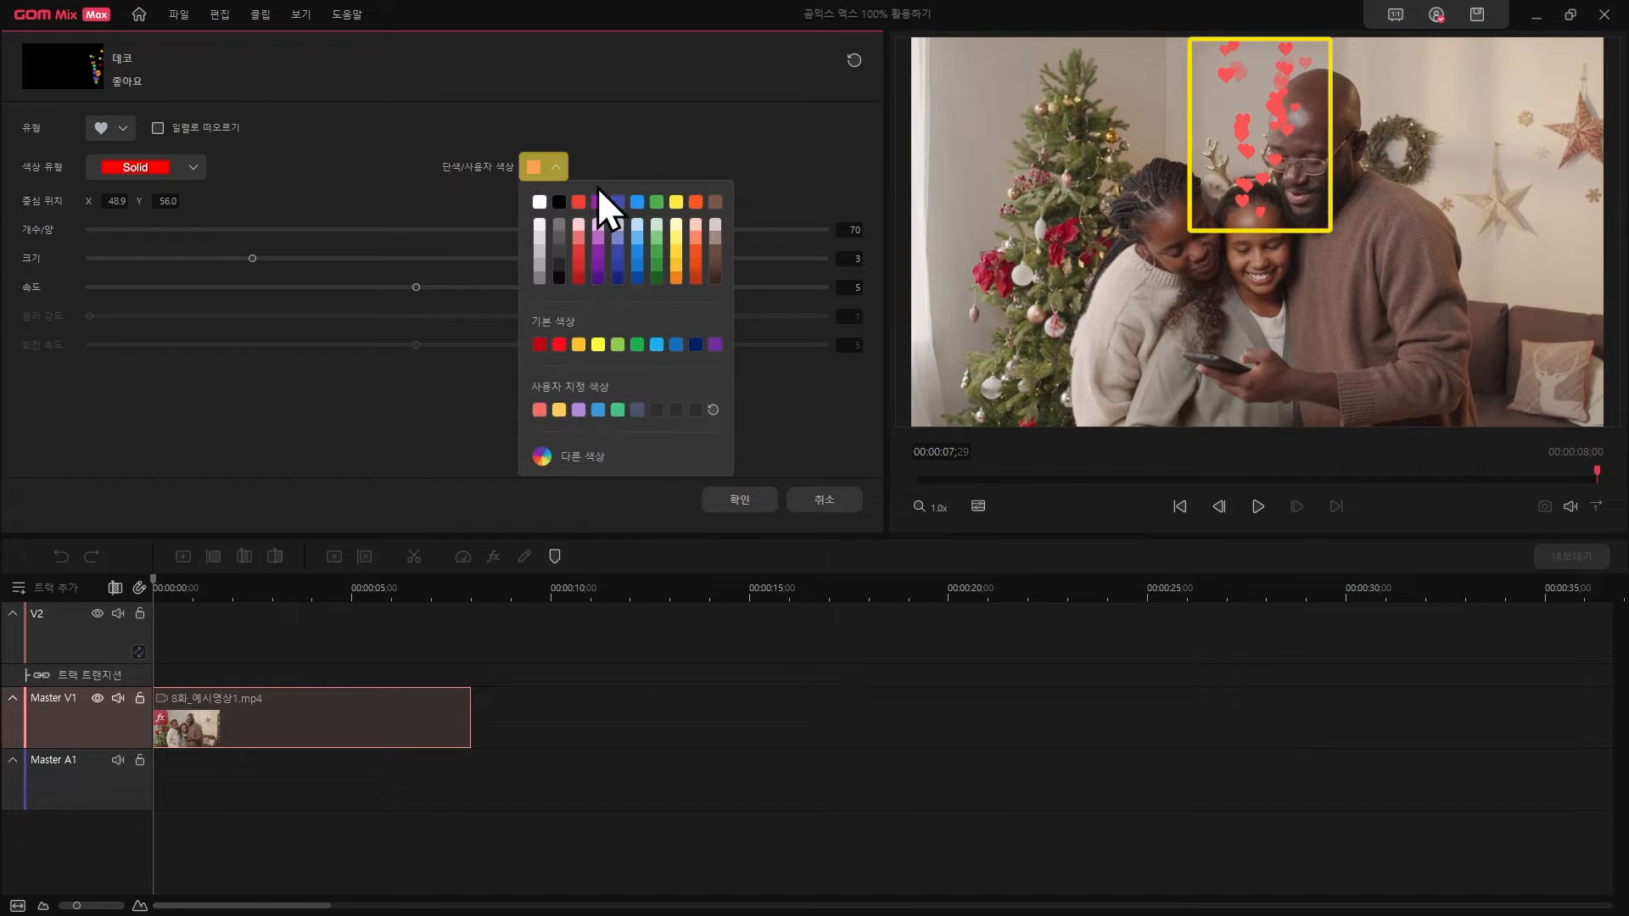
pyautogui.click(641, 454)
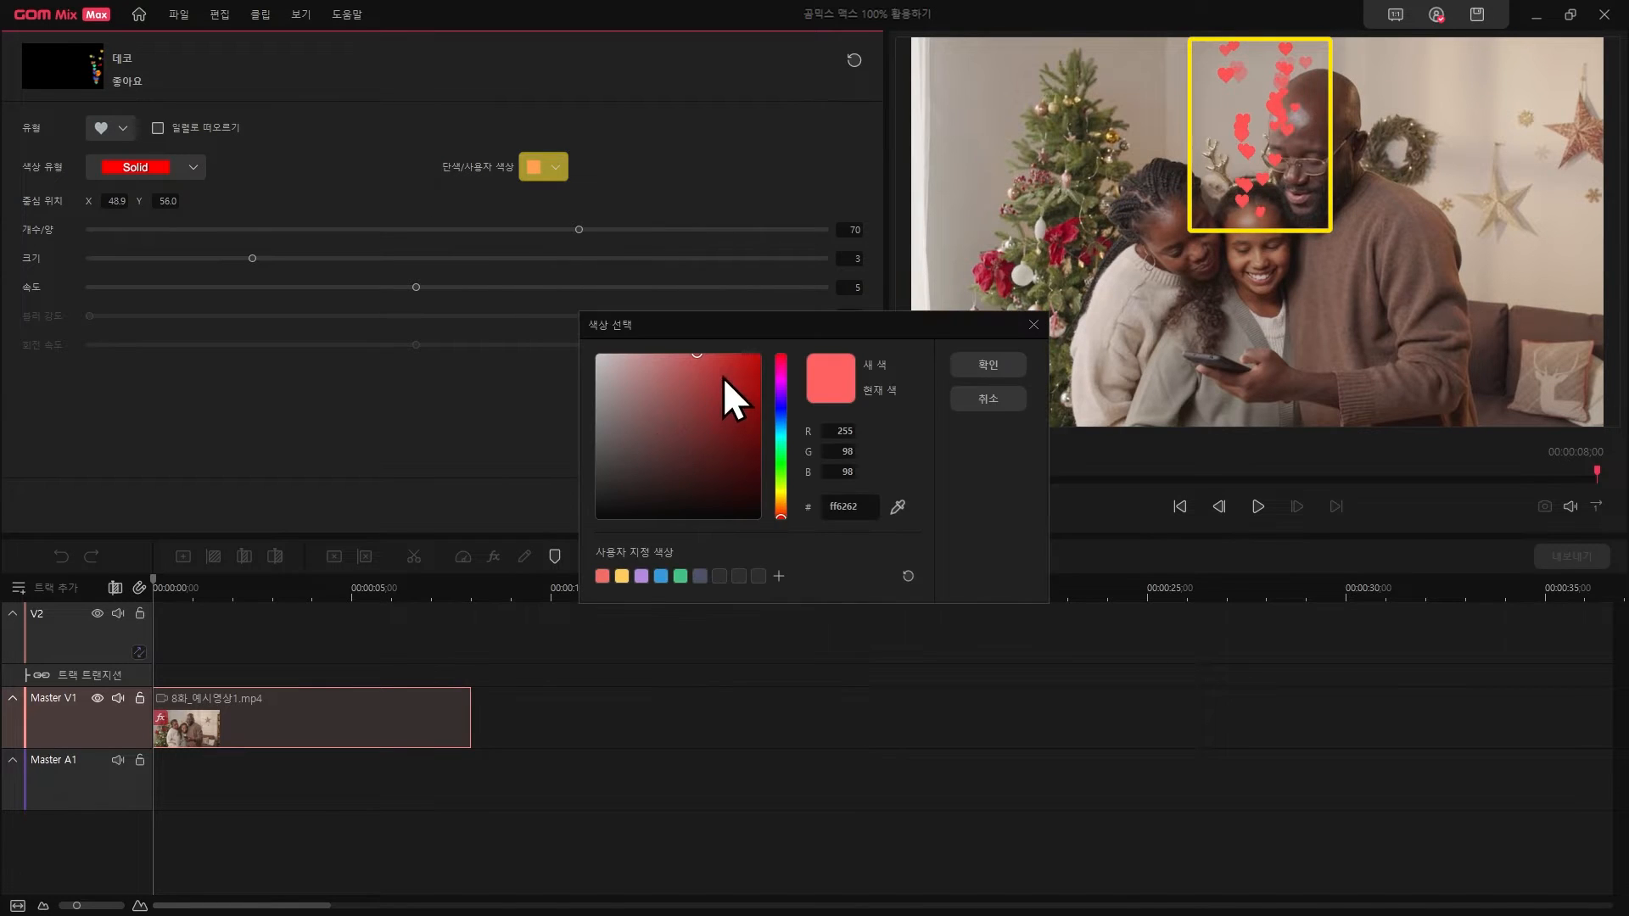
pyautogui.click(1006, 365)
# Set the 좋아요 overlay's count to 26, size to 5 and speed to 3, and play the preview.
pyautogui.moveTo(575, 231); pyautogui.dragTo(172, 293)
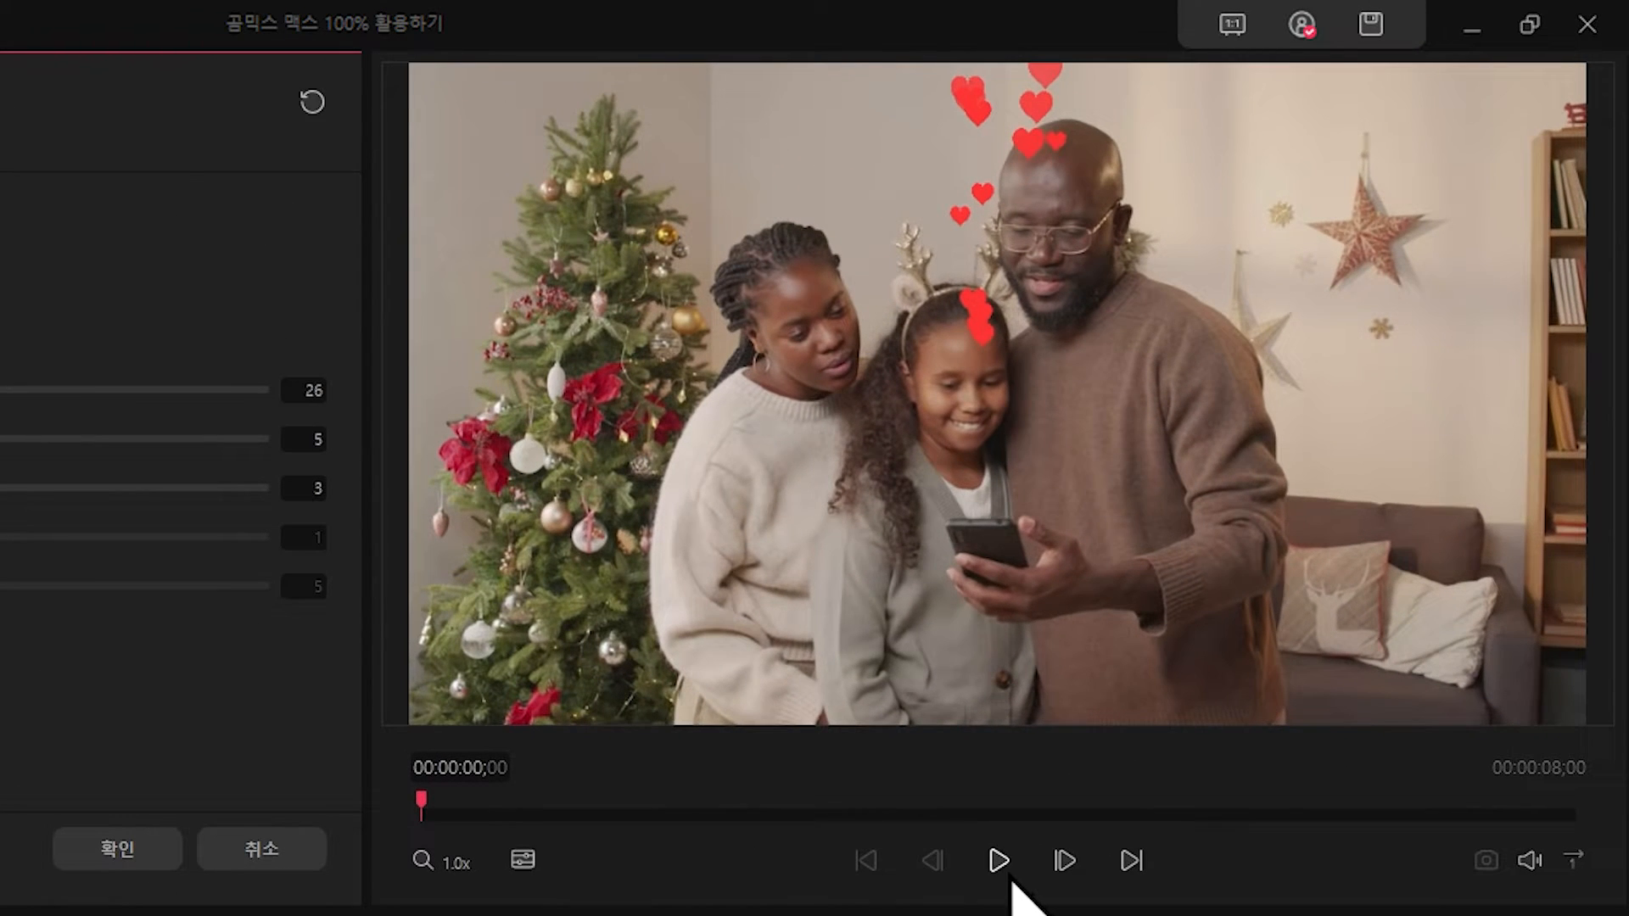
pyautogui.click(1010, 879)
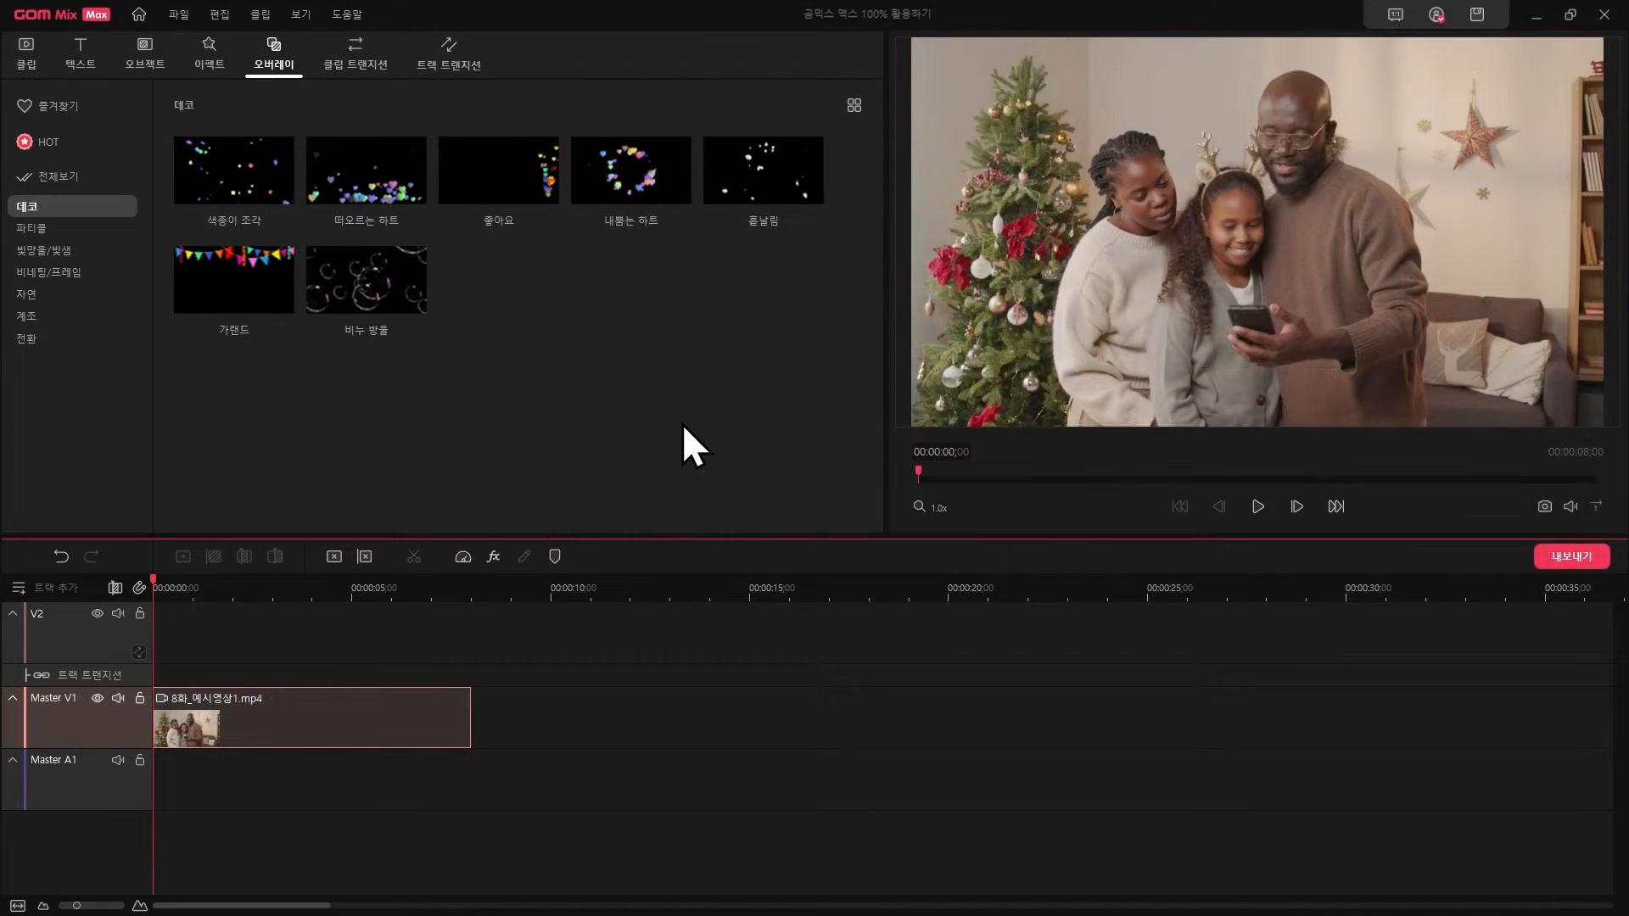
# Add the 내뿜는 하트 overlay to the clip and set its centre position to X 43.0, Y 31.0.
pyautogui.click(611, 194)
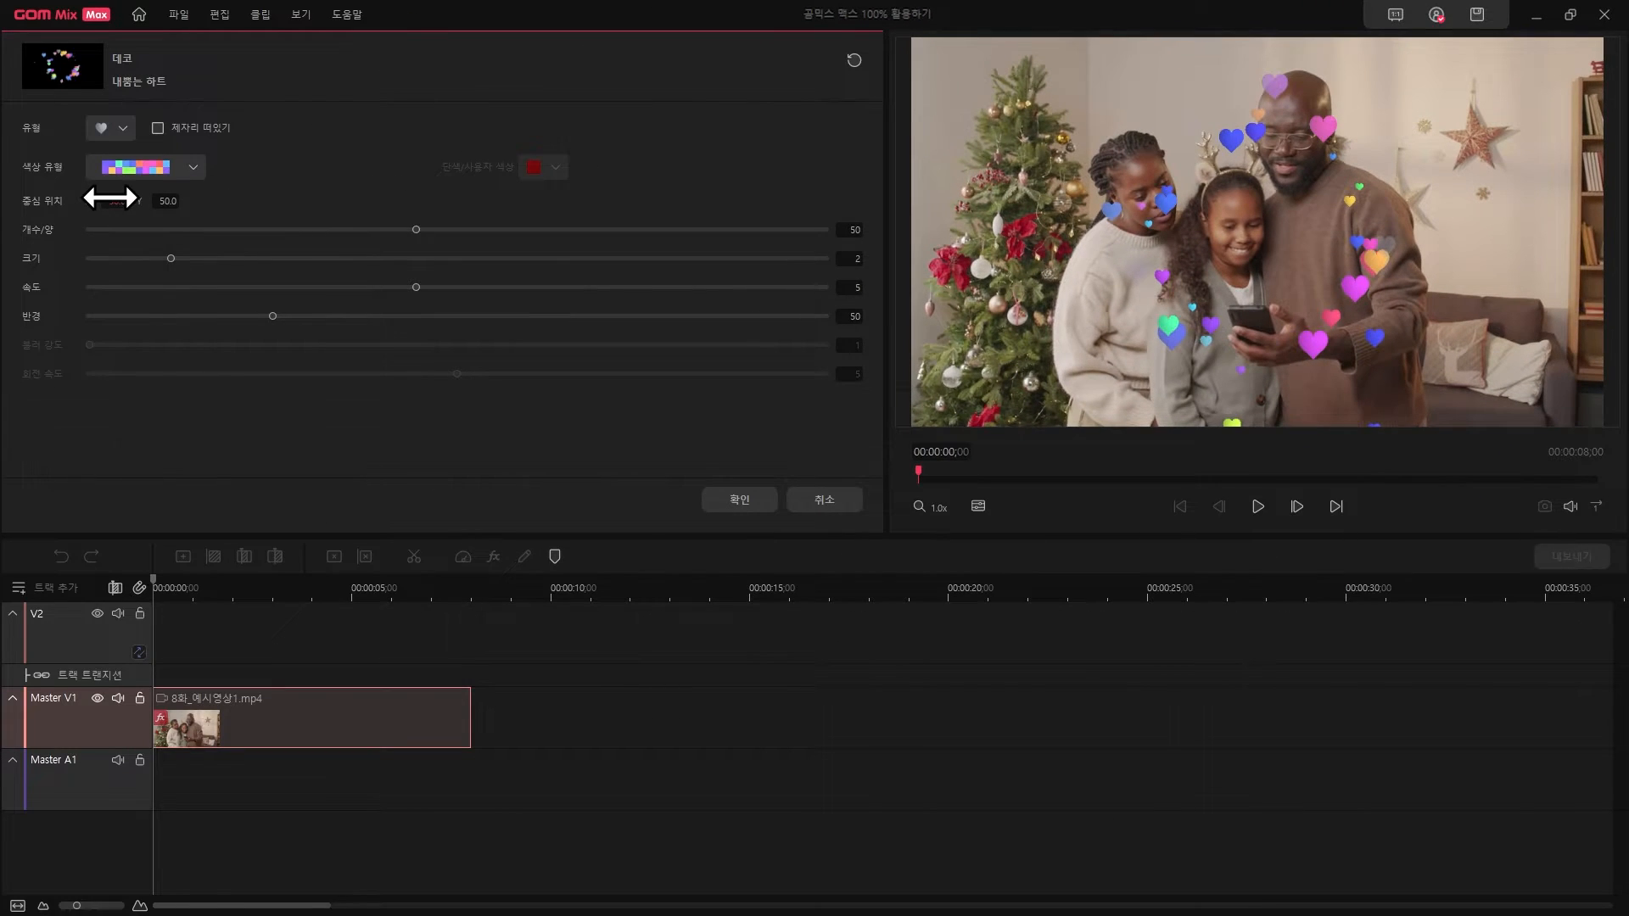
pyautogui.moveTo(111, 198); pyautogui.dragTo(159, 204)
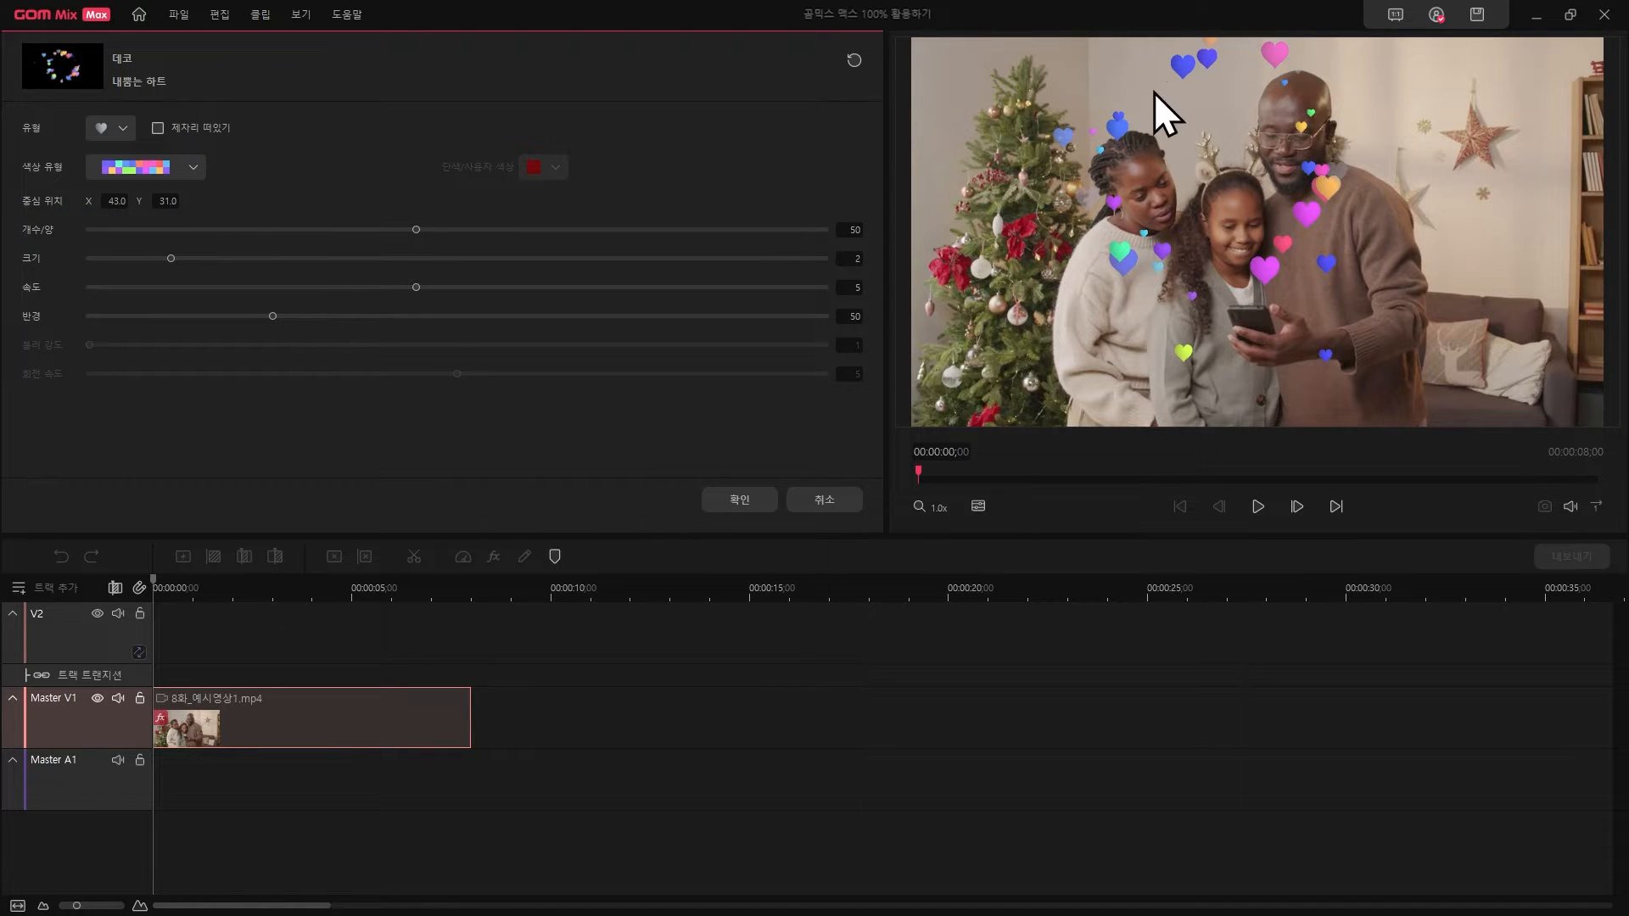
# Set the 내뿜는 하트 overlay's radius to 77, give it the solid colour ff0000 and play the preview.
pyautogui.moveTo(288, 318); pyautogui.dragTo(372, 317)
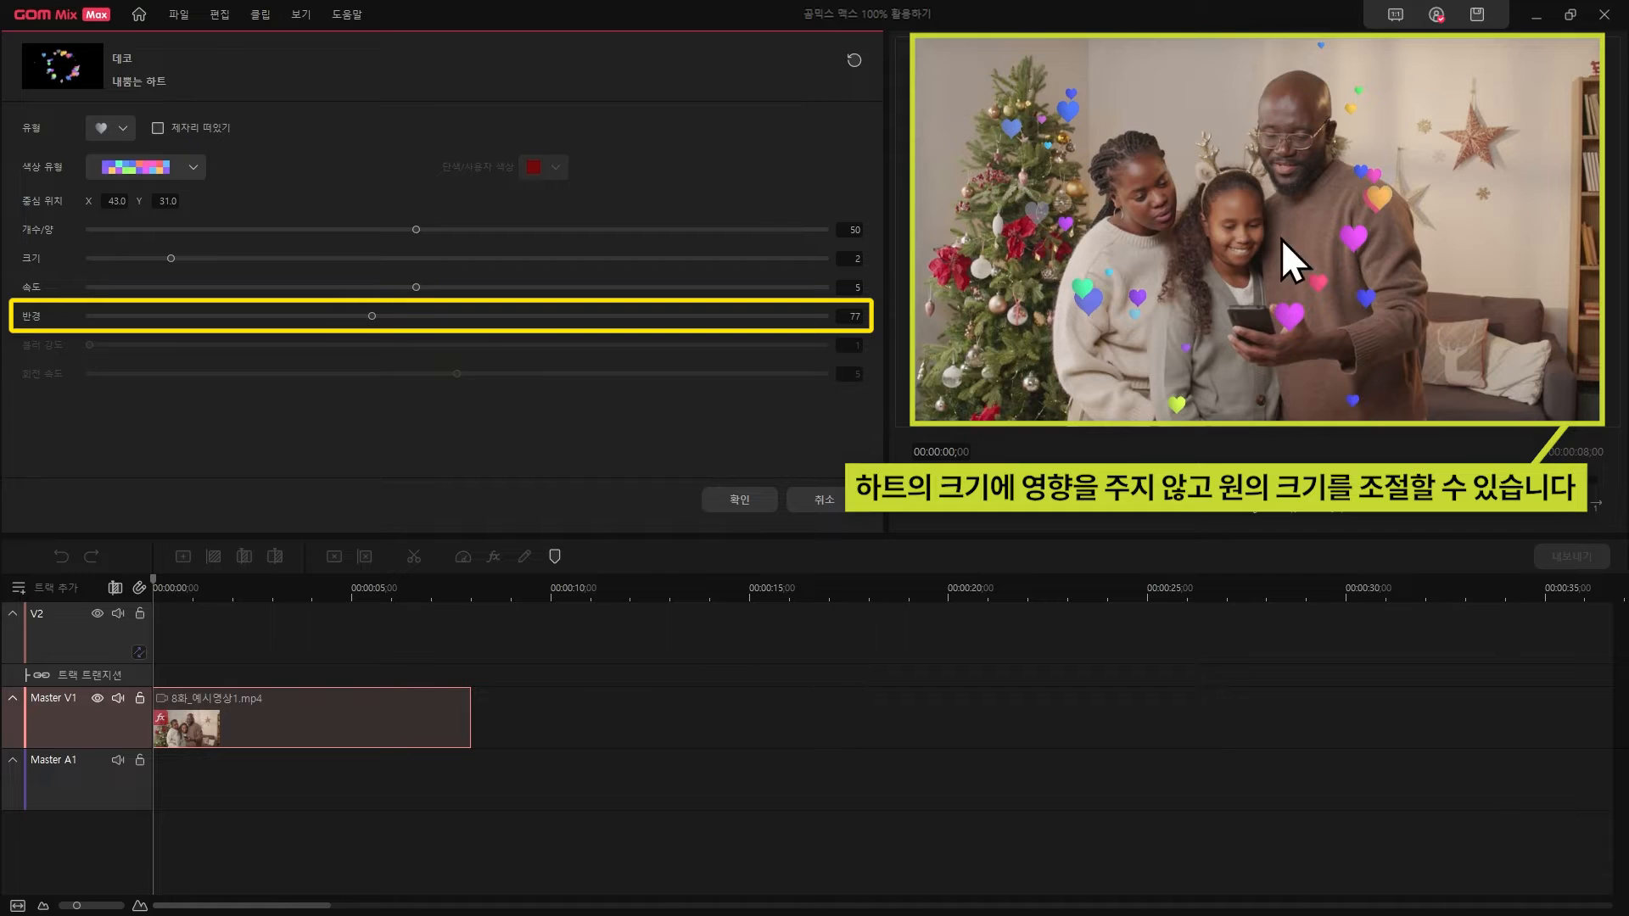
pyautogui.click(146, 167)
pyautogui.click(160, 189)
pyautogui.click(543, 167)
pyautogui.click(637, 409)
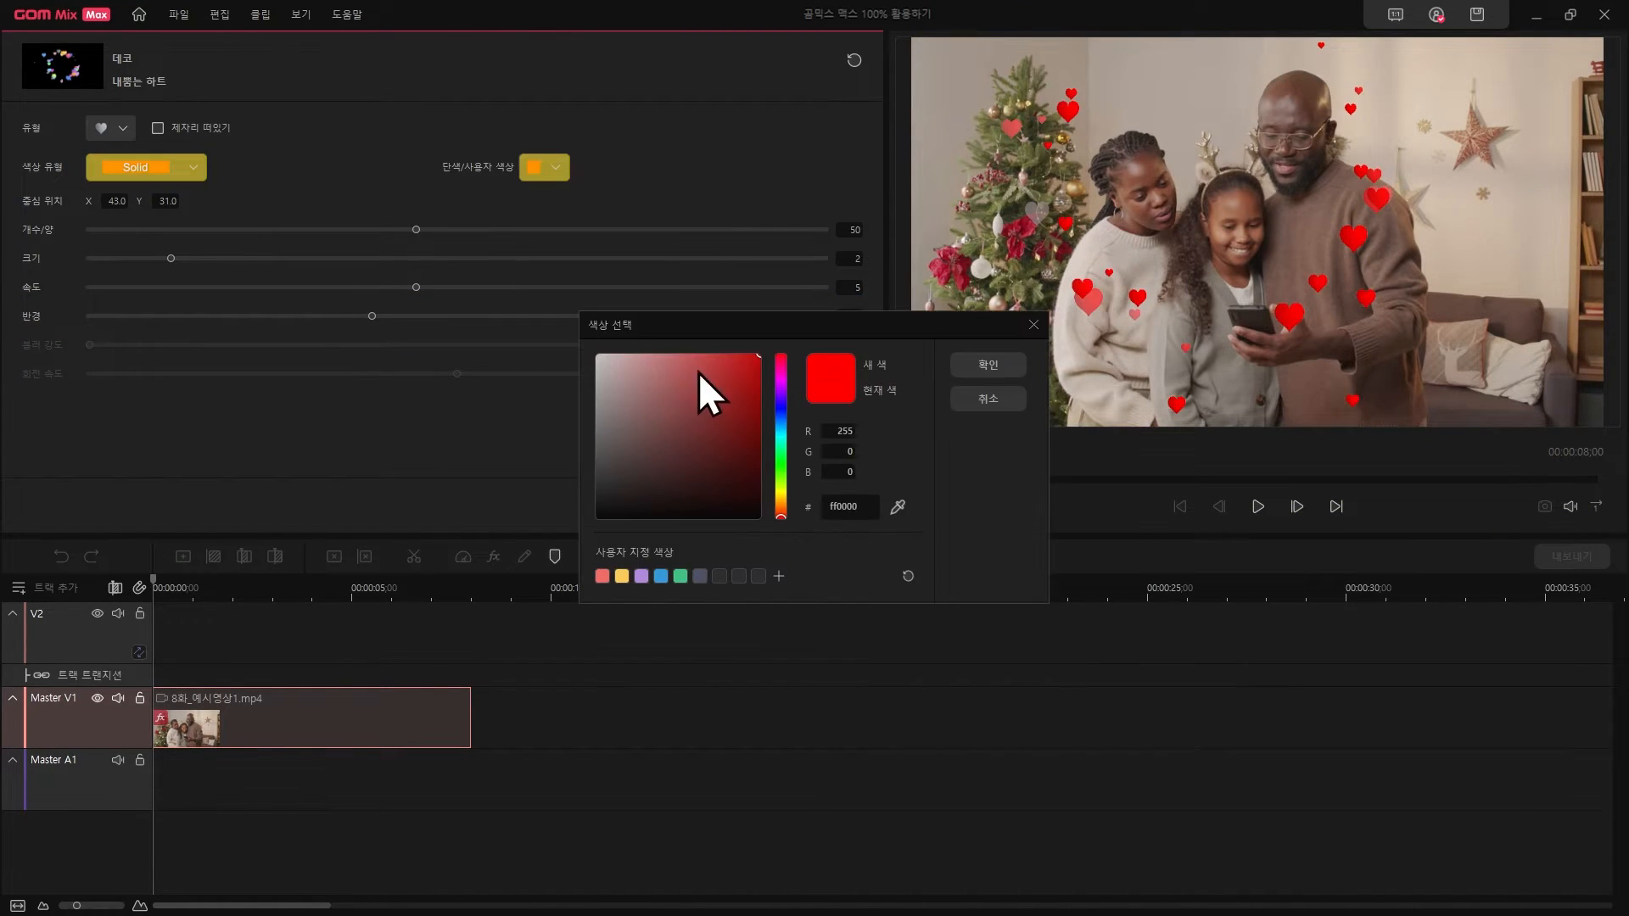
pyautogui.click(964, 359)
pyautogui.click(1259, 507)
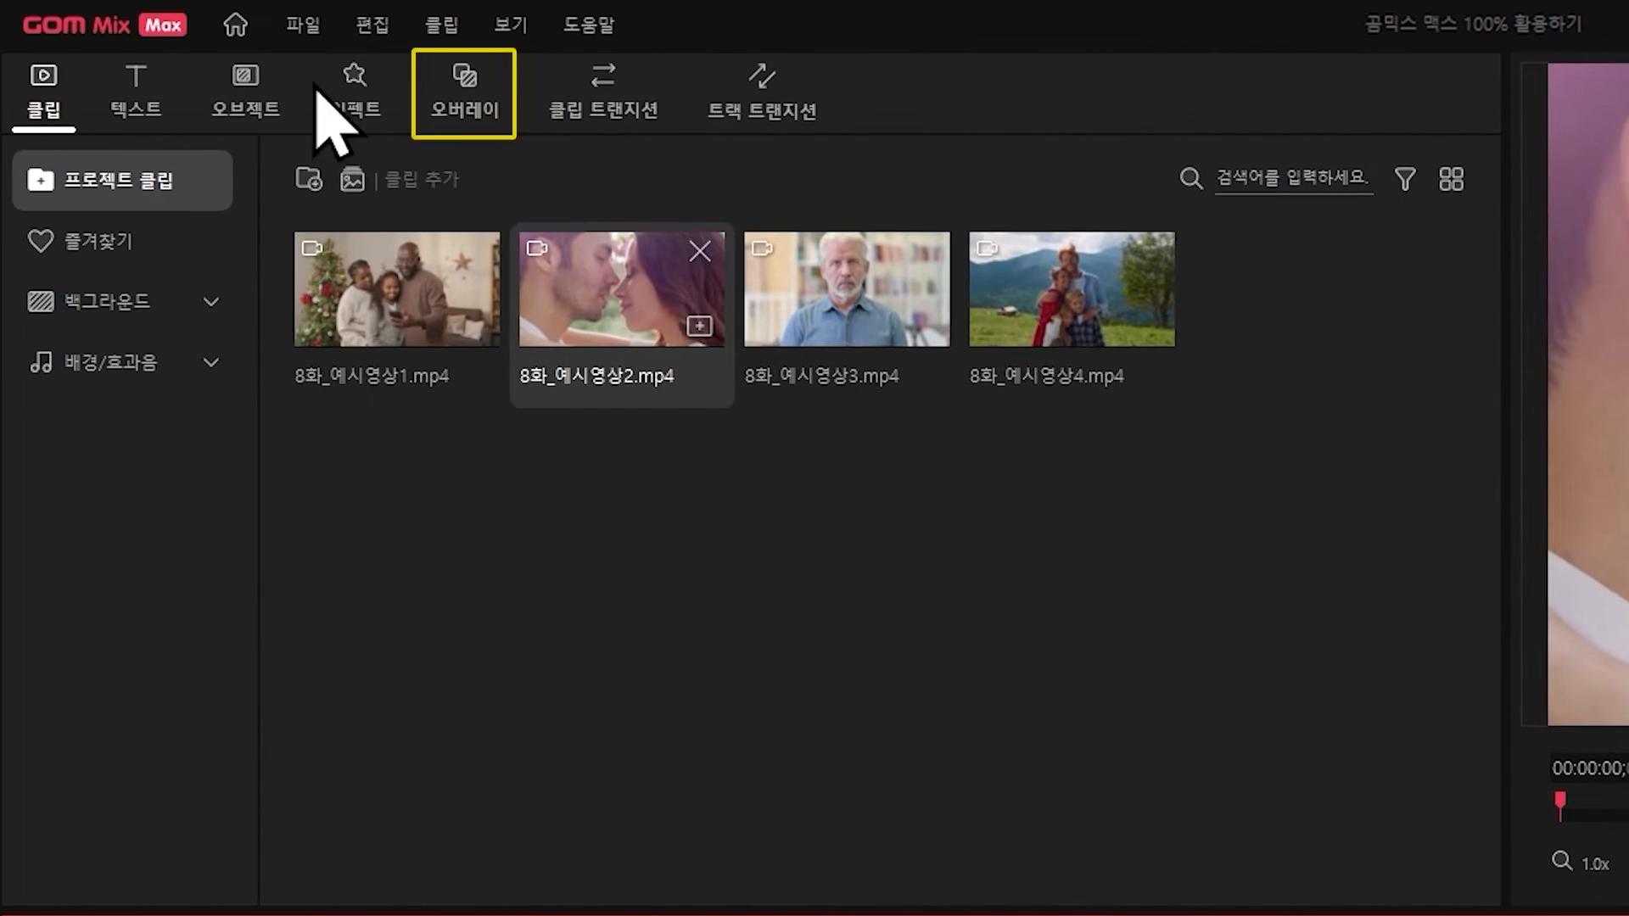
# Add the 떨림 overlay from the 빛망울/빛샘 category to the 8화_예시영상2.mp4 clip and play the preview.
pyautogui.click(449, 85)
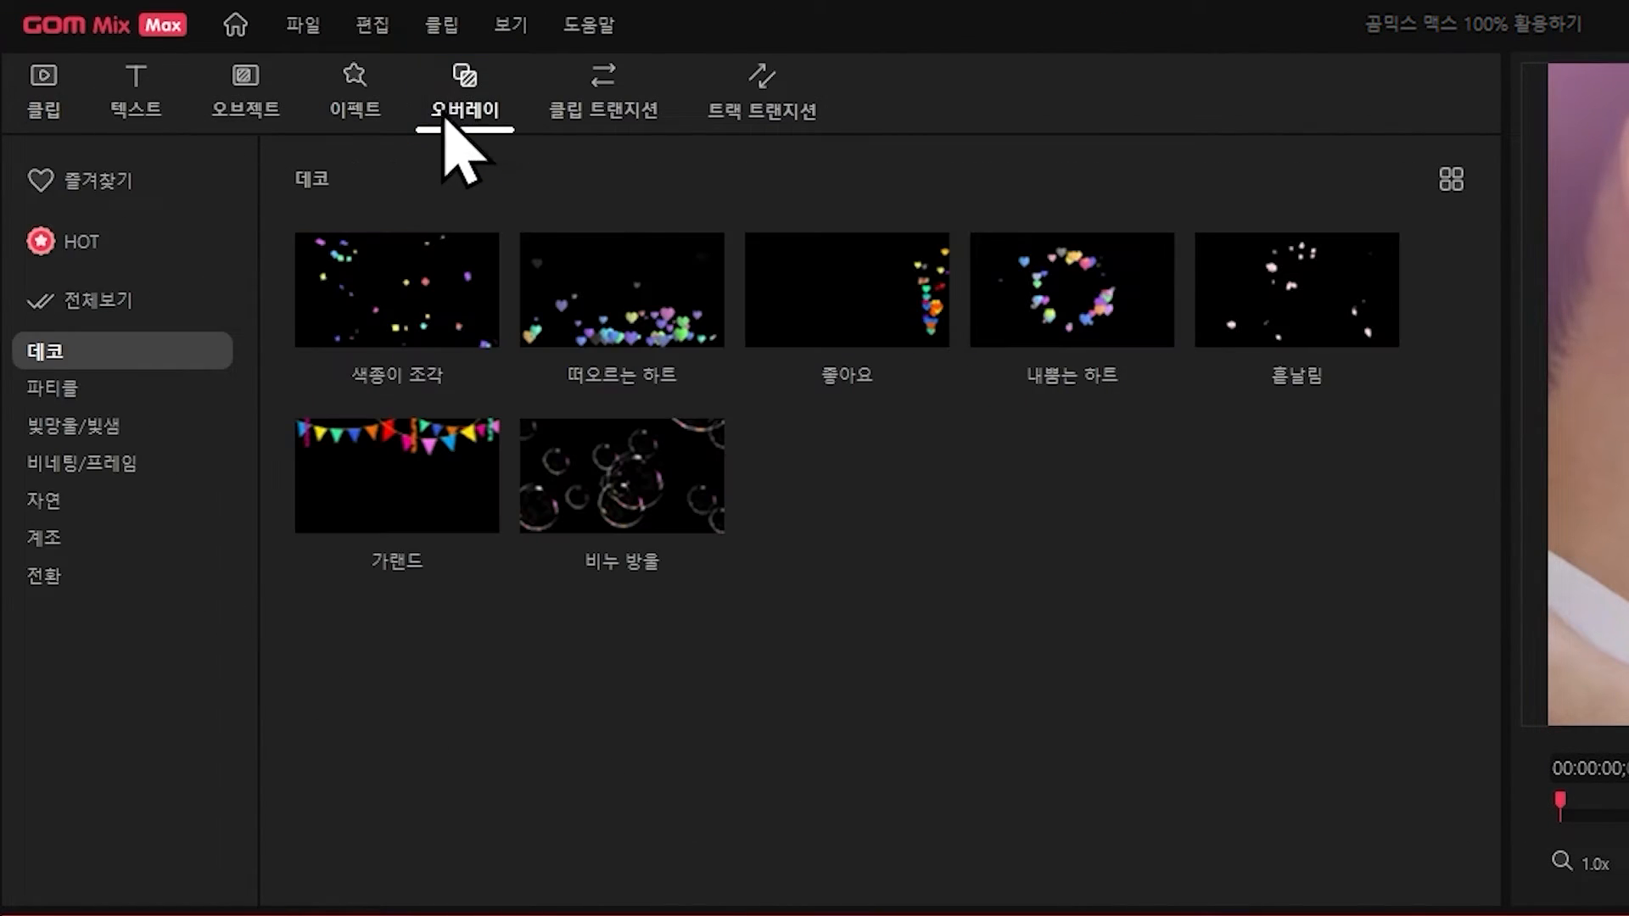
pyautogui.click(109, 428)
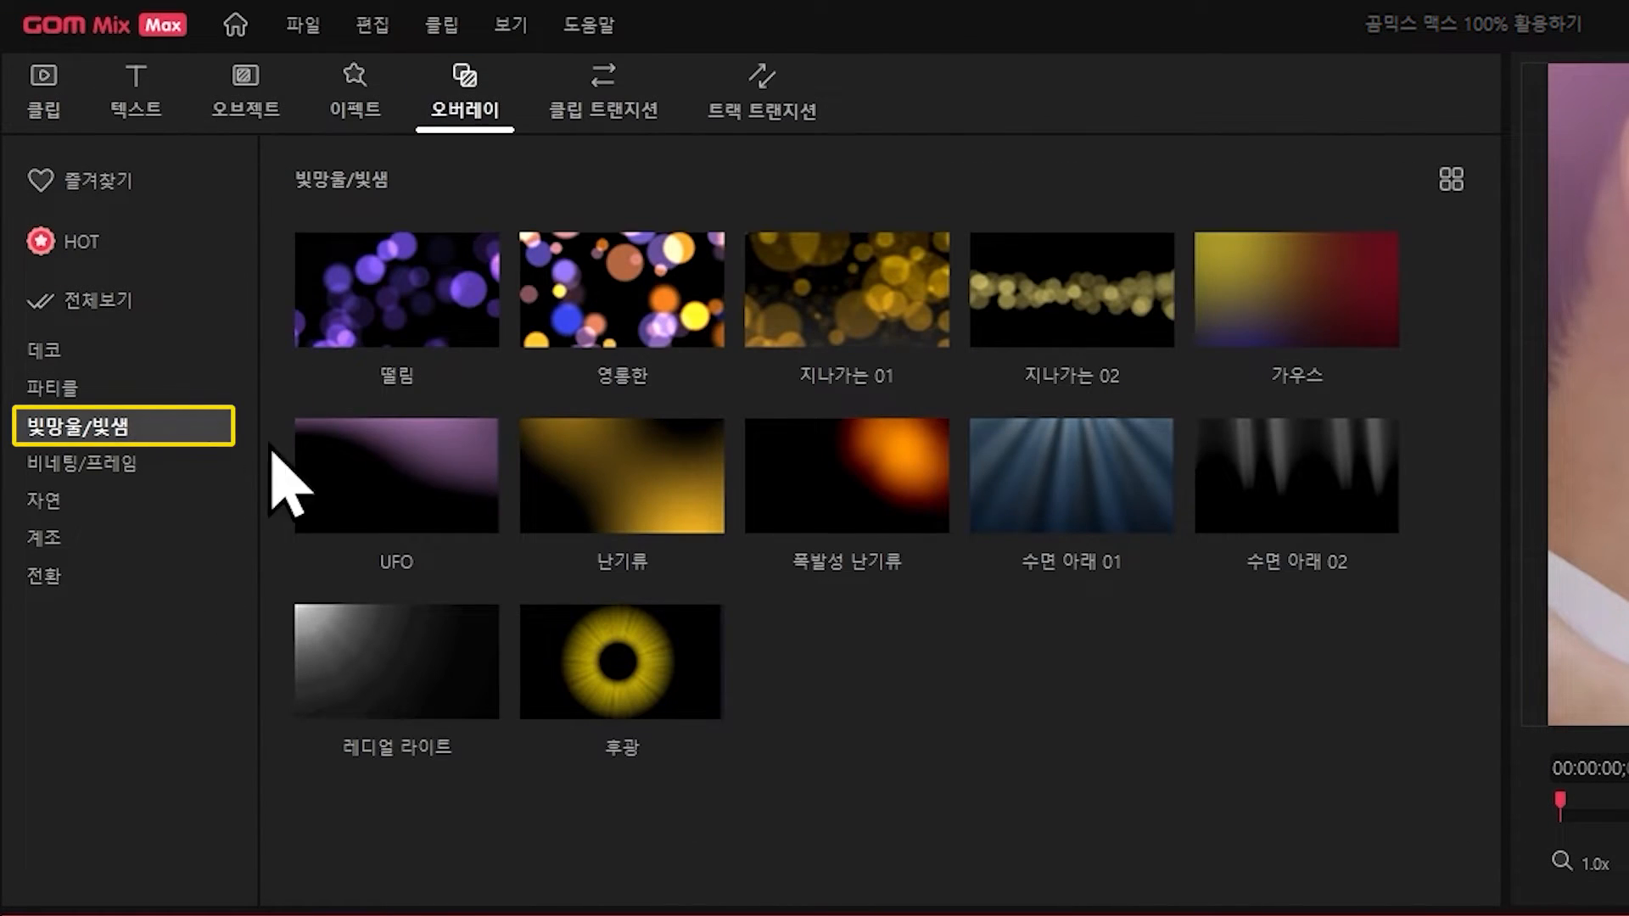
pyautogui.click(389, 348)
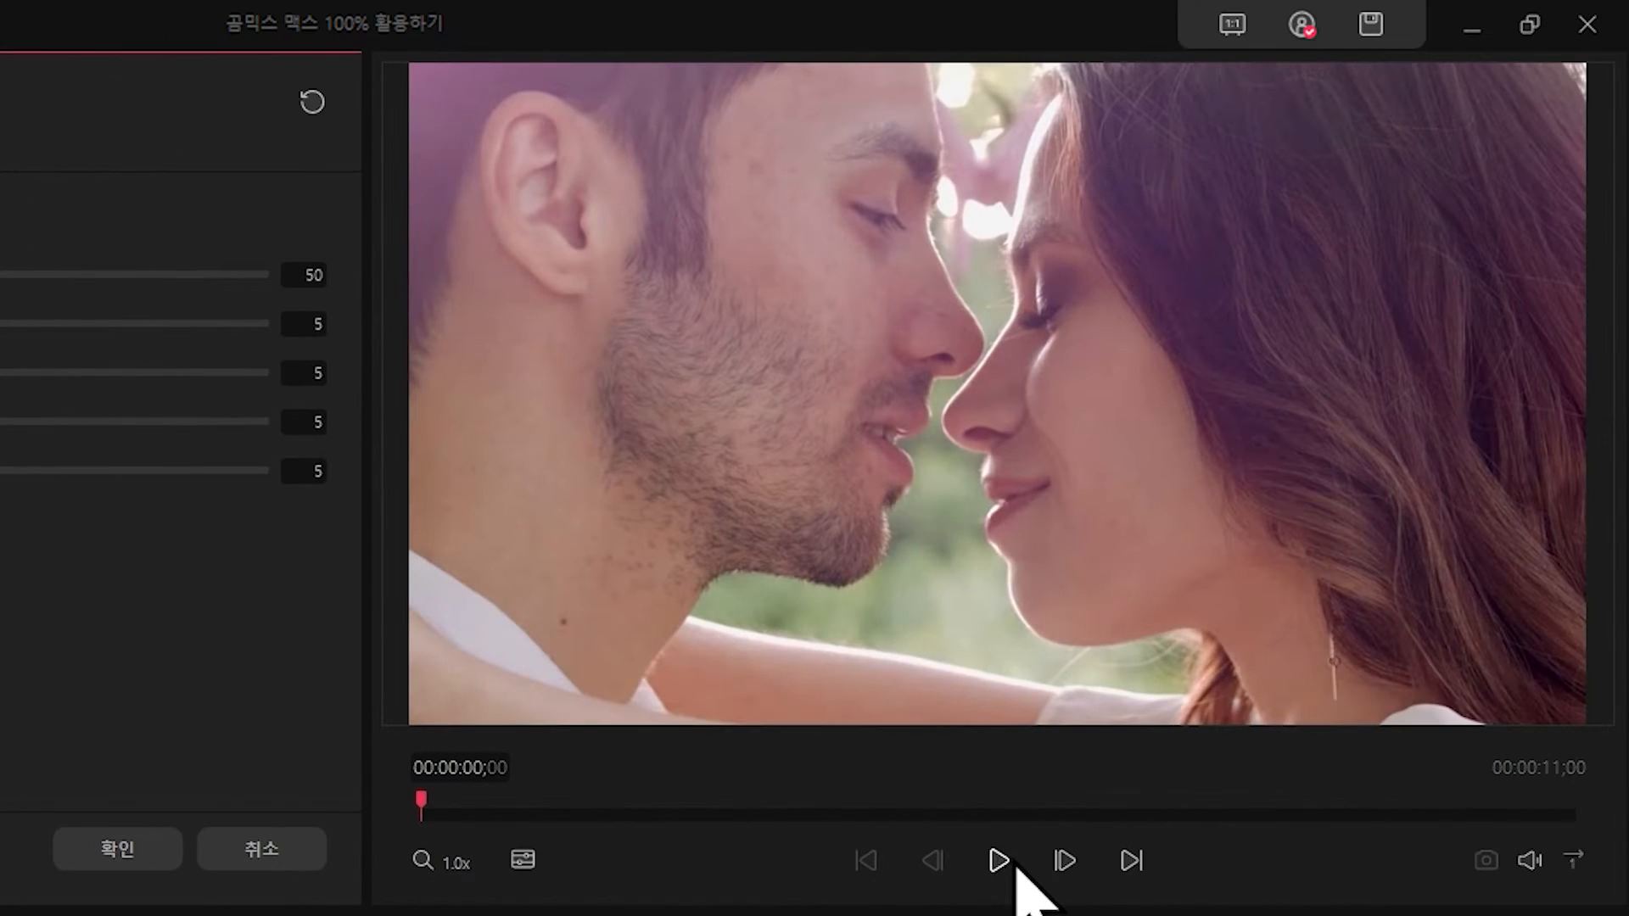
pyautogui.click(1010, 864)
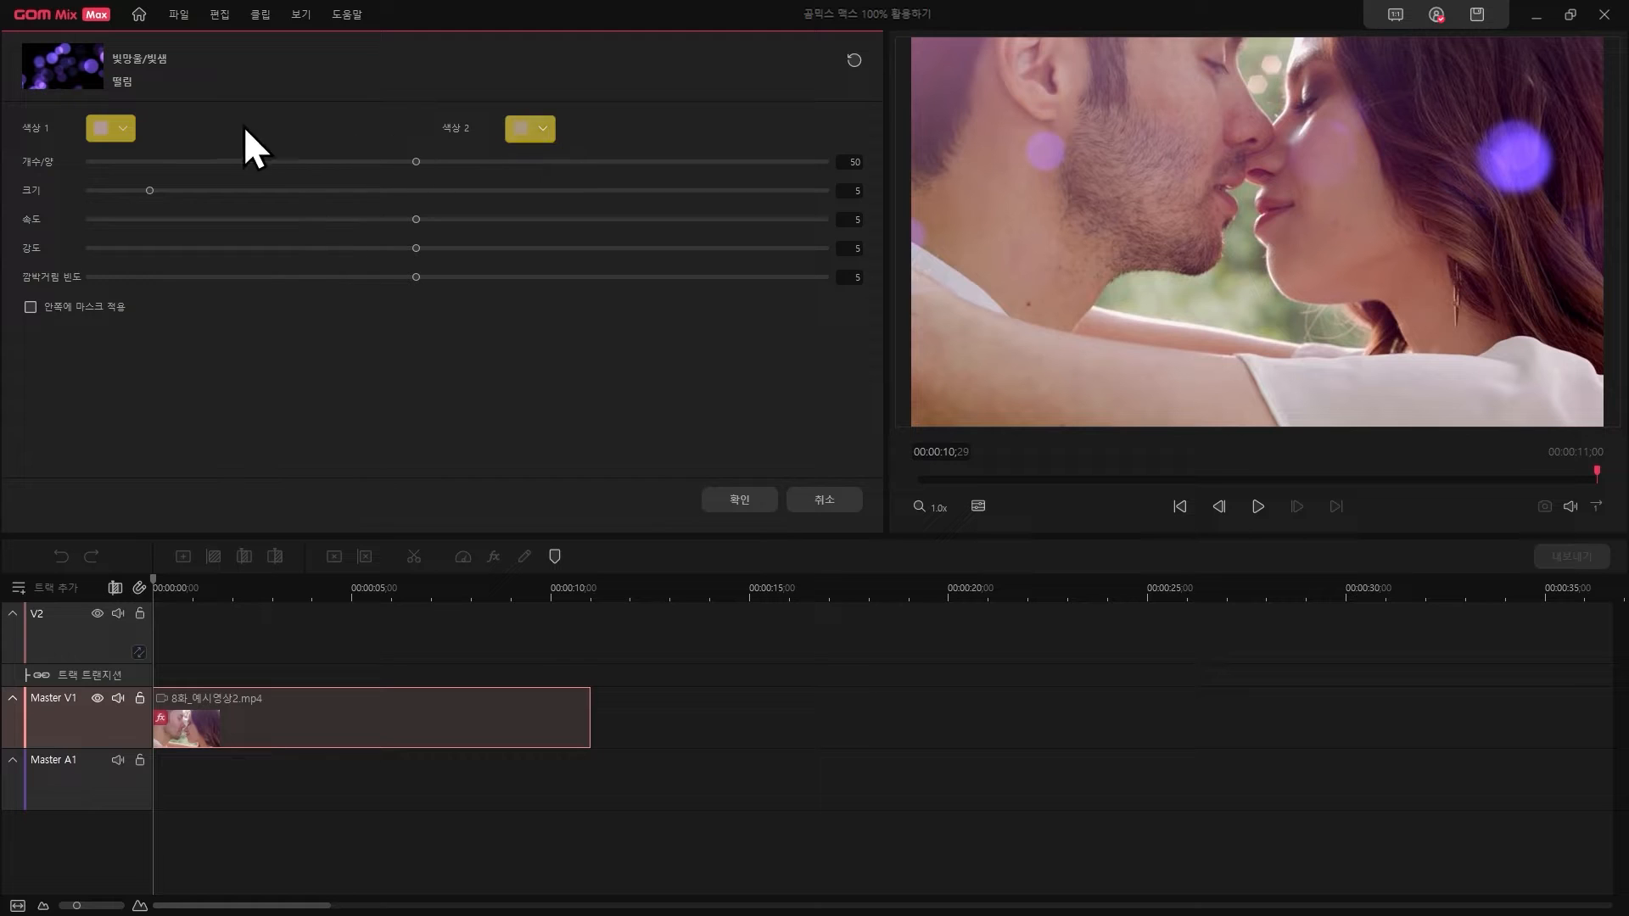
# Set the 떨림 overlay's 색상 1 to white and 색상 2 to dark red.
pyautogui.click(114, 124)
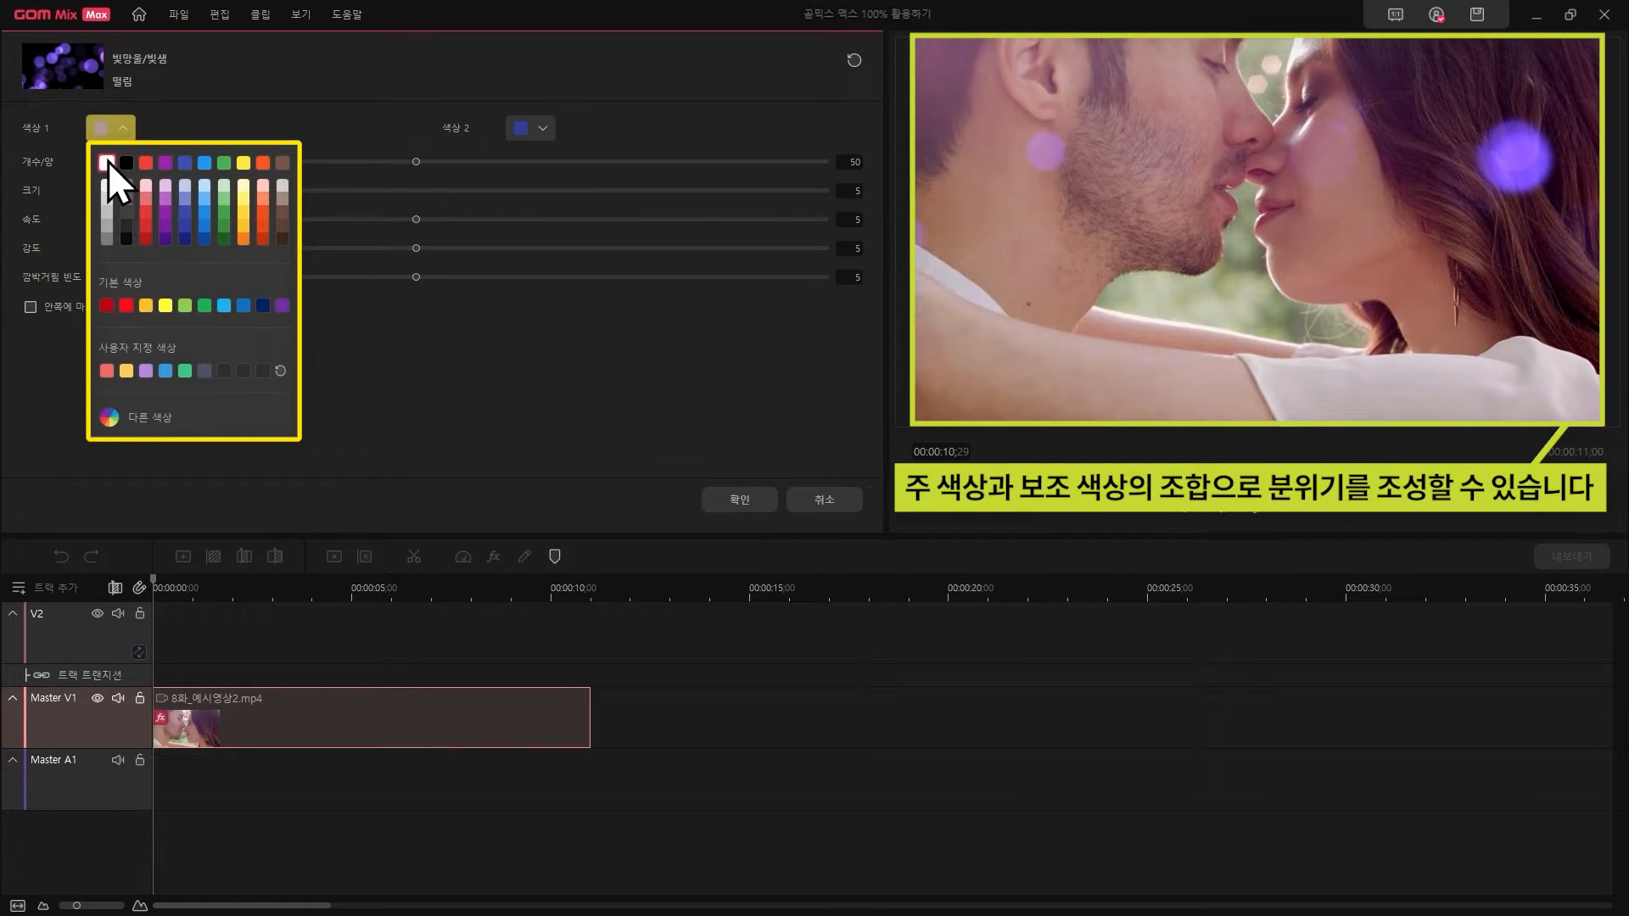
pyautogui.click(107, 160)
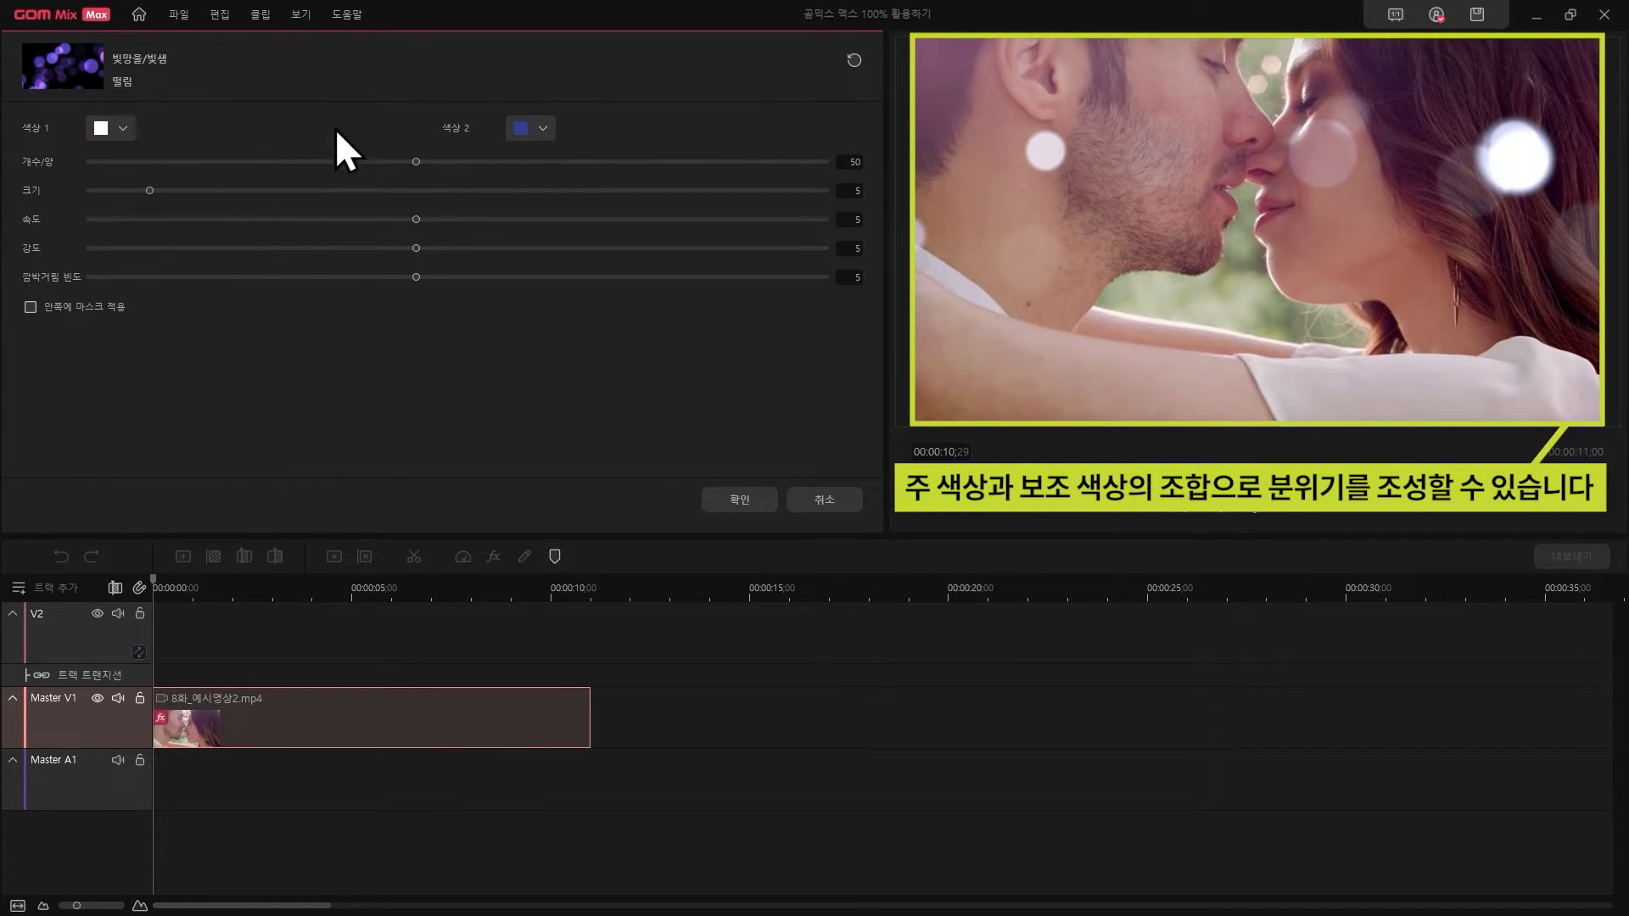
pyautogui.click(539, 129)
pyautogui.click(566, 241)
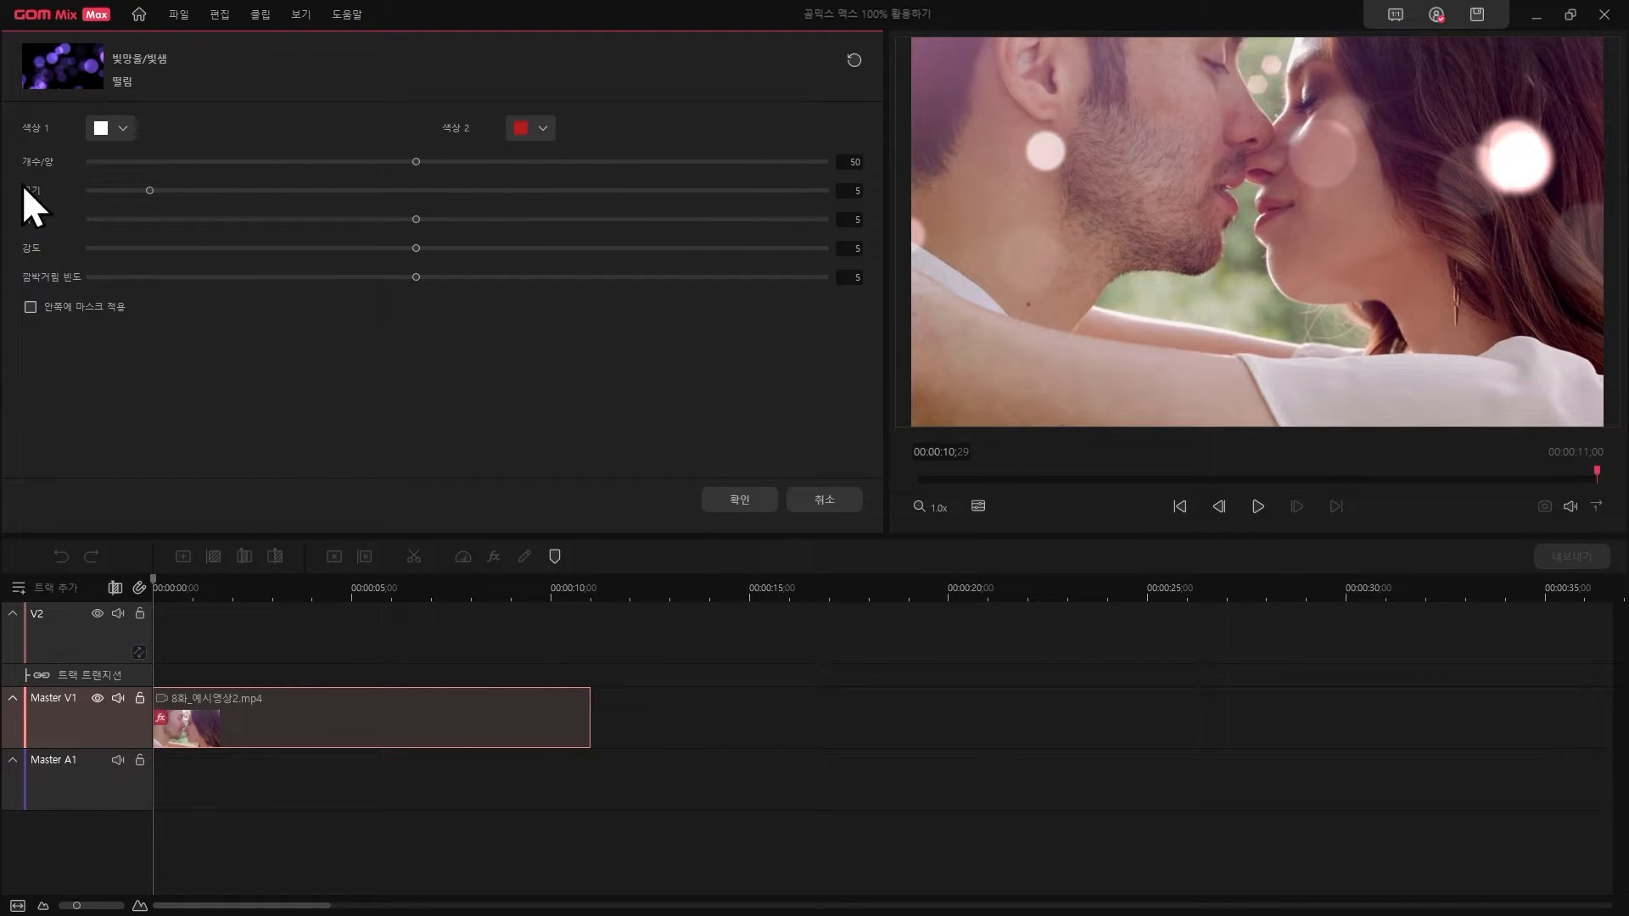
# Set the 떨림 overlay's count to 10 and size to 32, and preview speed 10 before reducing the speed to 1.
pyautogui.moveTo(416, 161); pyautogui.dragTo(83, 165)
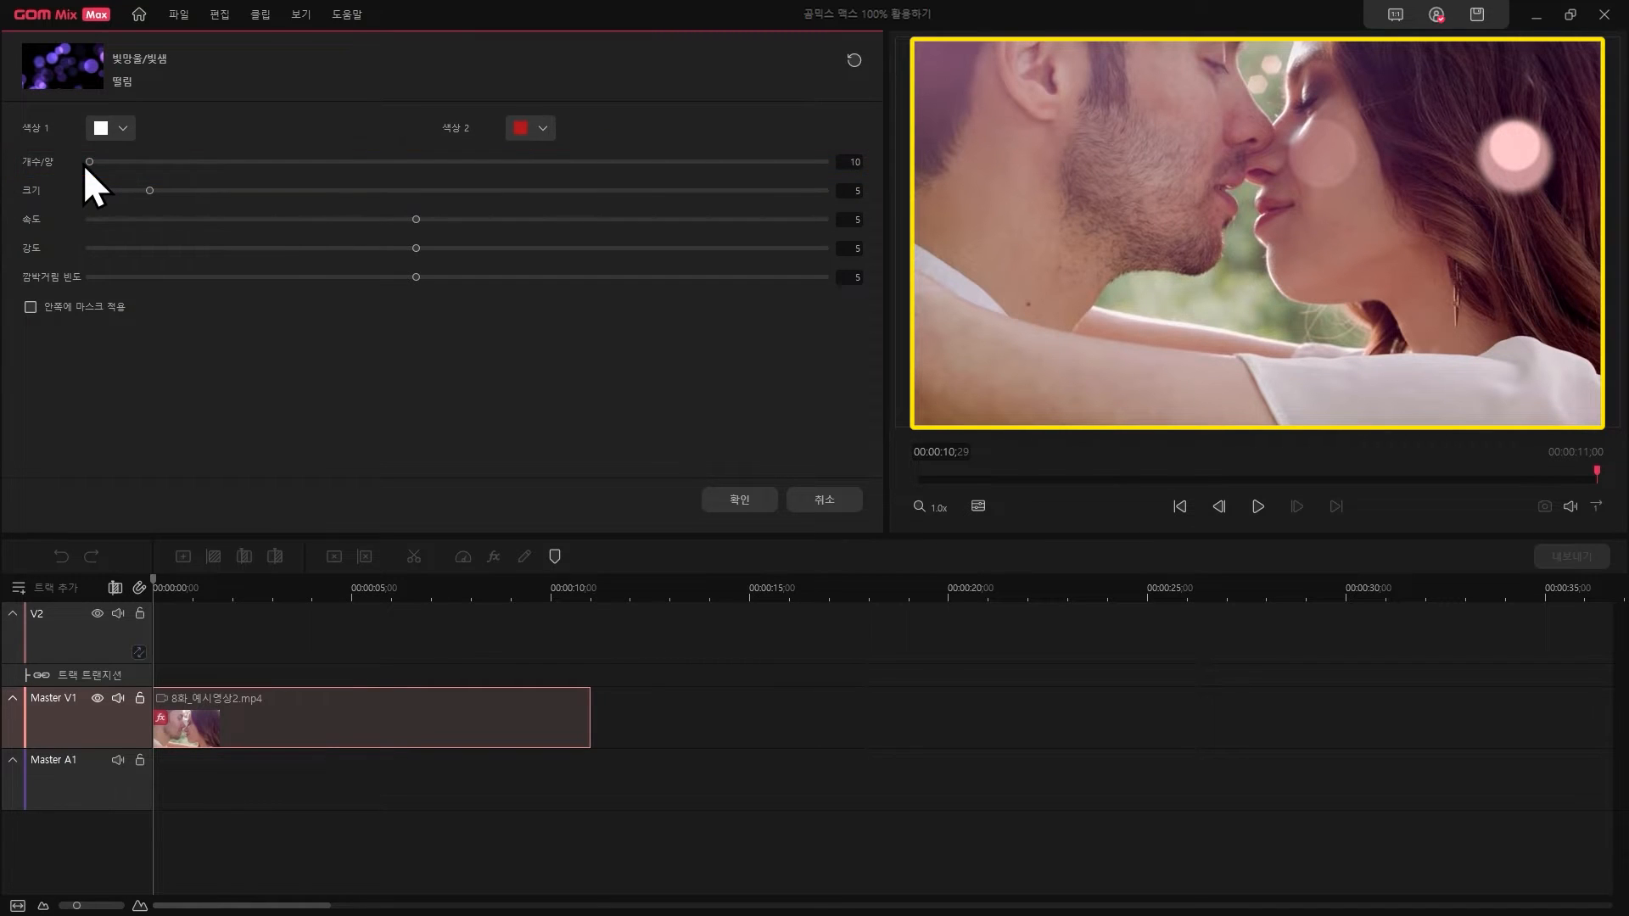
pyautogui.moveTo(160, 191); pyautogui.dragTo(557, 268)
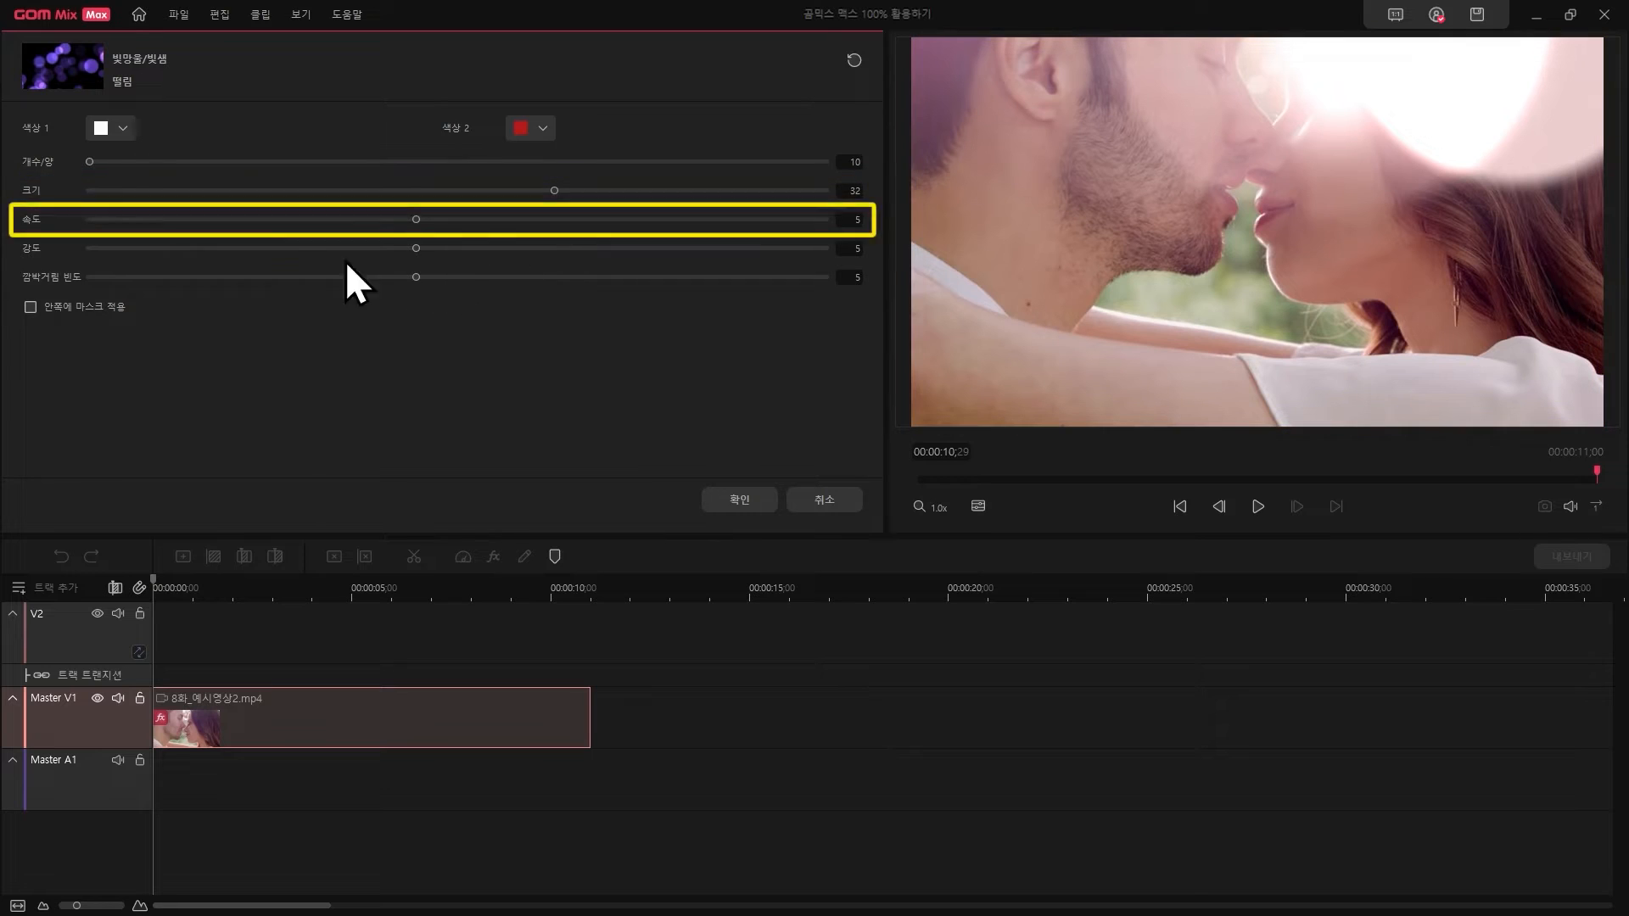
pyautogui.moveTo(428, 223); pyautogui.dragTo(819, 232)
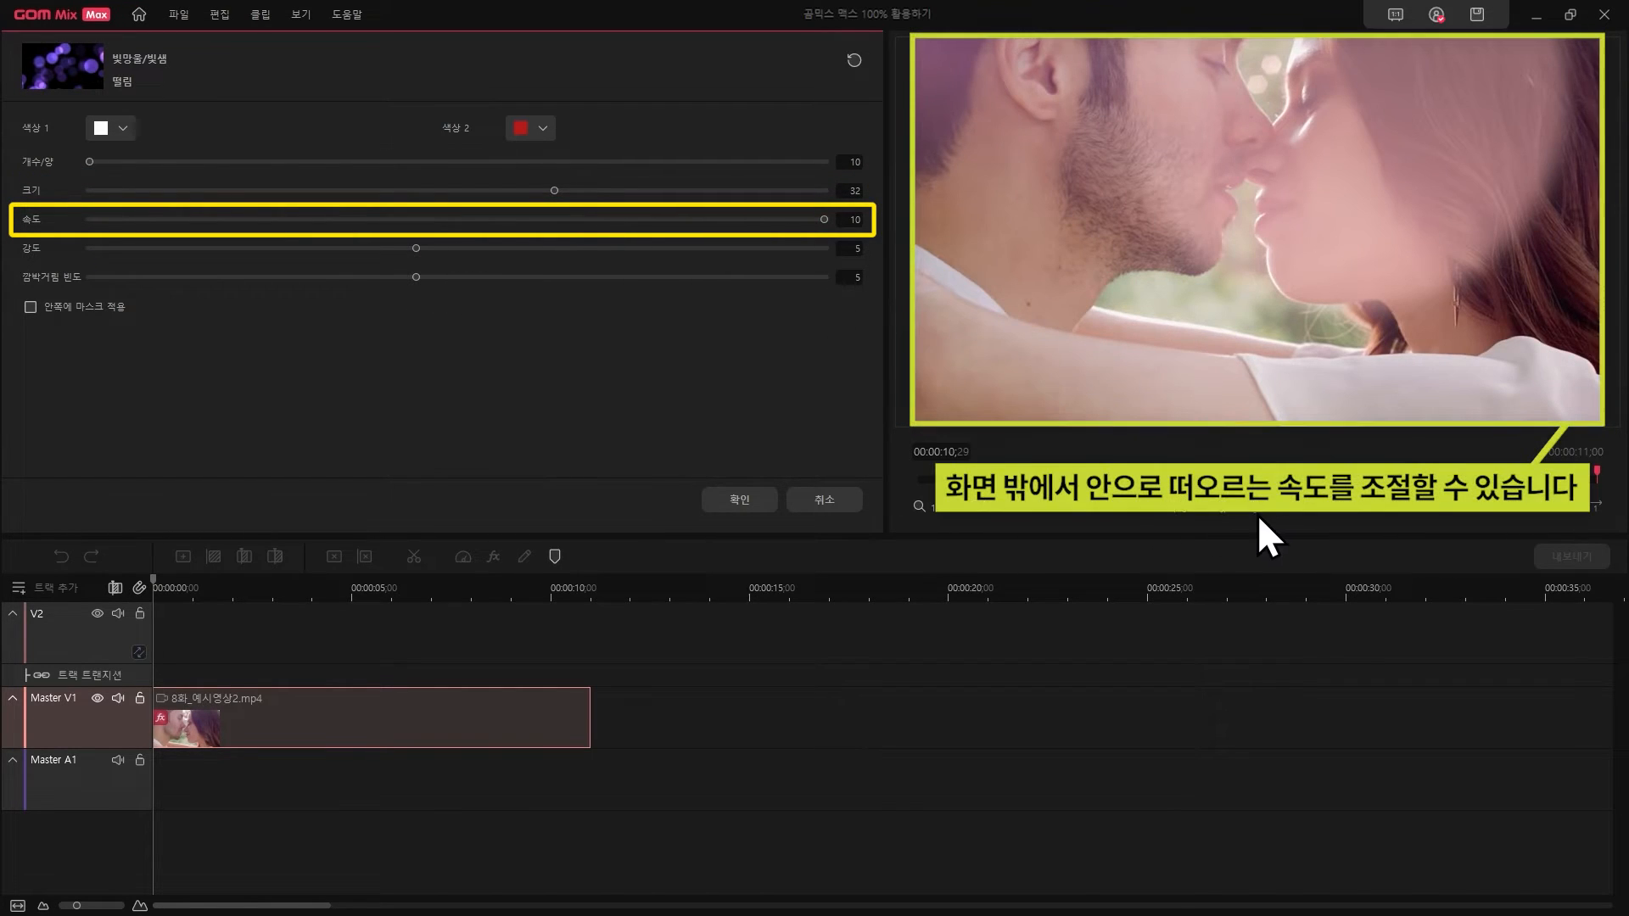
pyautogui.click(1258, 509)
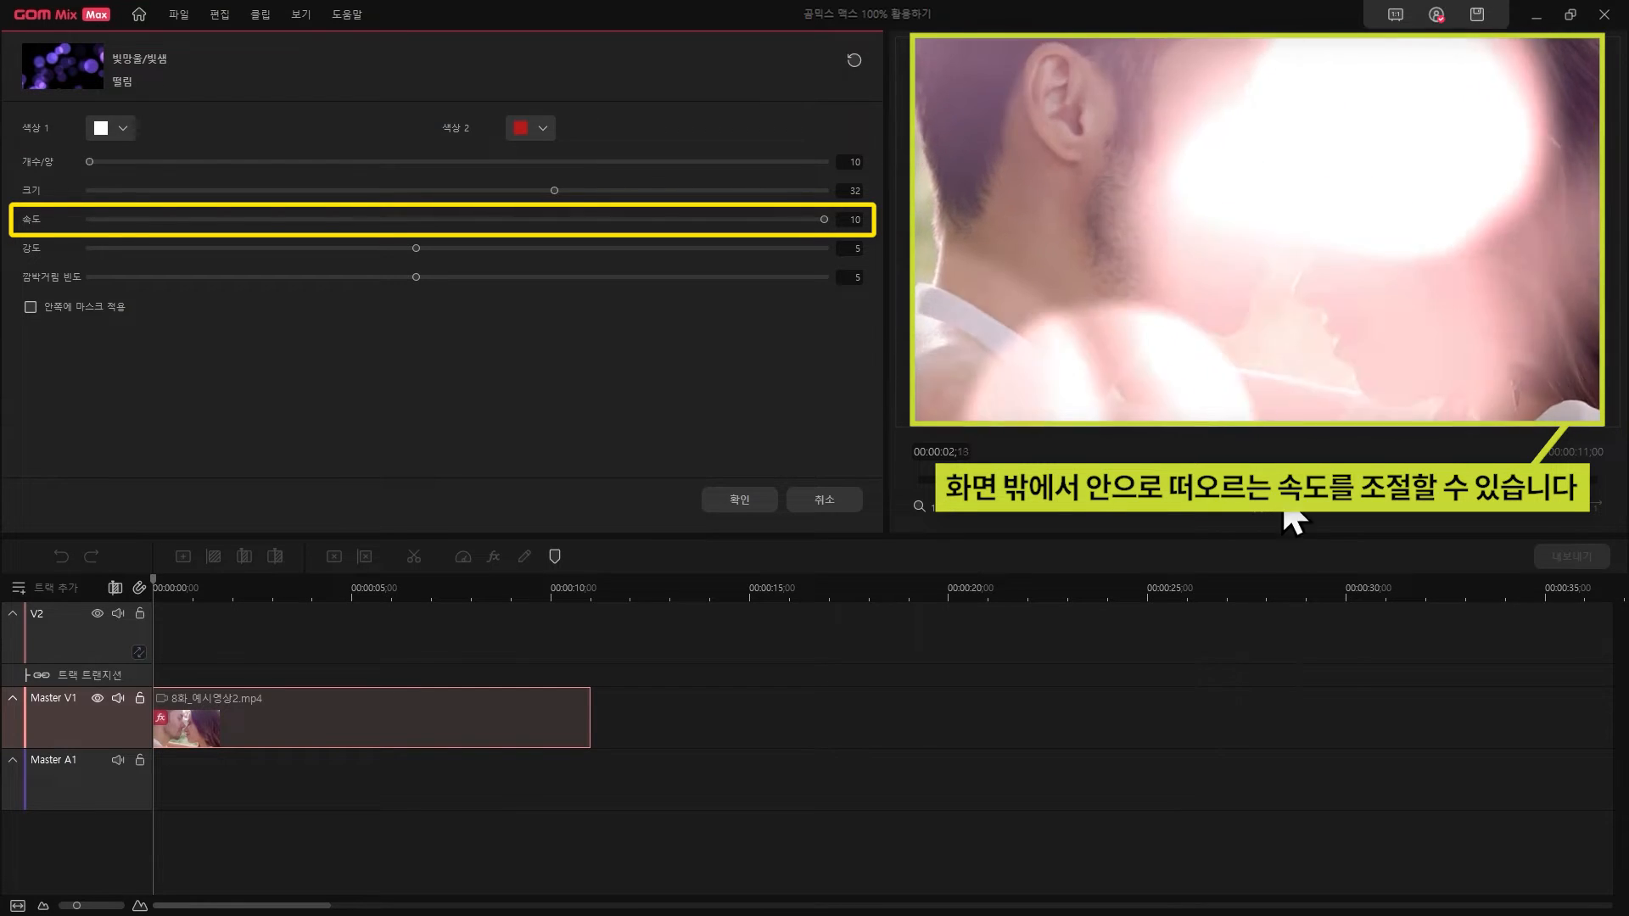
pyautogui.moveTo(823, 219); pyautogui.dragTo(84, 222)
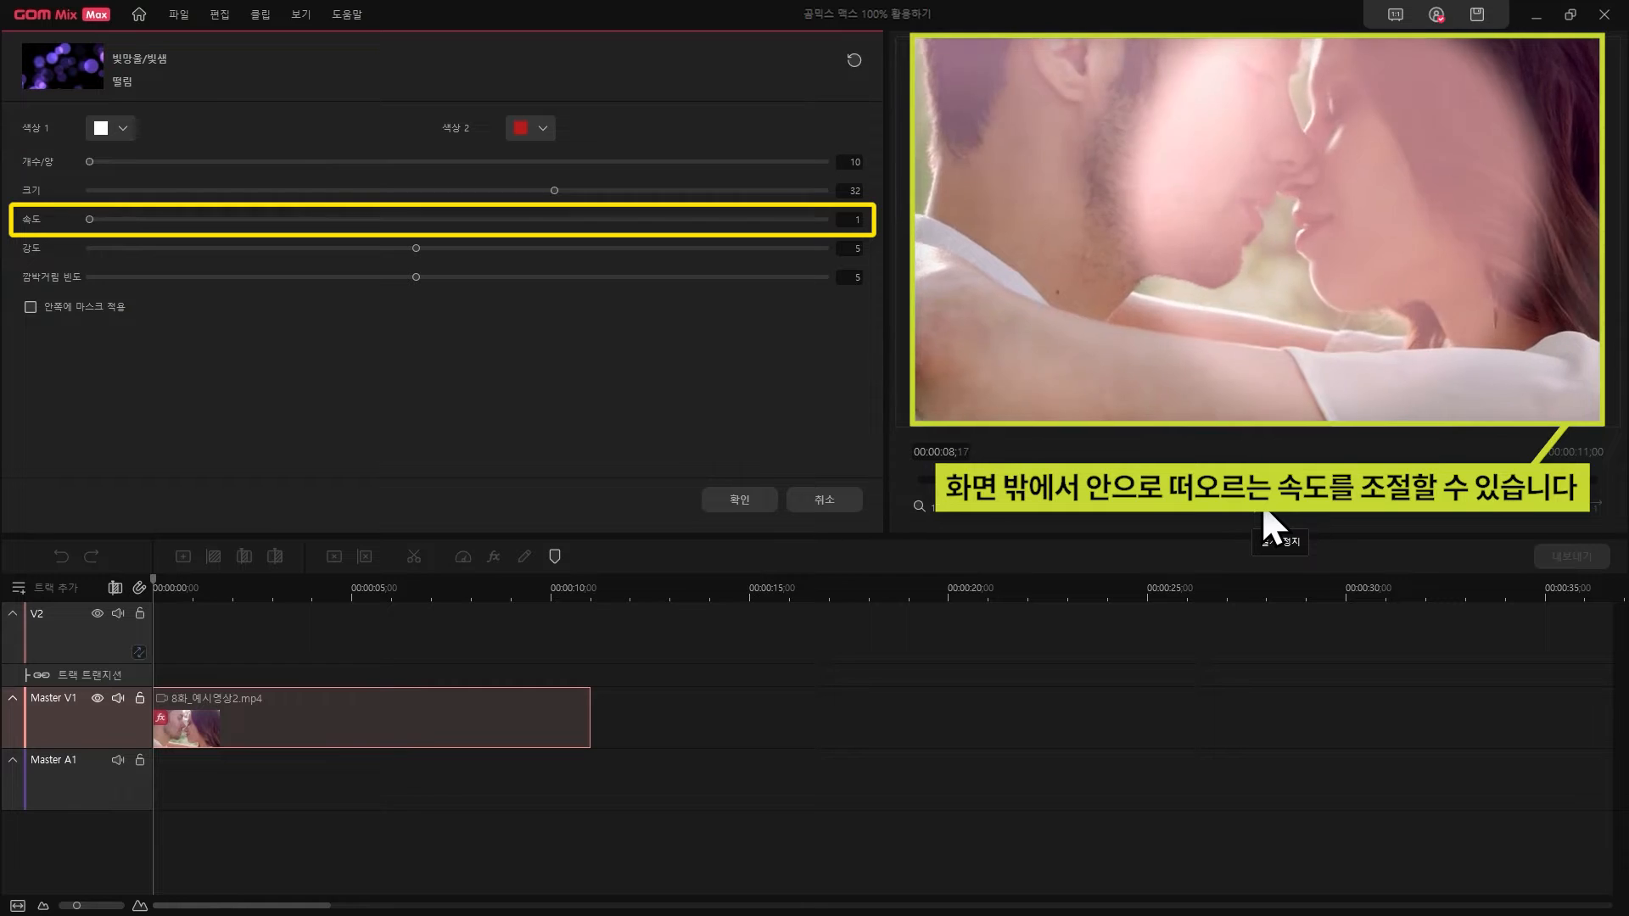
# Preview the 떨림 overlay with 강도 and 깜박거림 빈도 at 10, and replay it with size 50 and both values at 2.
pyautogui.moveTo(416, 247); pyautogui.dragTo(810, 250)
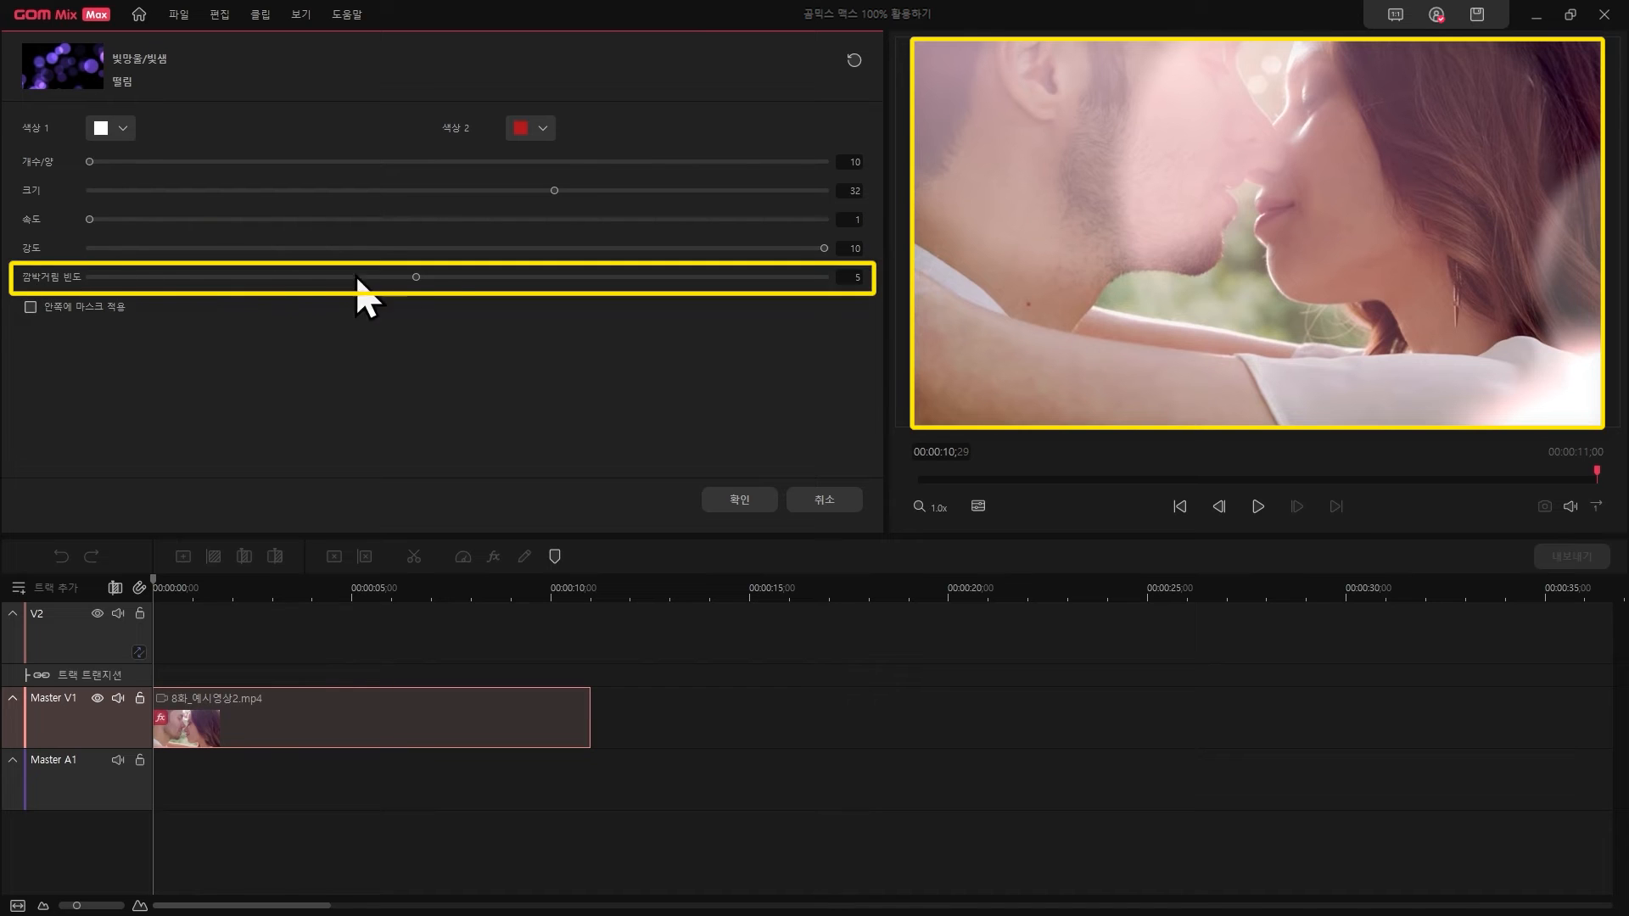
pyautogui.moveTo(418, 278); pyautogui.dragTo(819, 299)
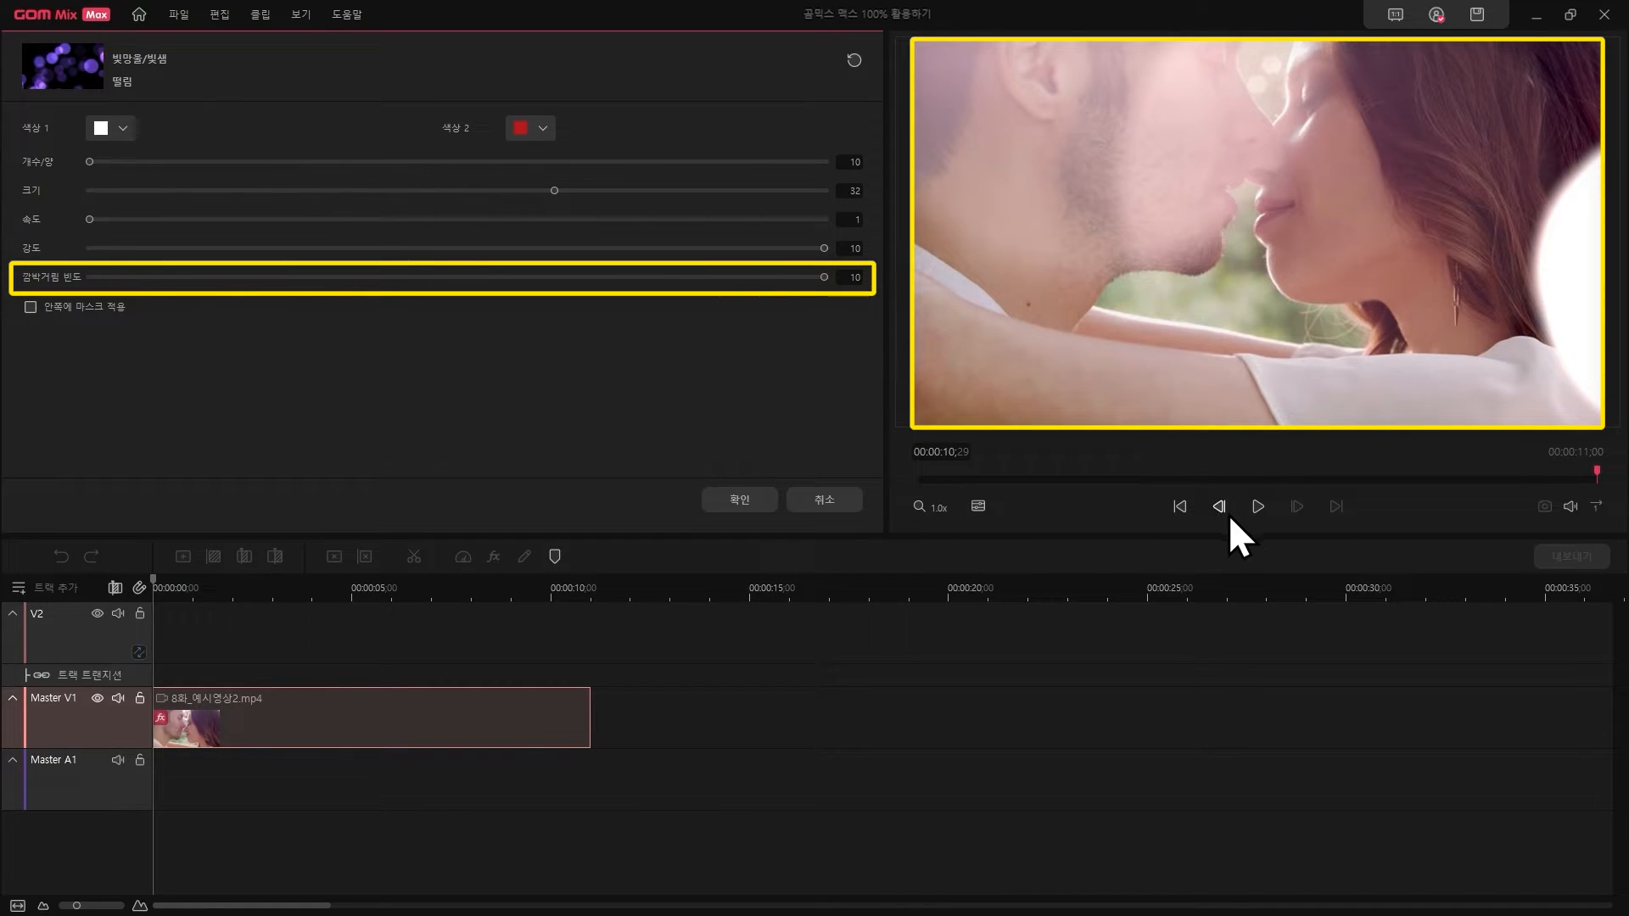
pyautogui.click(1259, 506)
pyautogui.click(1259, 506)
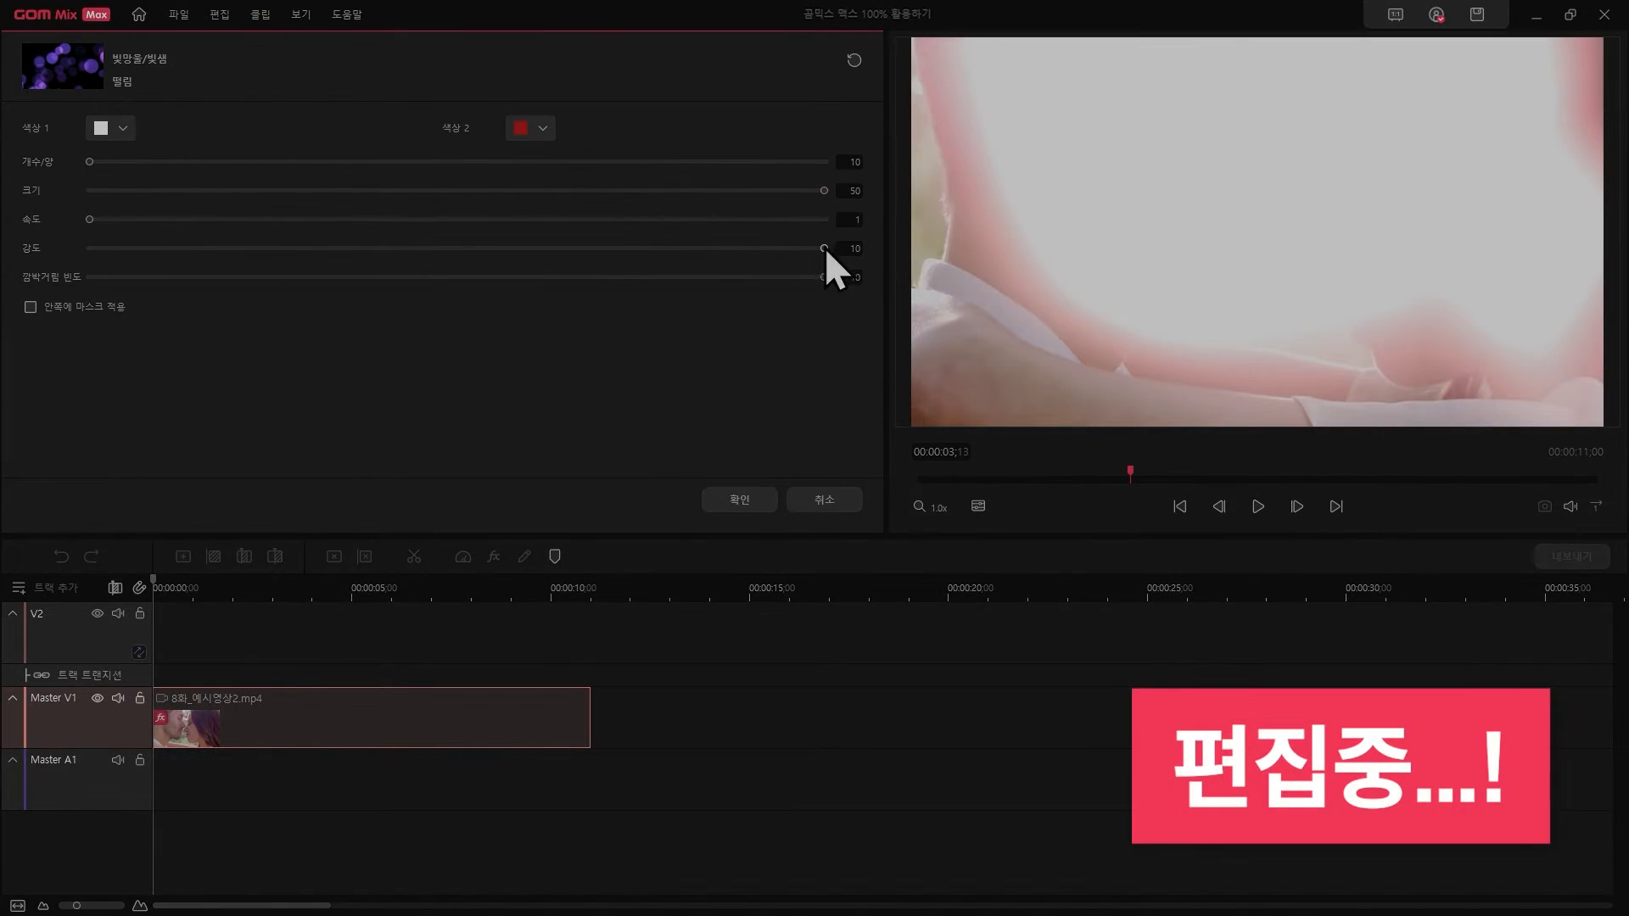
pyautogui.moveTo(824, 247); pyautogui.dragTo(171, 248)
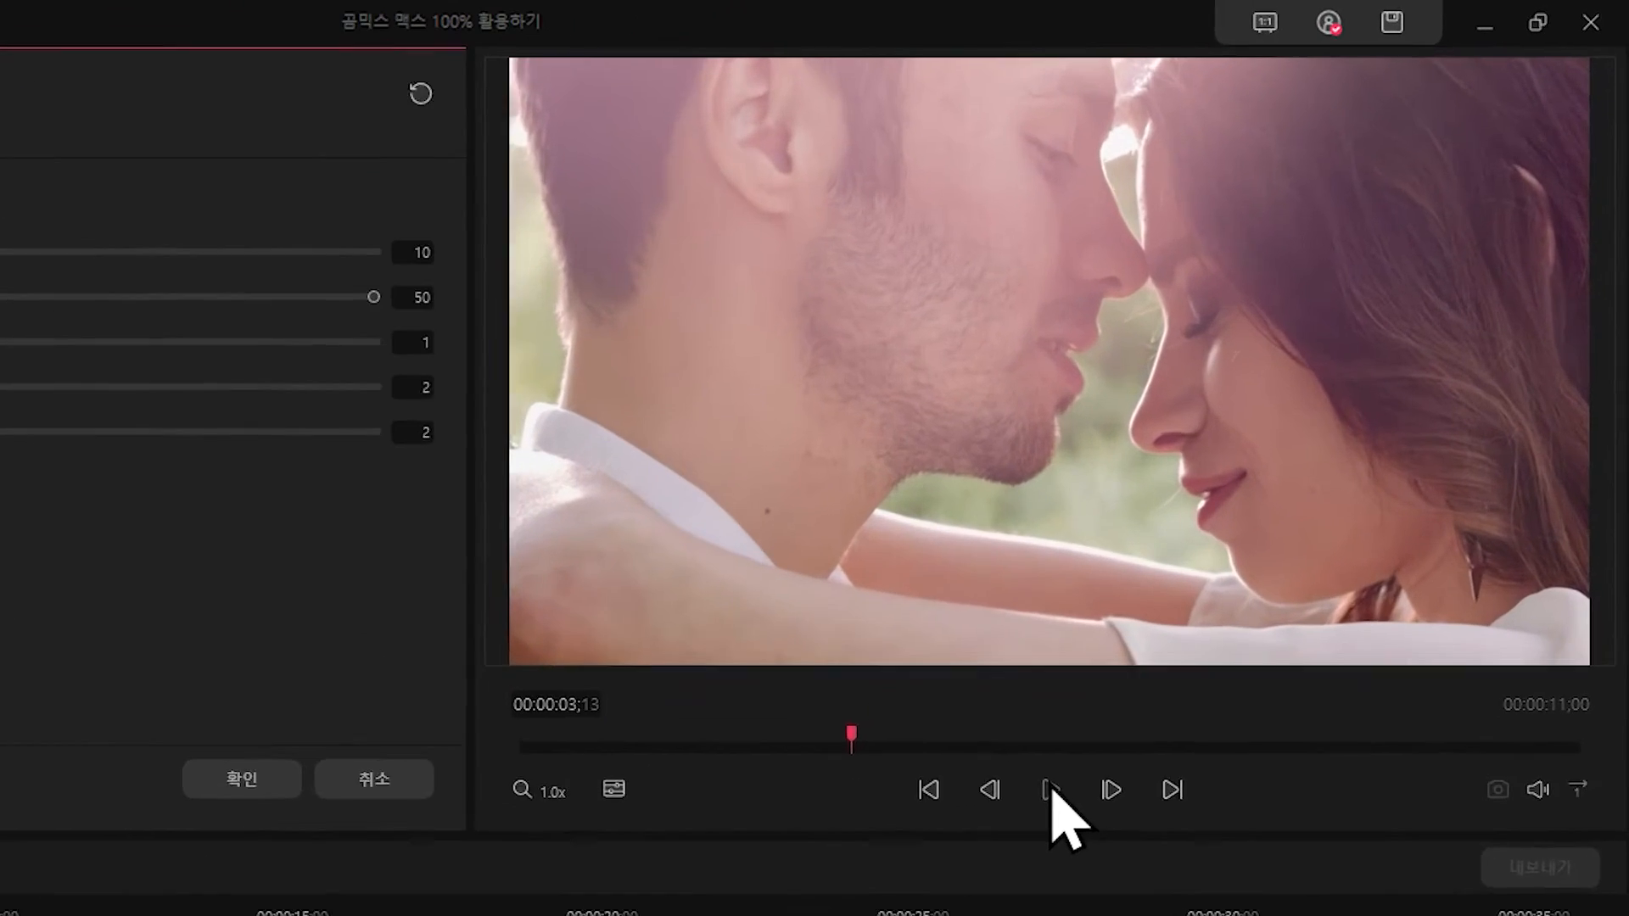
pyautogui.click(1258, 507)
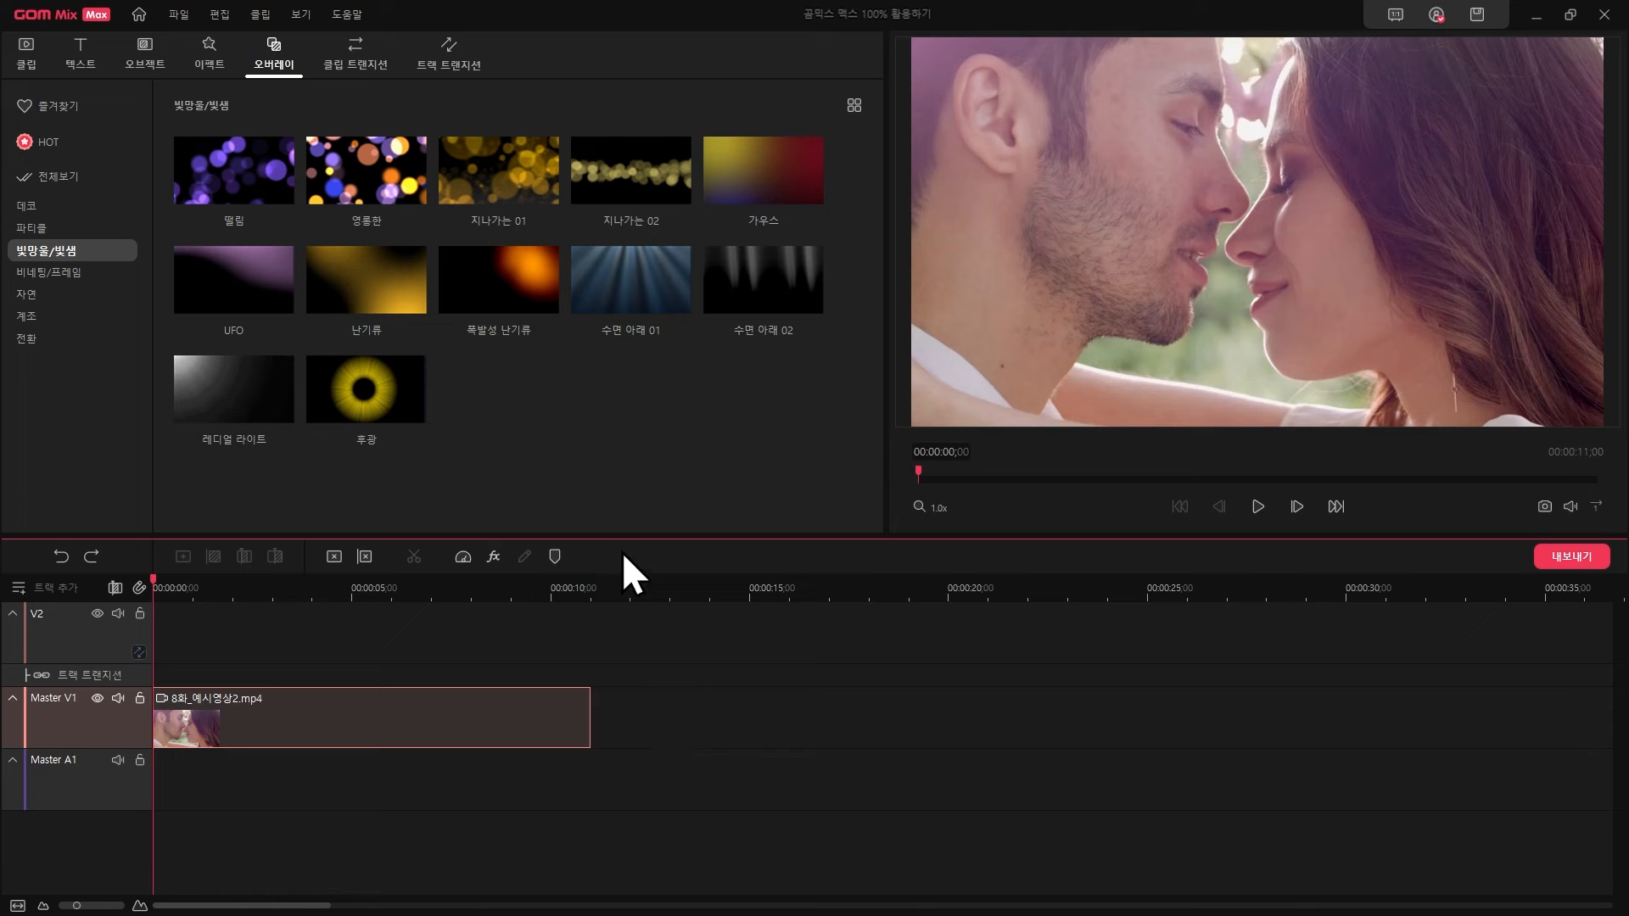
# Add the 난기류 overlay to the clip, preview it and try its other types before selecting the first, golden type.
pyautogui.click(371, 305)
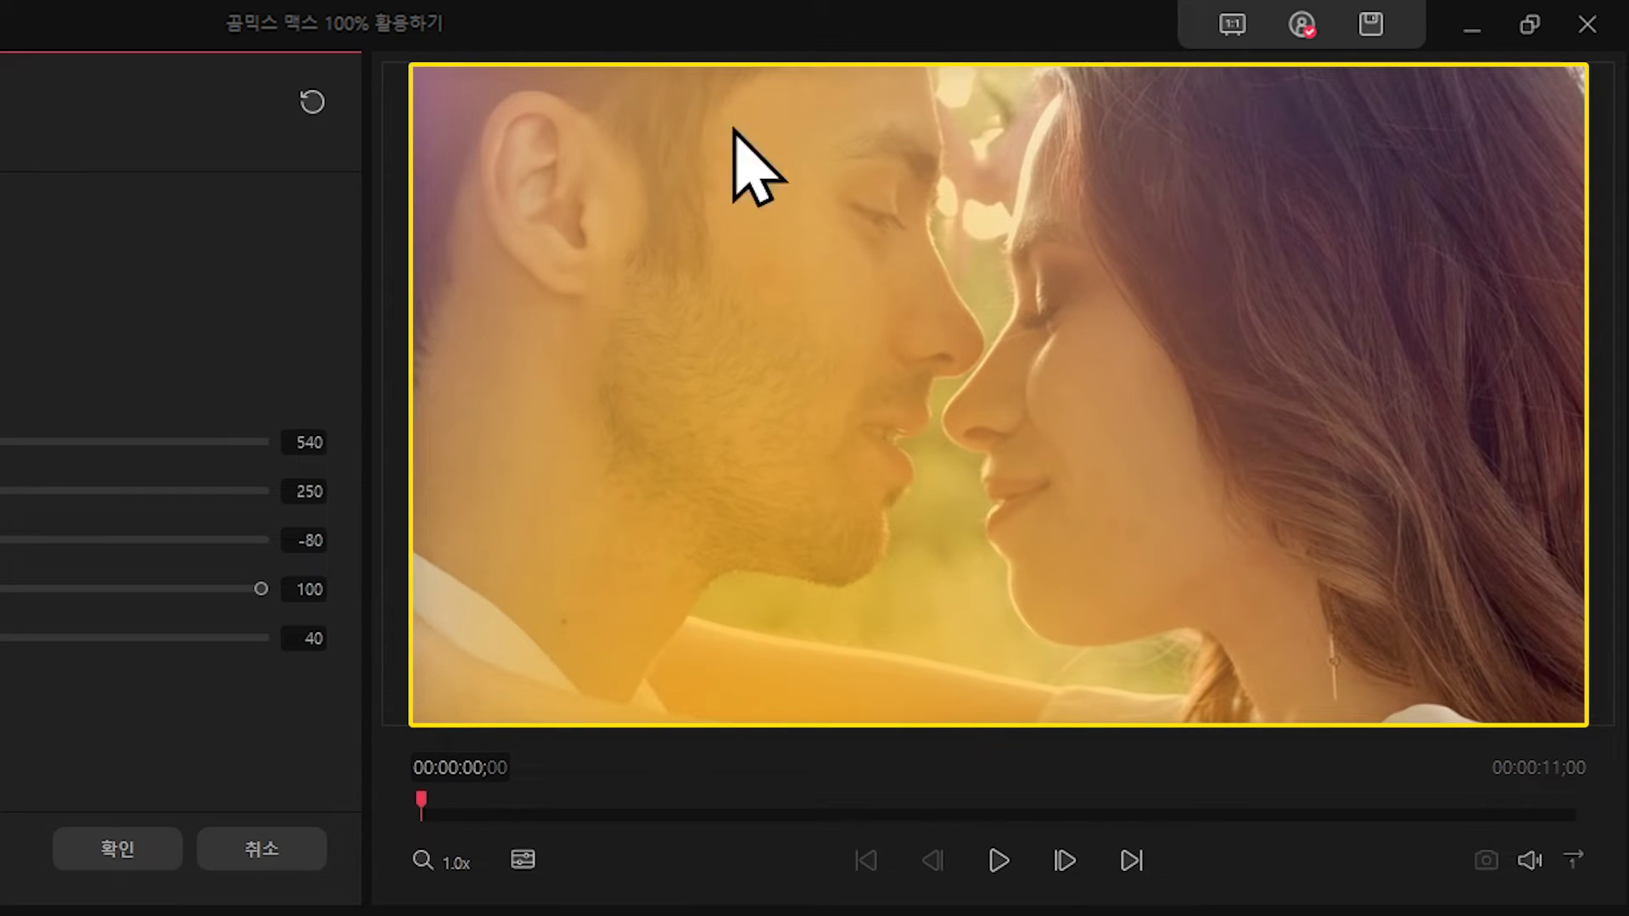
pyautogui.click(998, 862)
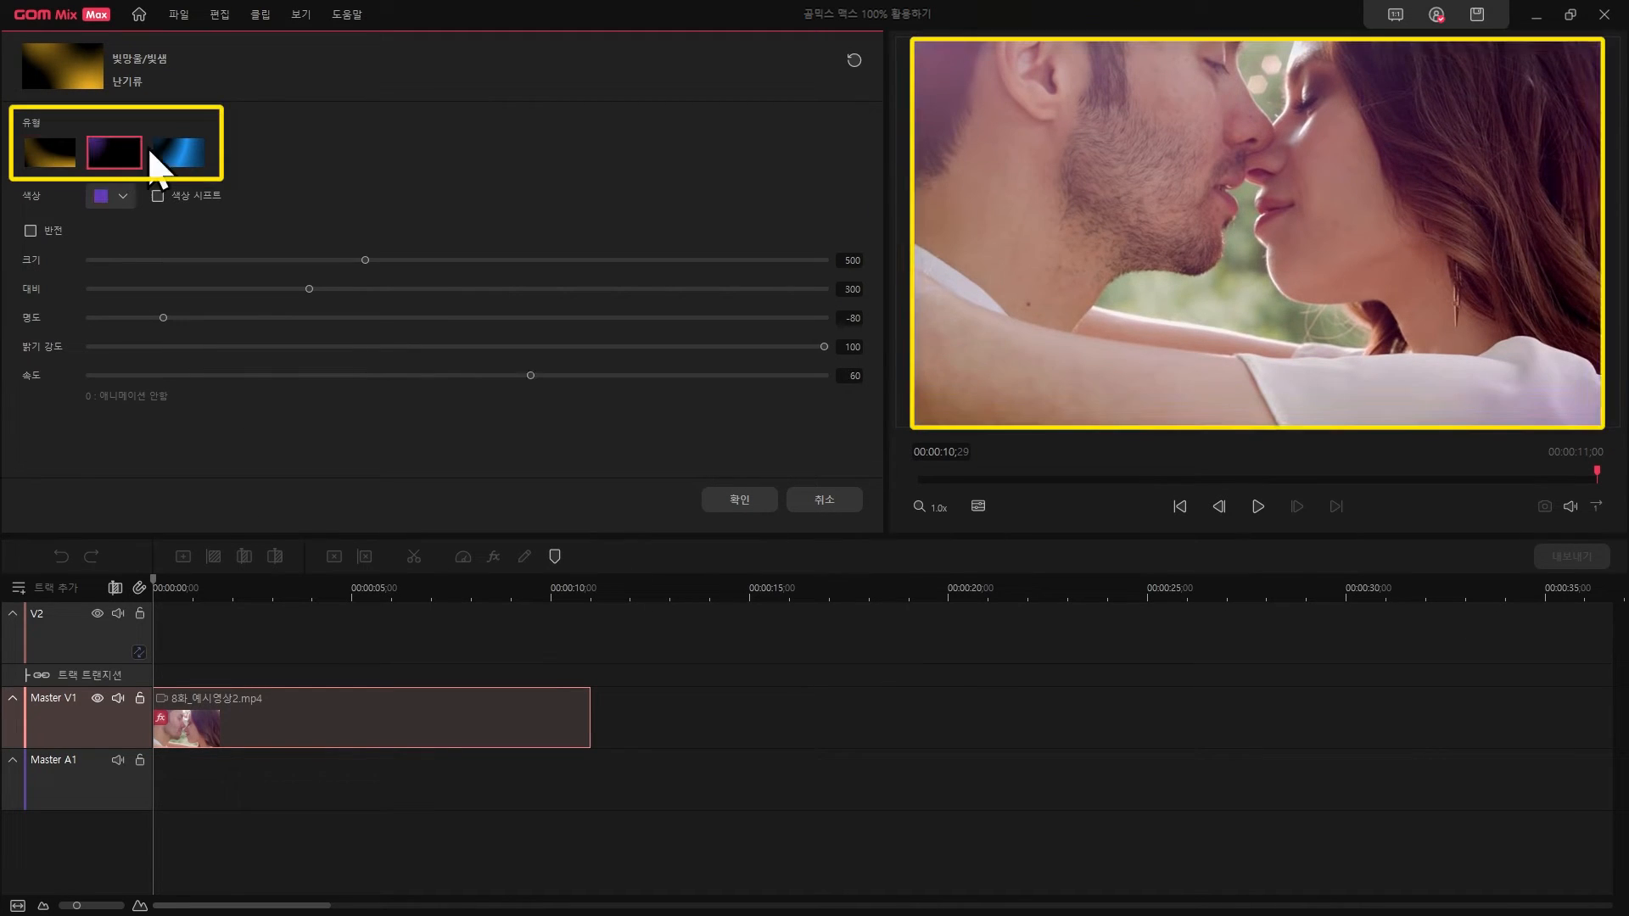
pyautogui.click(178, 153)
pyautogui.click(49, 155)
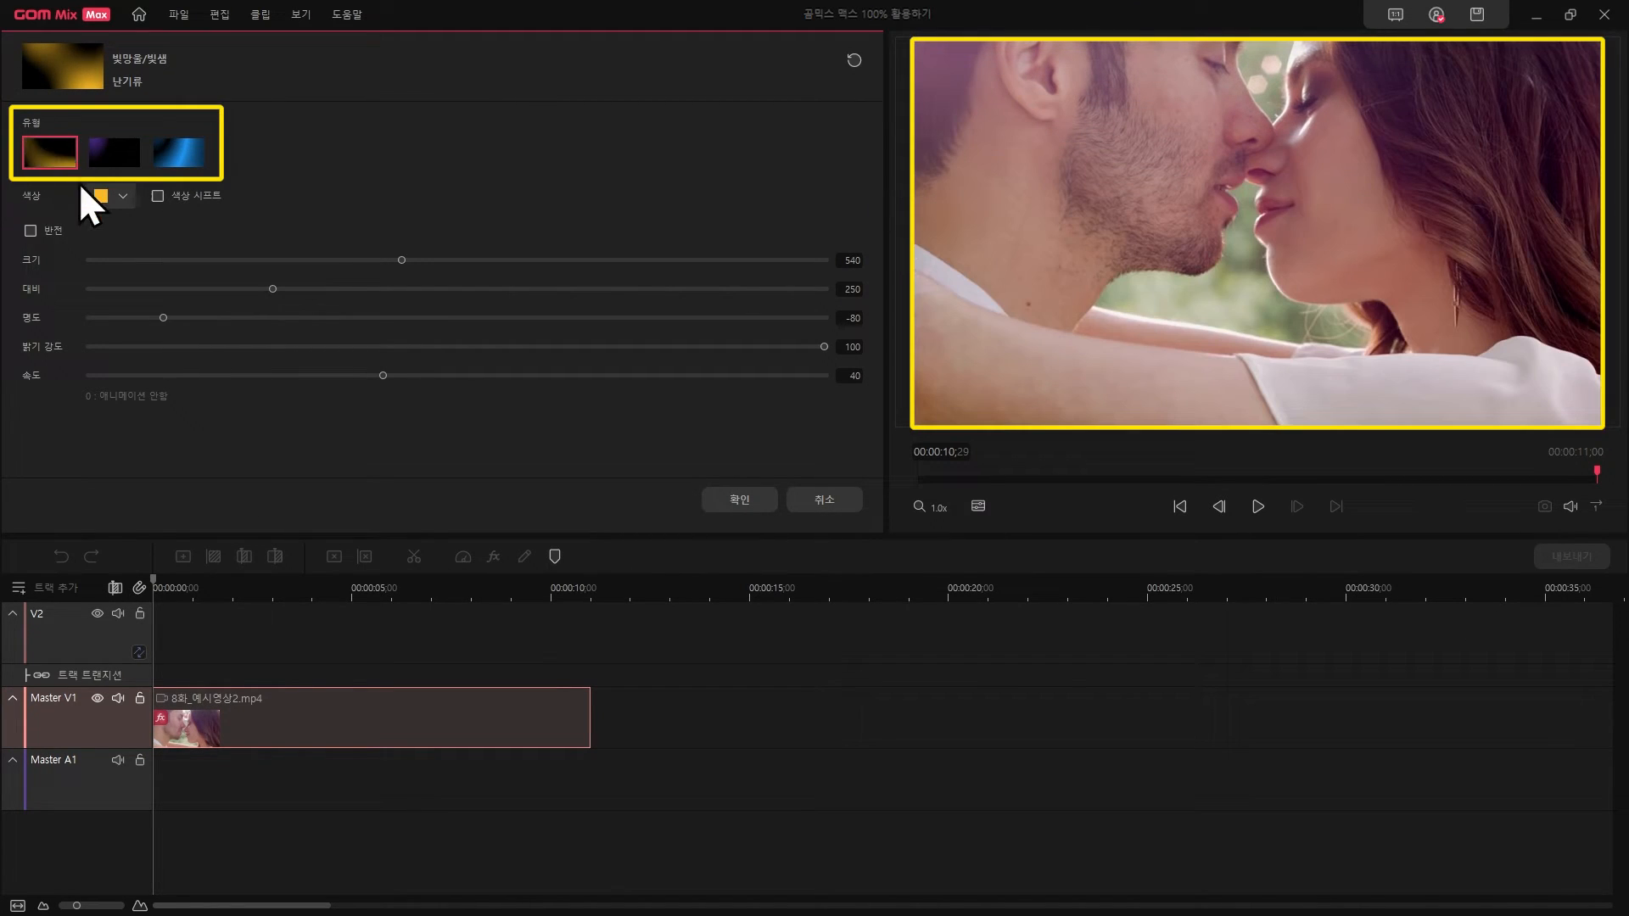
# Set the 난기류 overlay's colour to pale purple and its 밝기 강도 to 70, and play the preview.
pyautogui.click(109, 202)
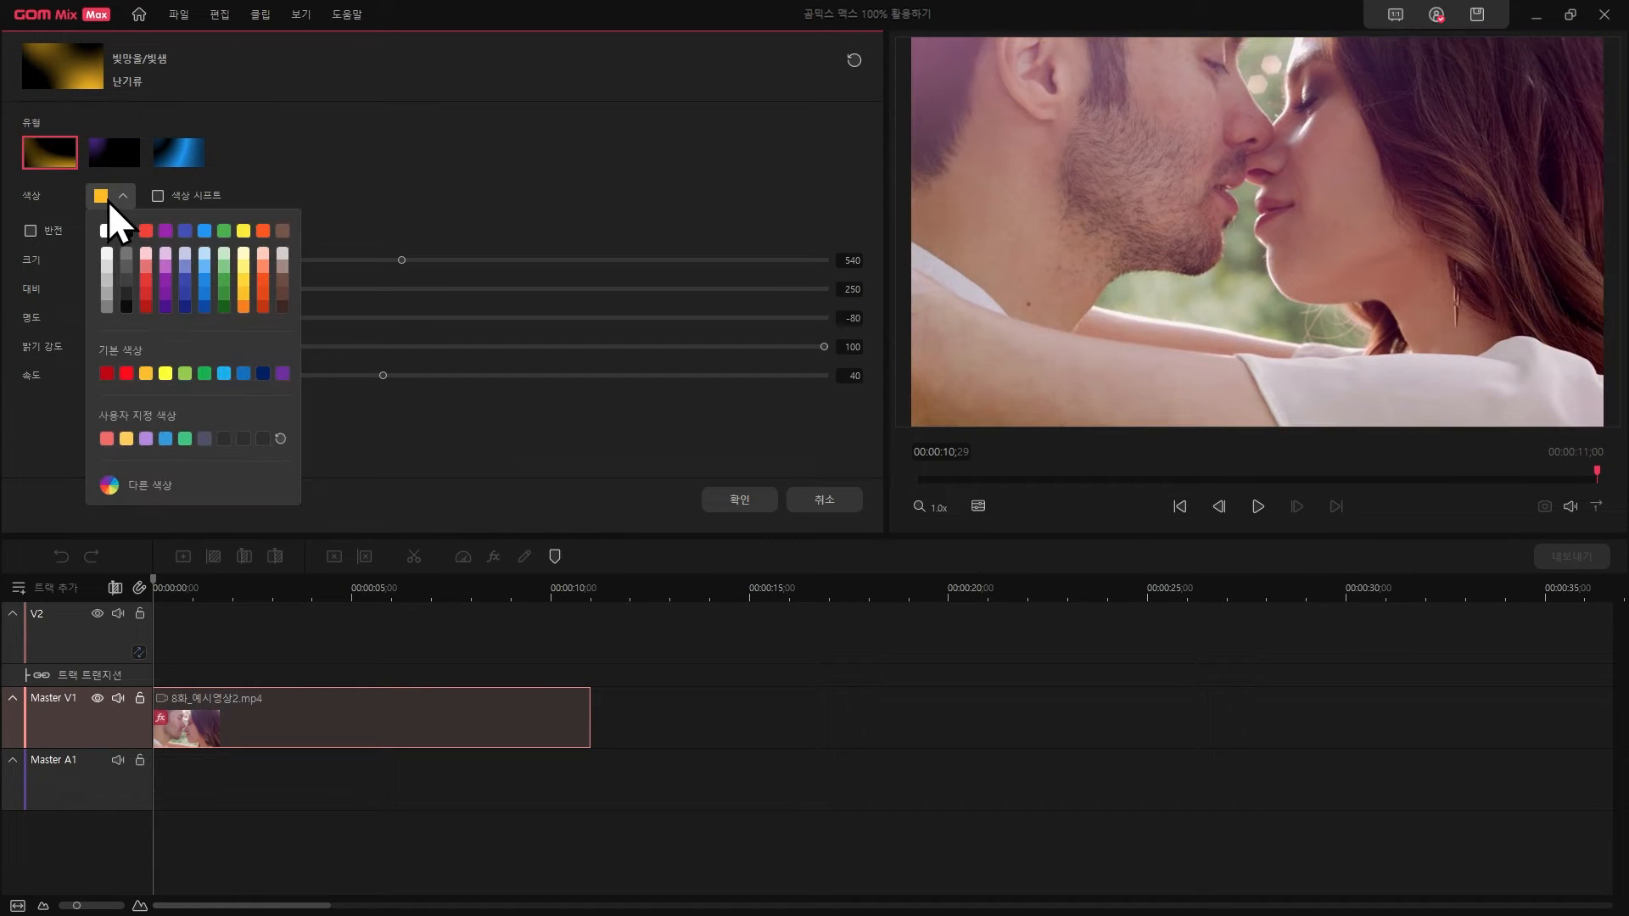
pyautogui.click(166, 252)
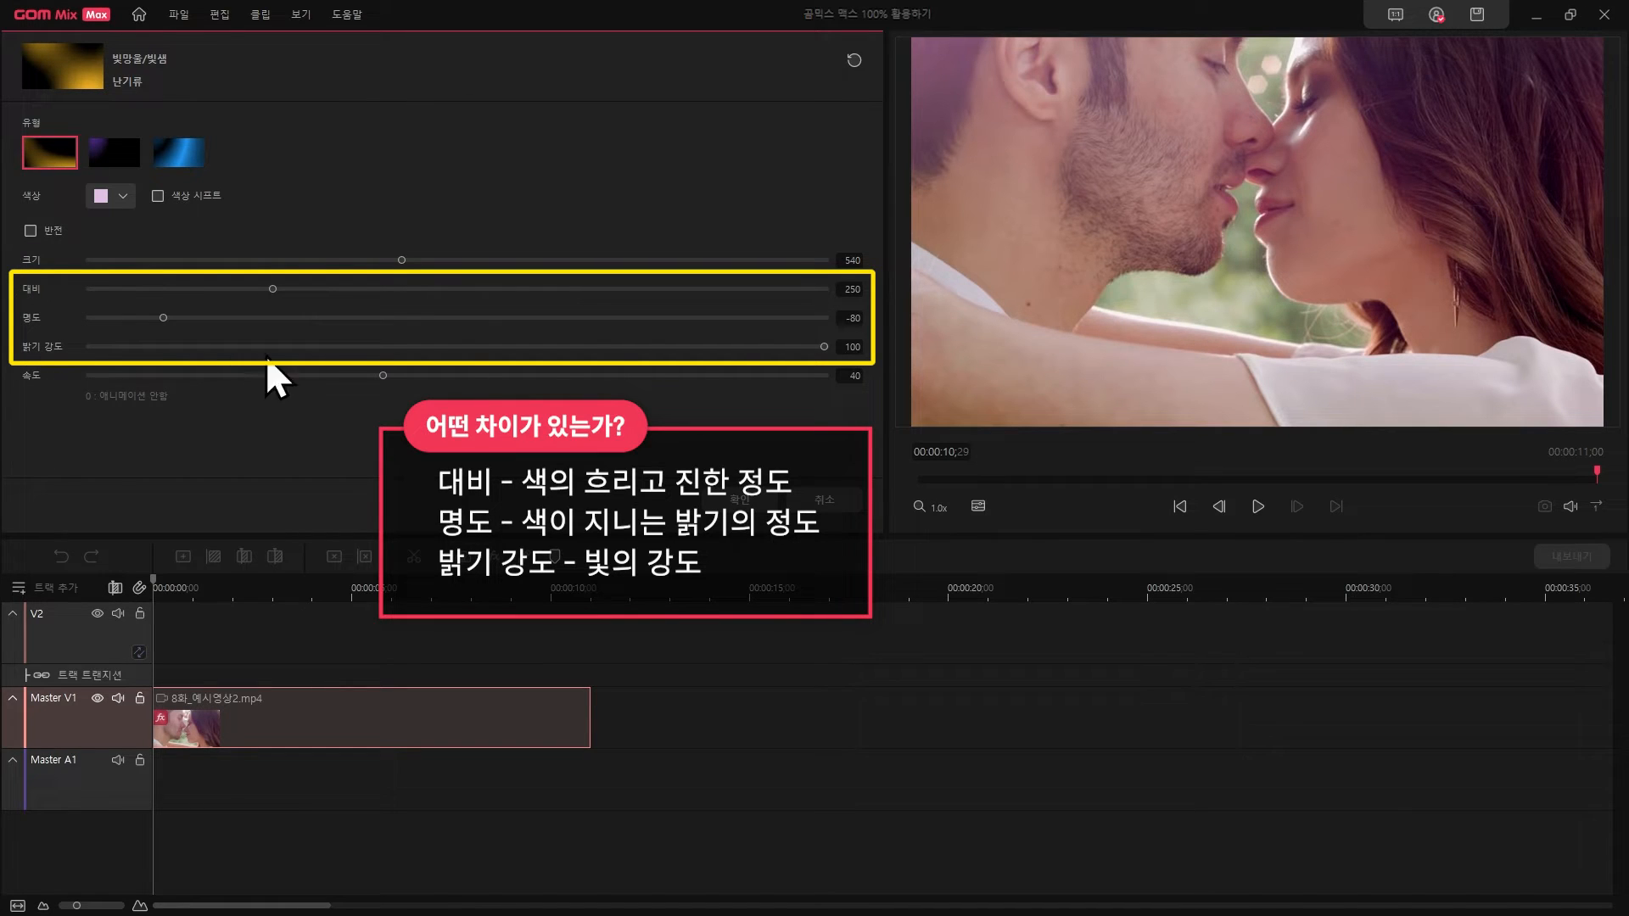
pyautogui.moveTo(825, 348); pyautogui.dragTo(644, 364)
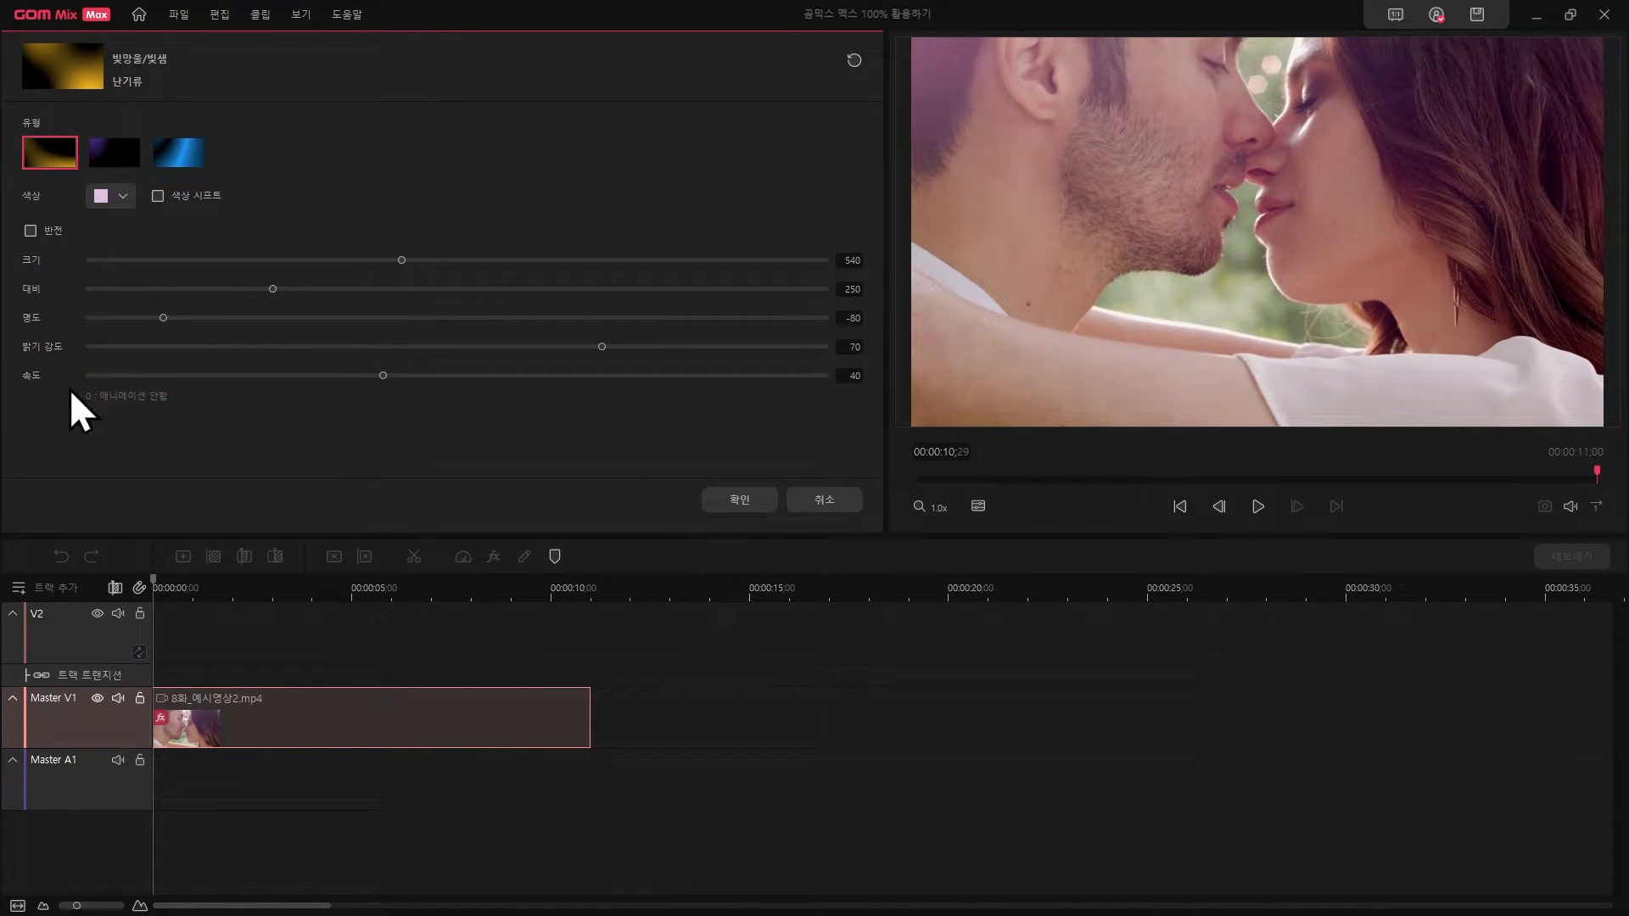
pyautogui.click(1258, 506)
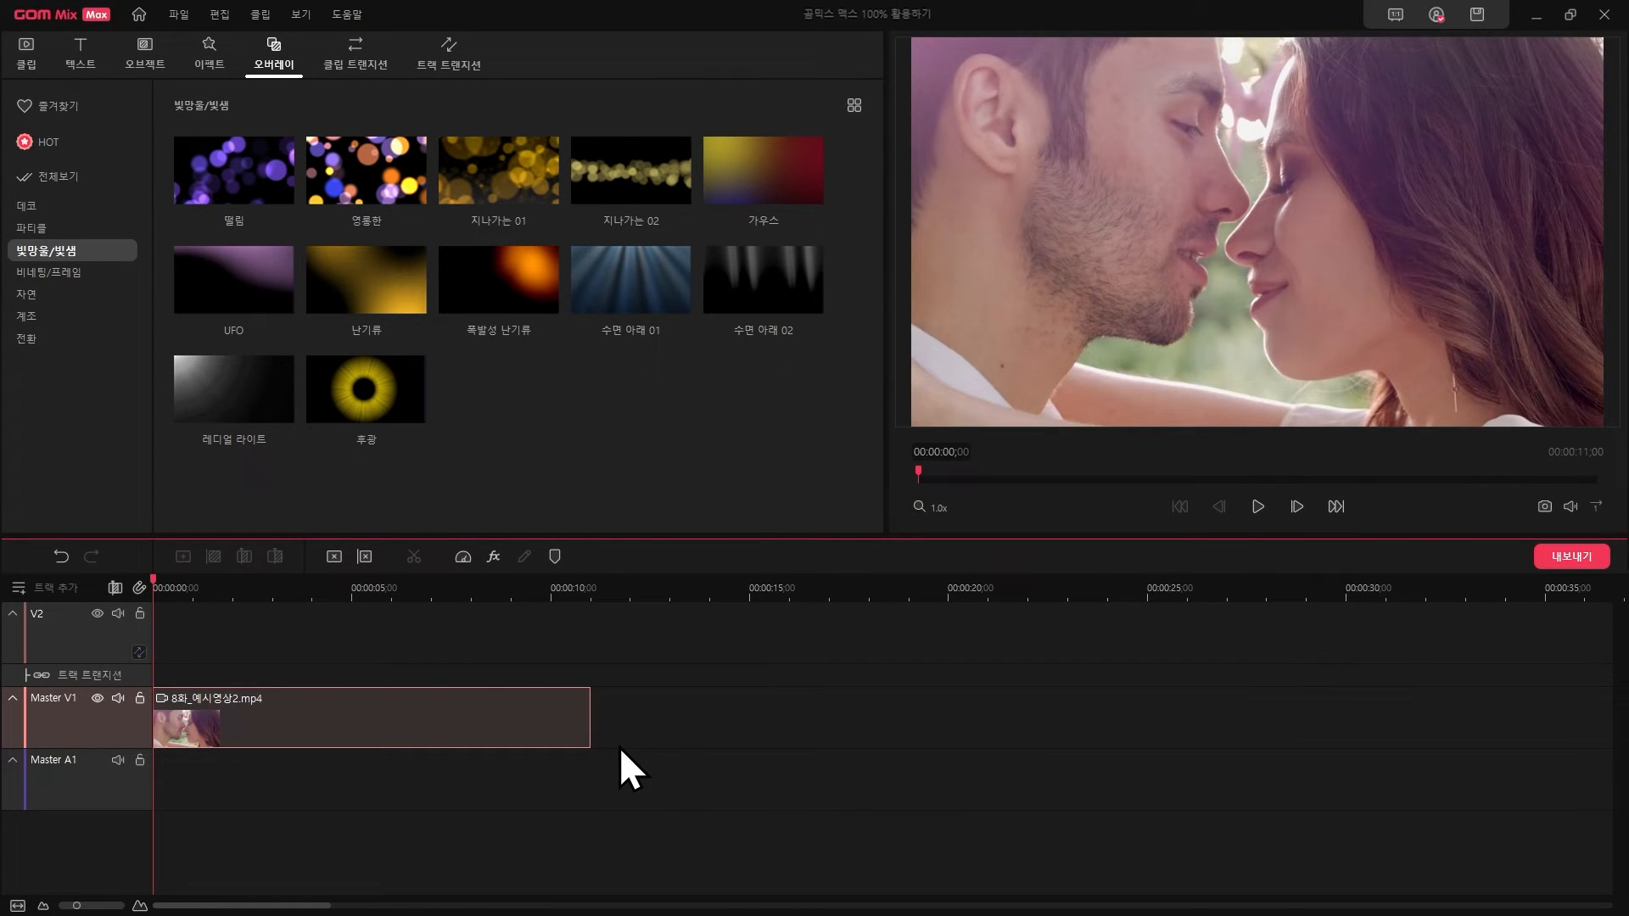
# Add the 레디얼 라이트 overlay to the clip and play the preview.
pyautogui.click(210, 416)
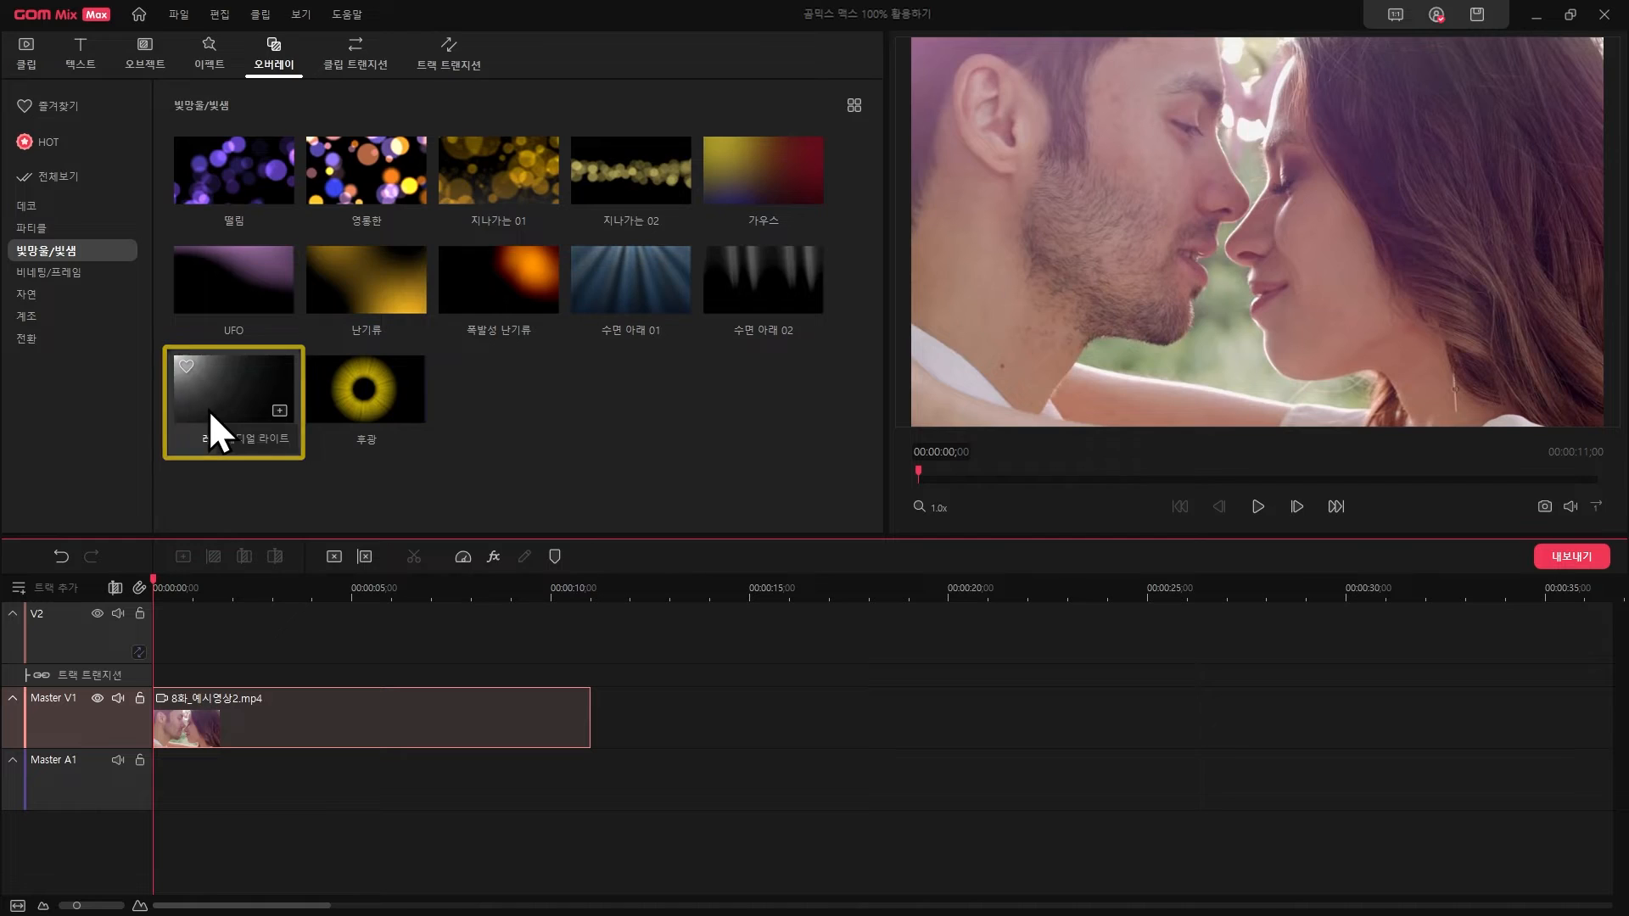
pyautogui.doubleClick(209, 410)
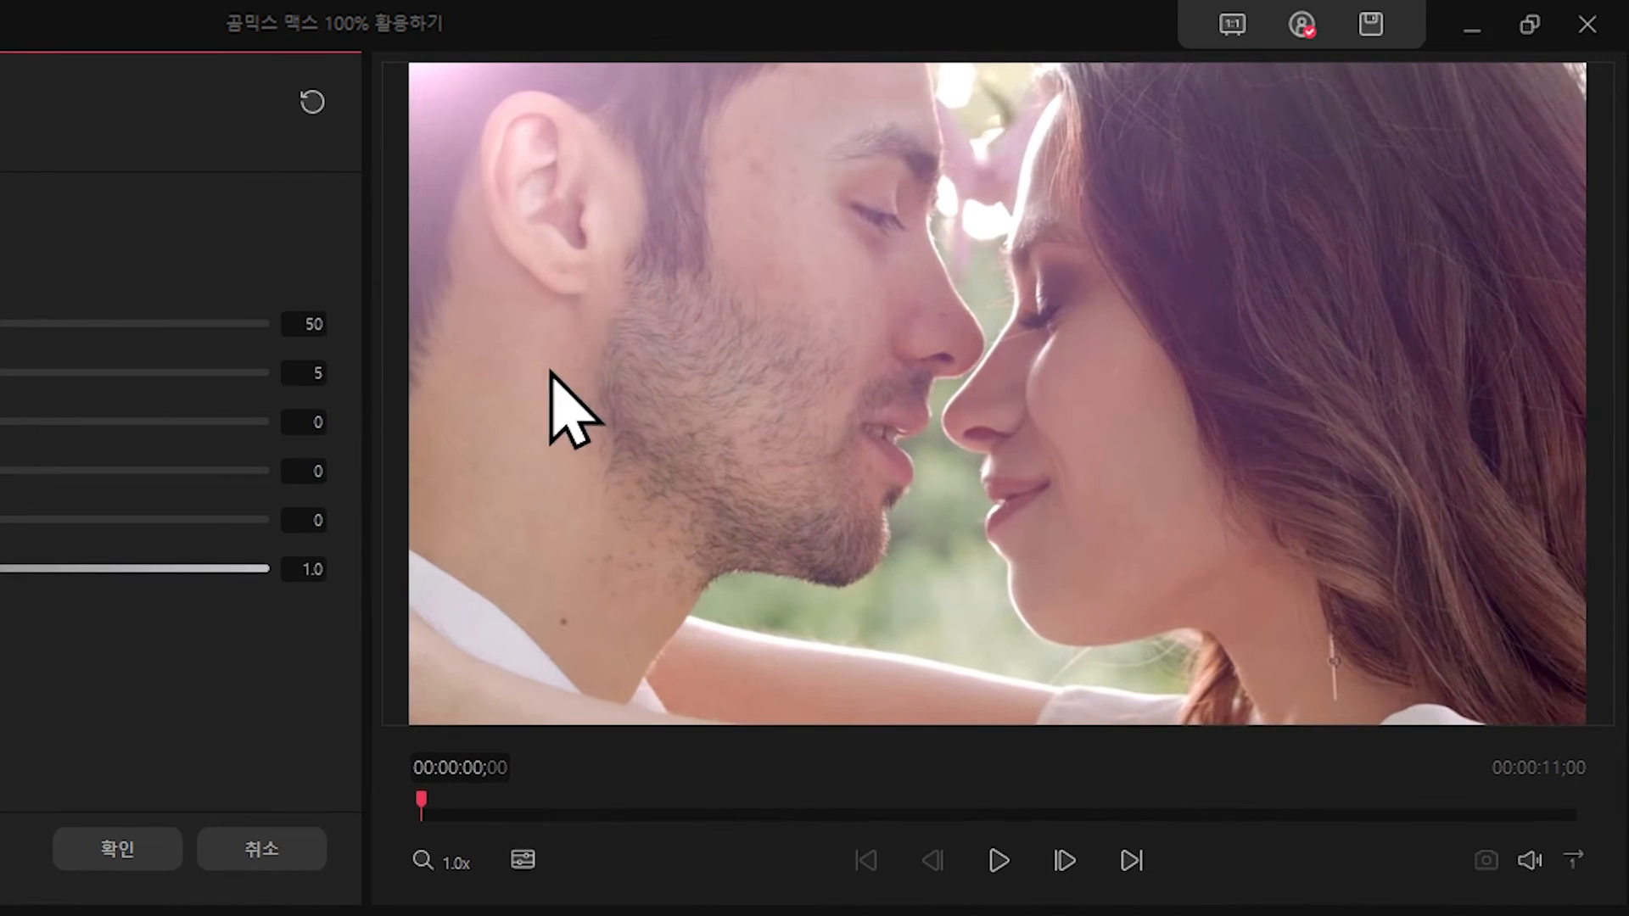
pyautogui.click(1007, 869)
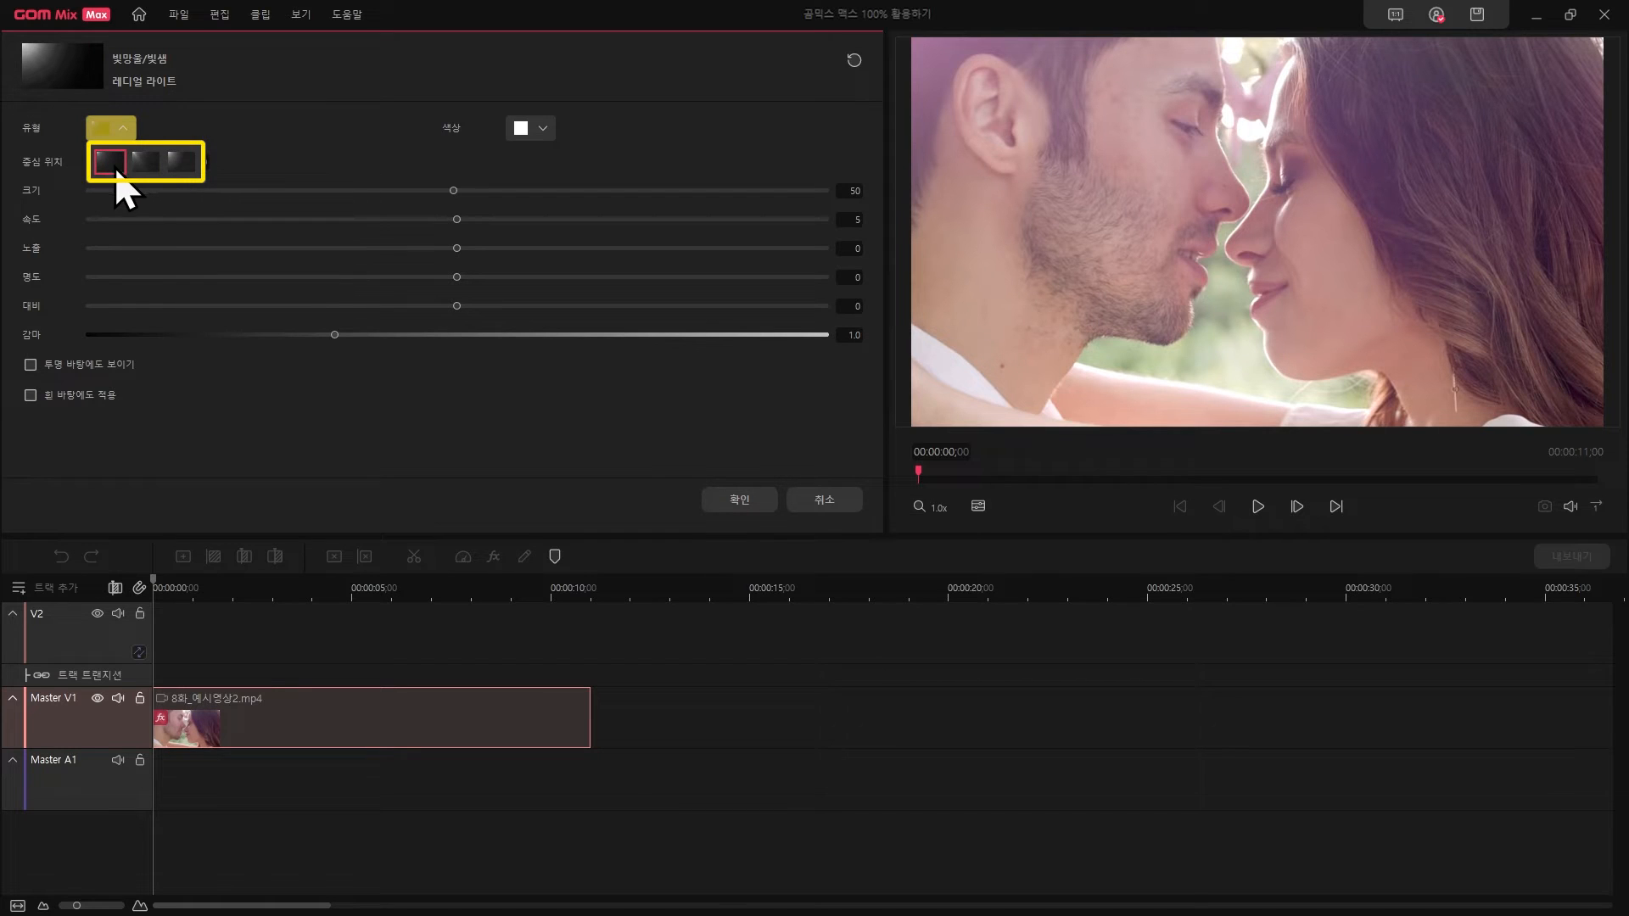
# Try black as the 레디얼 라이트 overlay's colour and restore it to white.
pyautogui.click(535, 129)
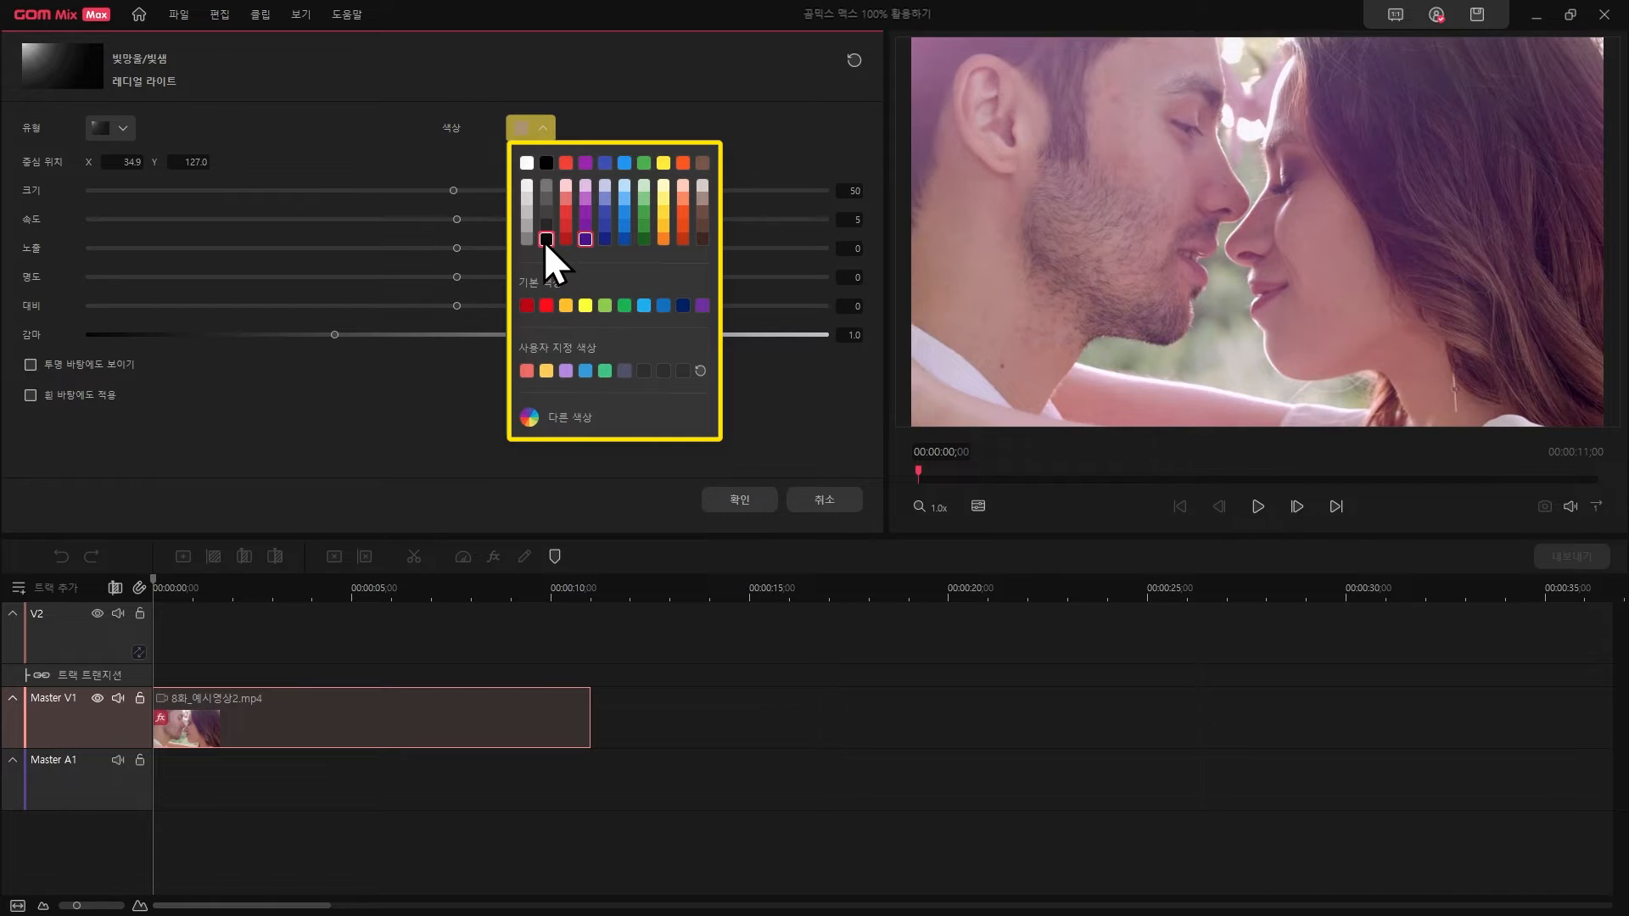
pyautogui.click(546, 241)
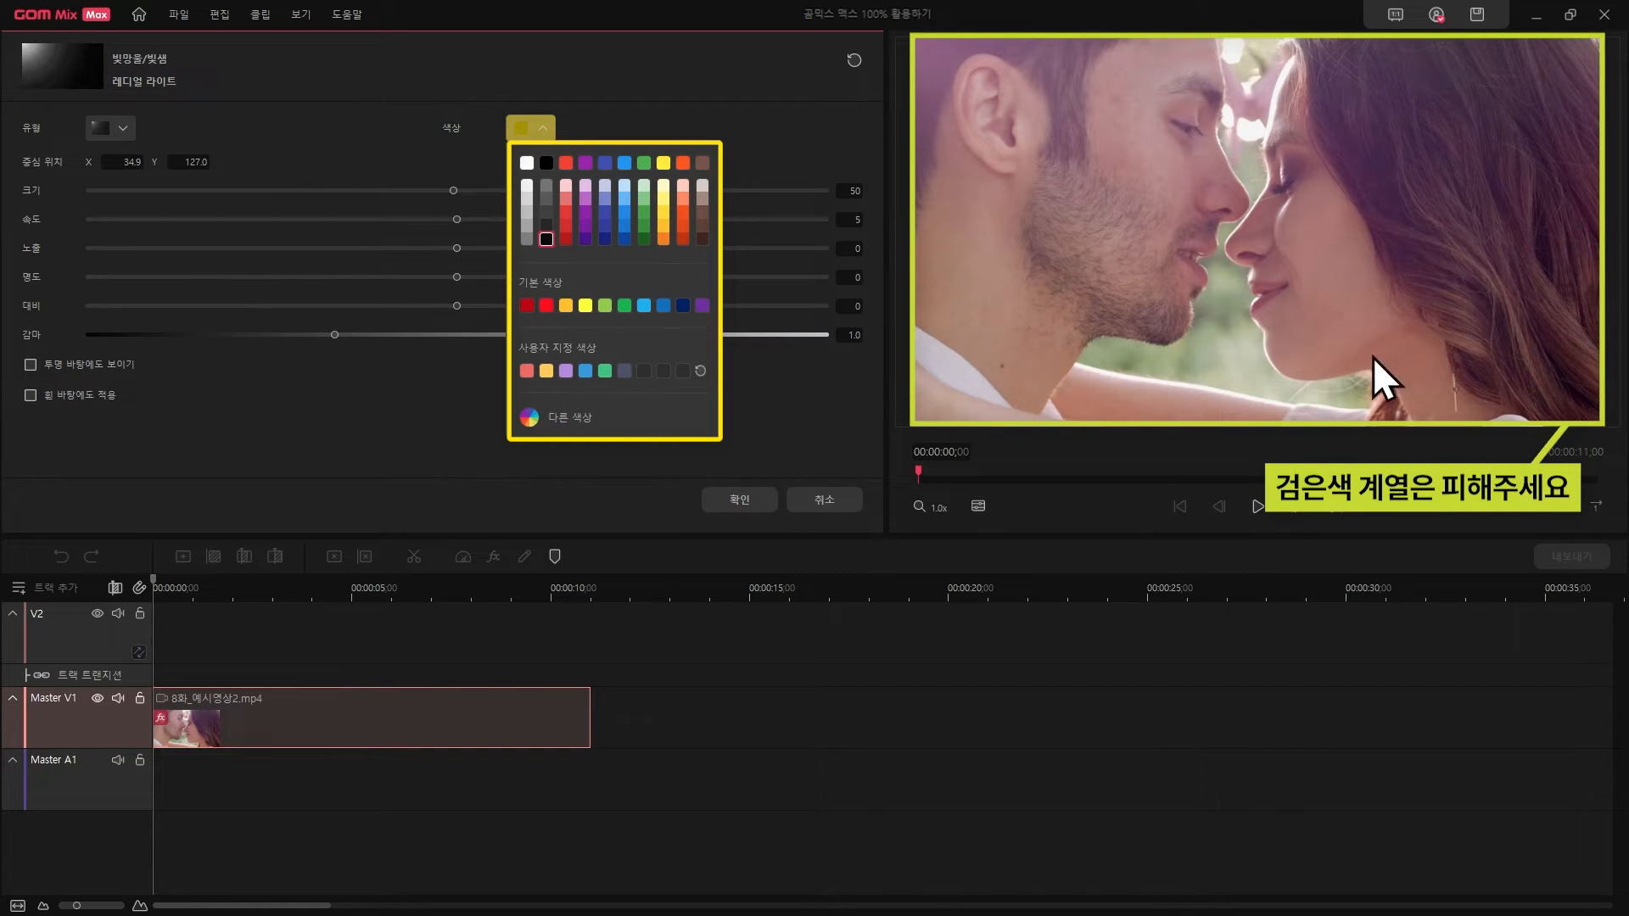
pyautogui.click(524, 186)
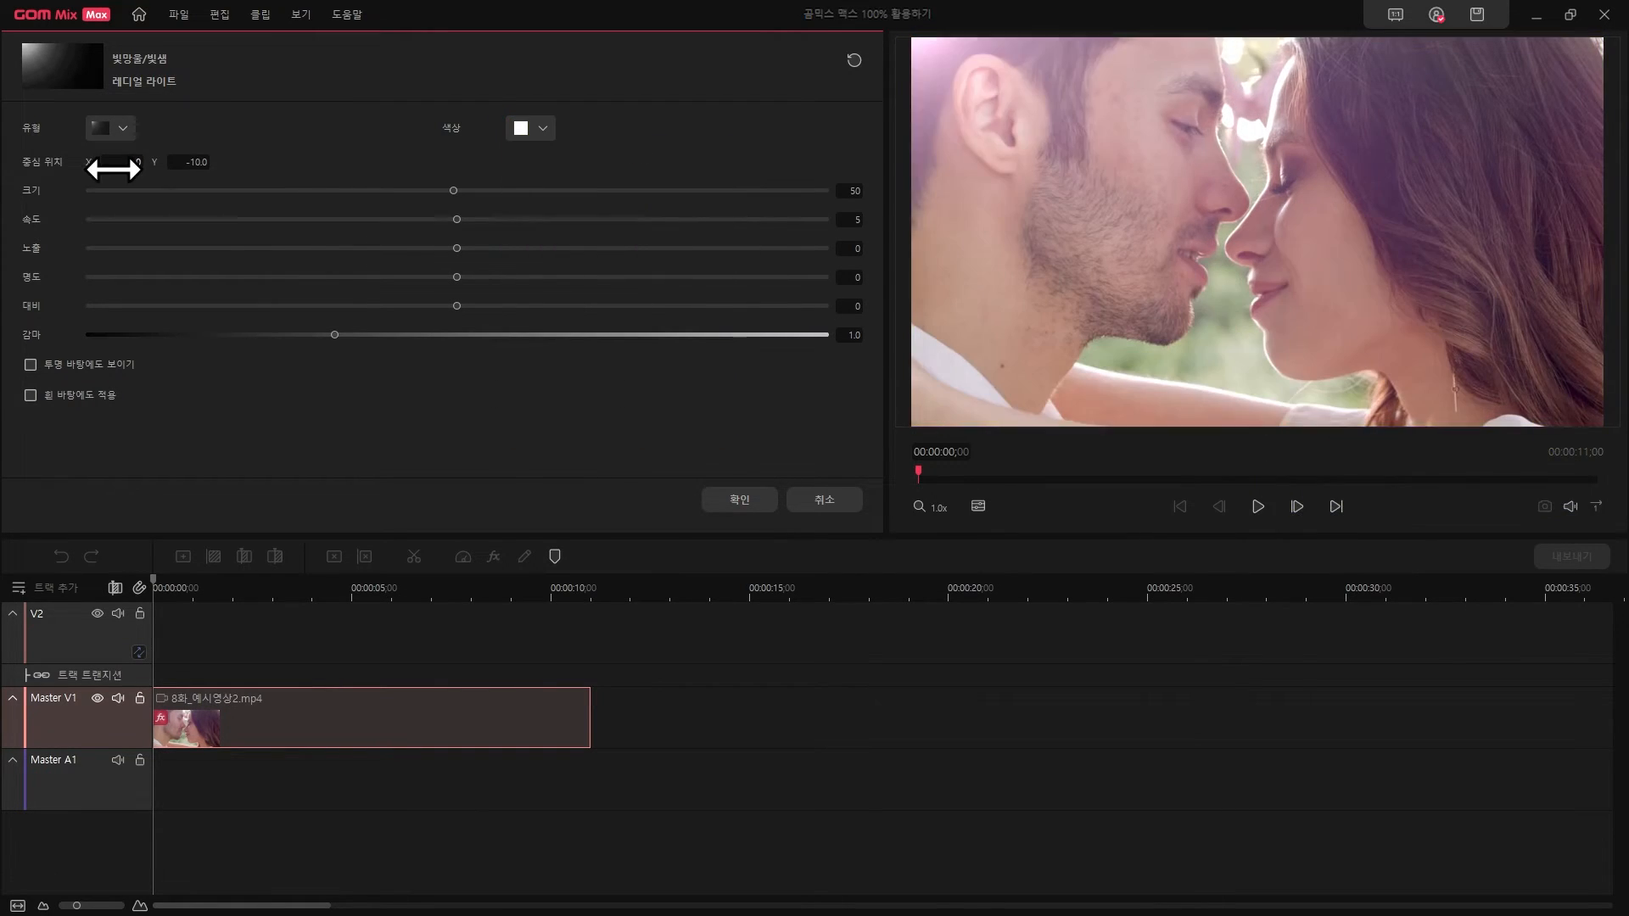
# Move the 레디얼 라이트 overlay's centre to X 42.0, Y 45.0, and from there to X 48.9, Y -27.0.
pyautogui.moveTo(115, 167); pyautogui.dragTo(272, 164)
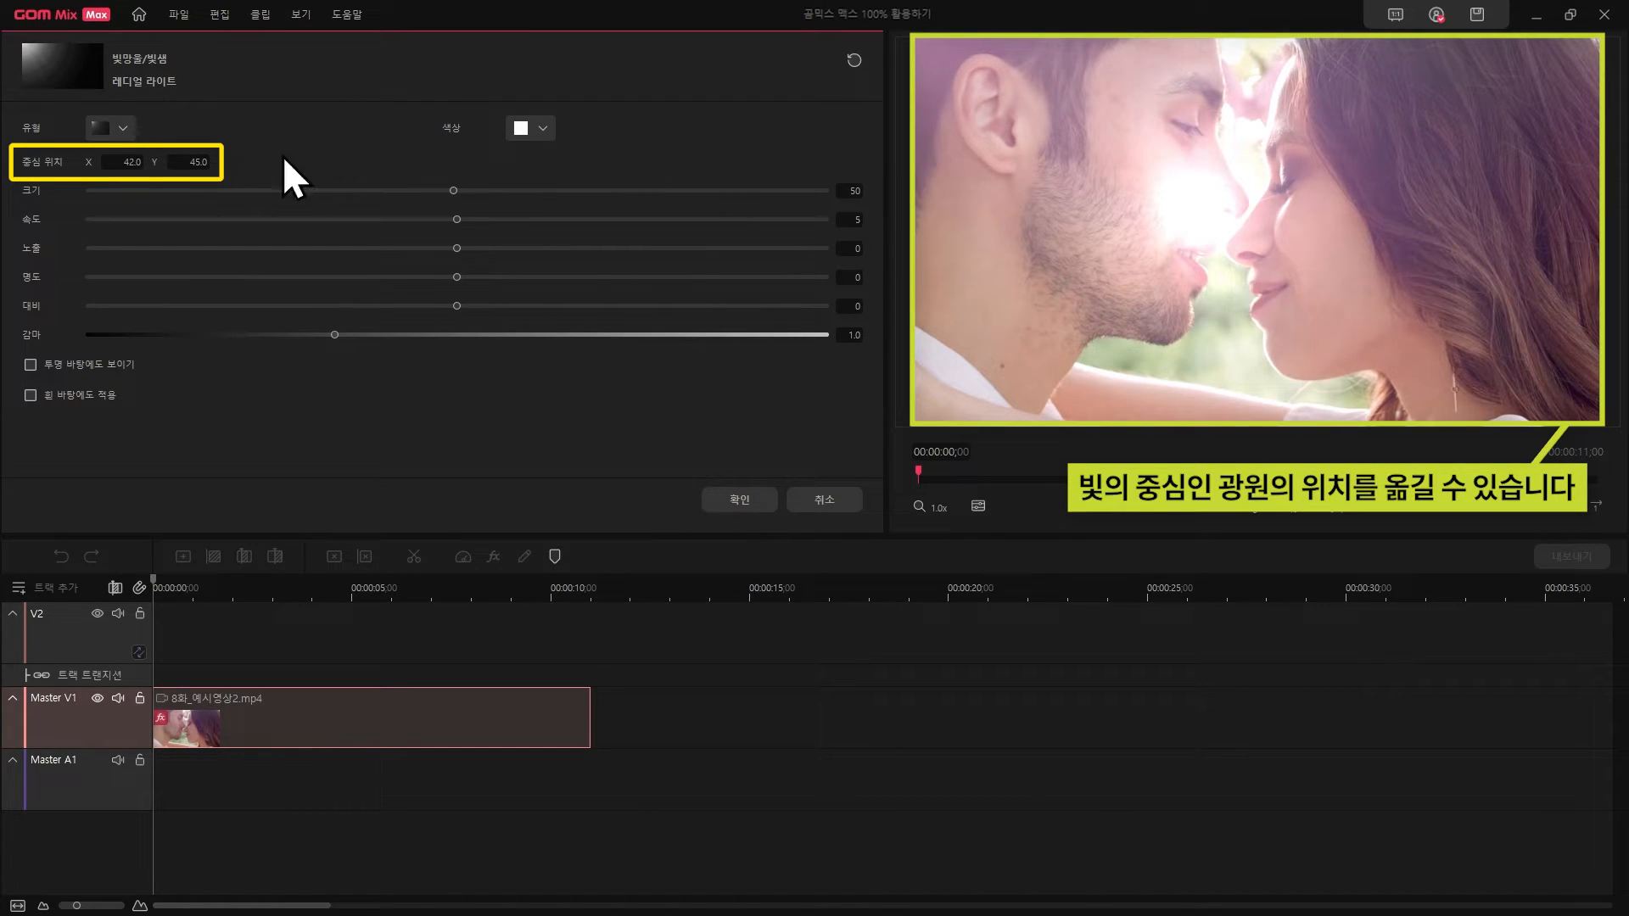
pyautogui.moveTo(127, 163)
pyautogui.mouseDown()
pyautogui.moveTo(195, 165)
pyautogui.moveTo(141, 182)
pyautogui.mouseUp()
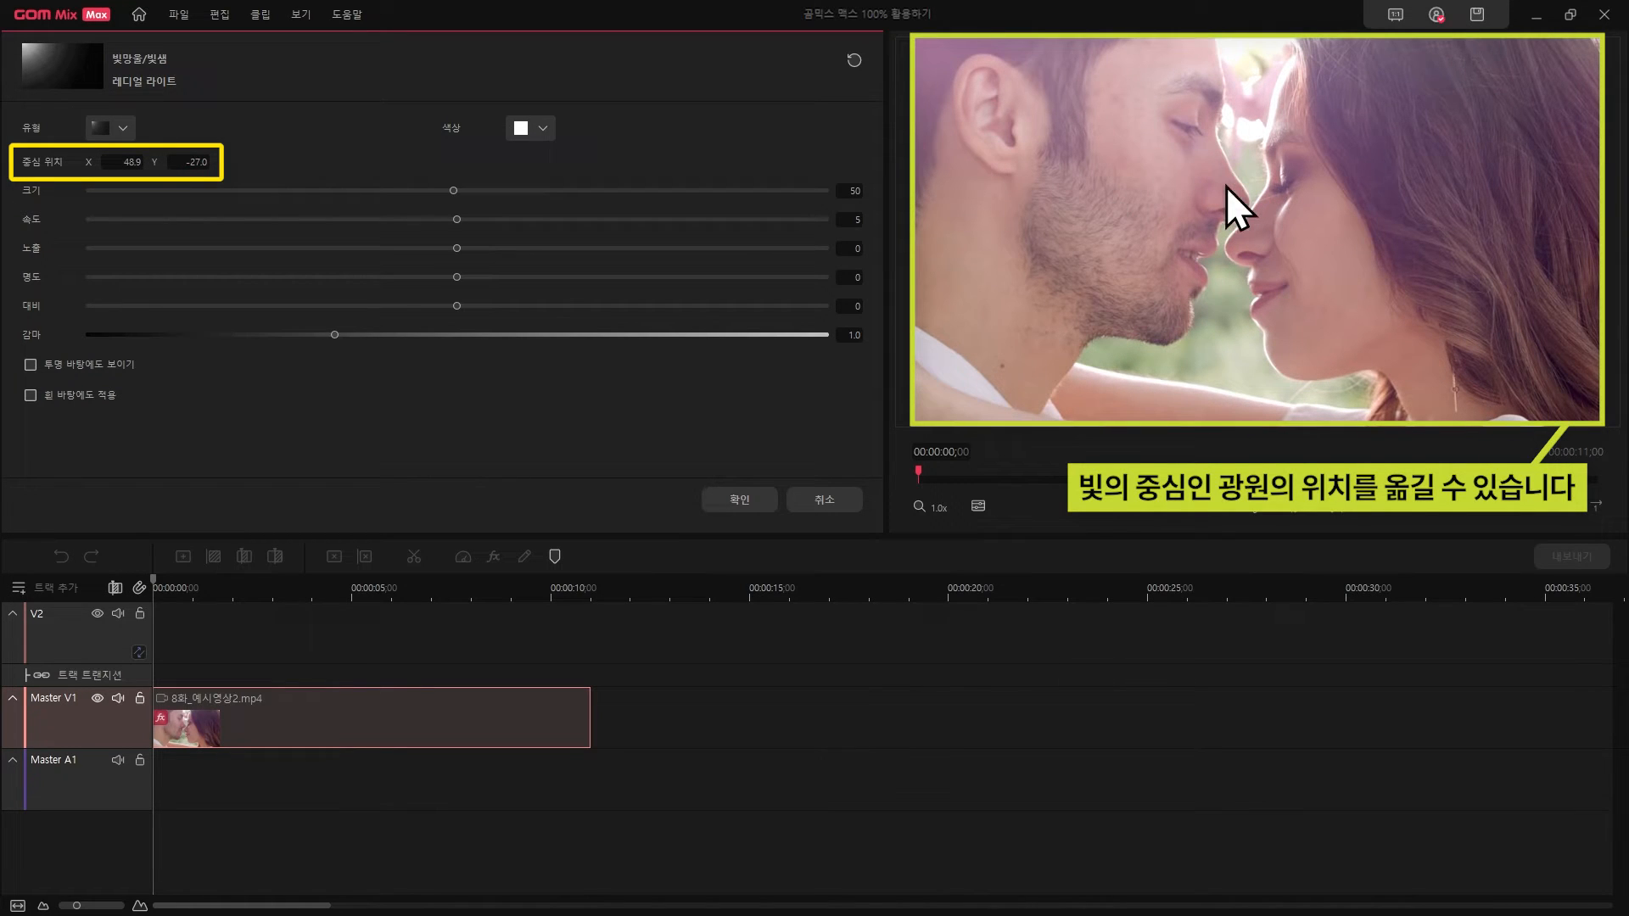
# Move the 레디얼 라이트 overlay's centre to Y 127.0 and from there to Y 44.0, and reduce its 크기 to 37.
pyautogui.moveTo(197, 162); pyautogui.dragTo(330, 163)
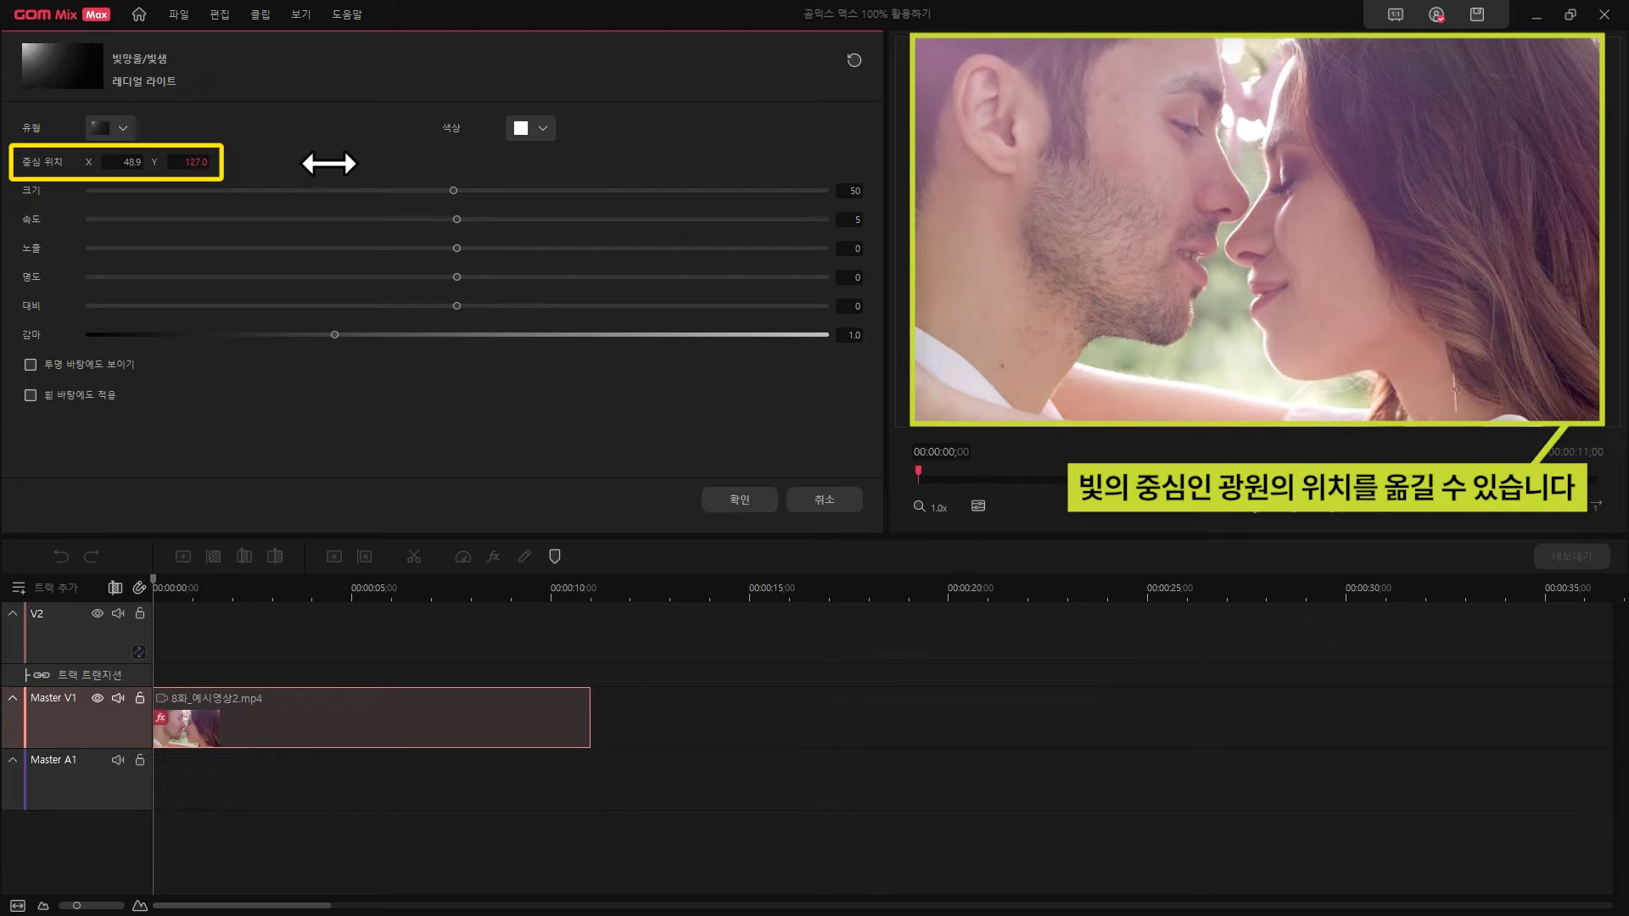
pyautogui.moveTo(127, 159); pyautogui.dragTo(109, 167)
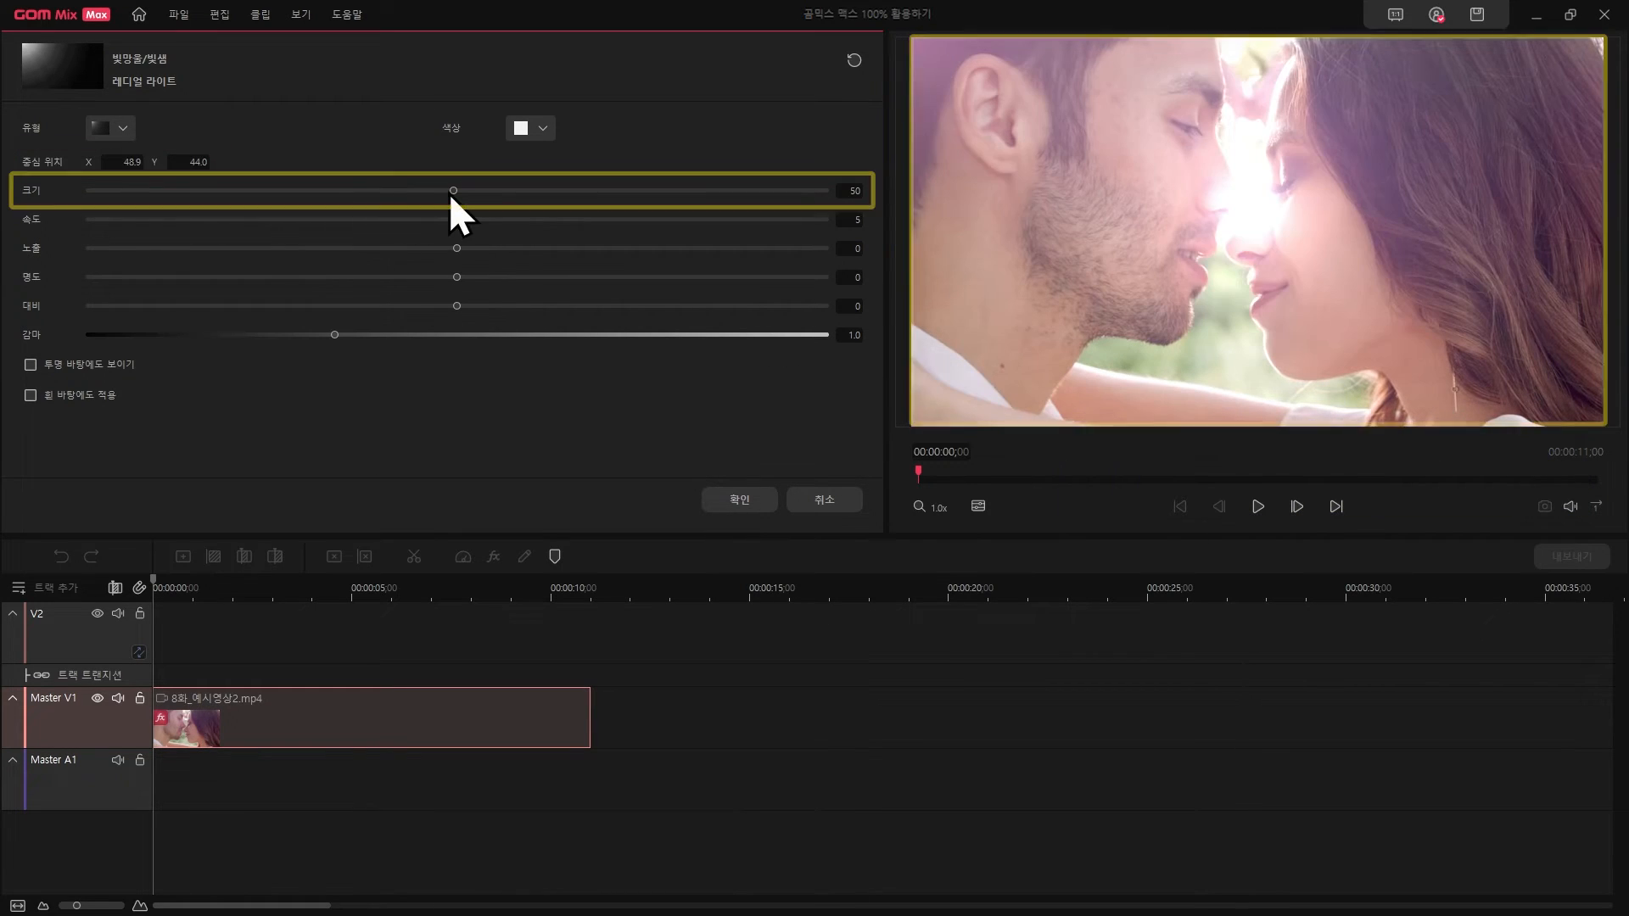
pyautogui.moveTo(451, 191); pyautogui.dragTo(357, 282)
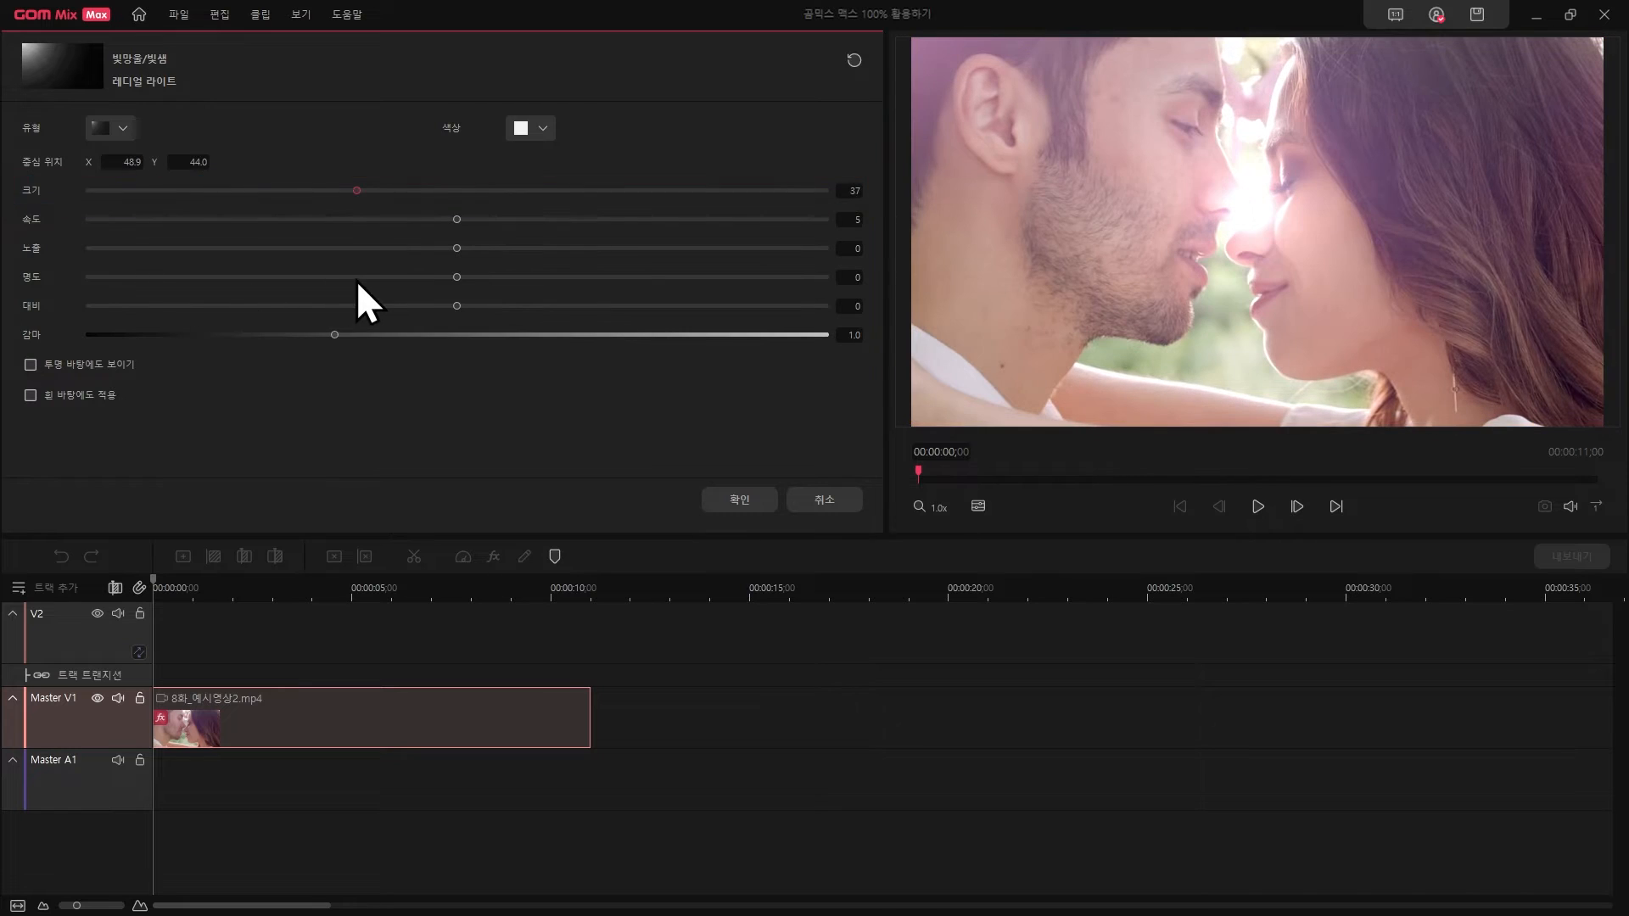
# Set the 레디얼 라이트 overlay's 속도 to 0 and try a higher 노출.
pyautogui.moveTo(461, 219); pyautogui.dragTo(445, 221)
pyautogui.moveTo(144, 228); pyautogui.dragTo(99, 236)
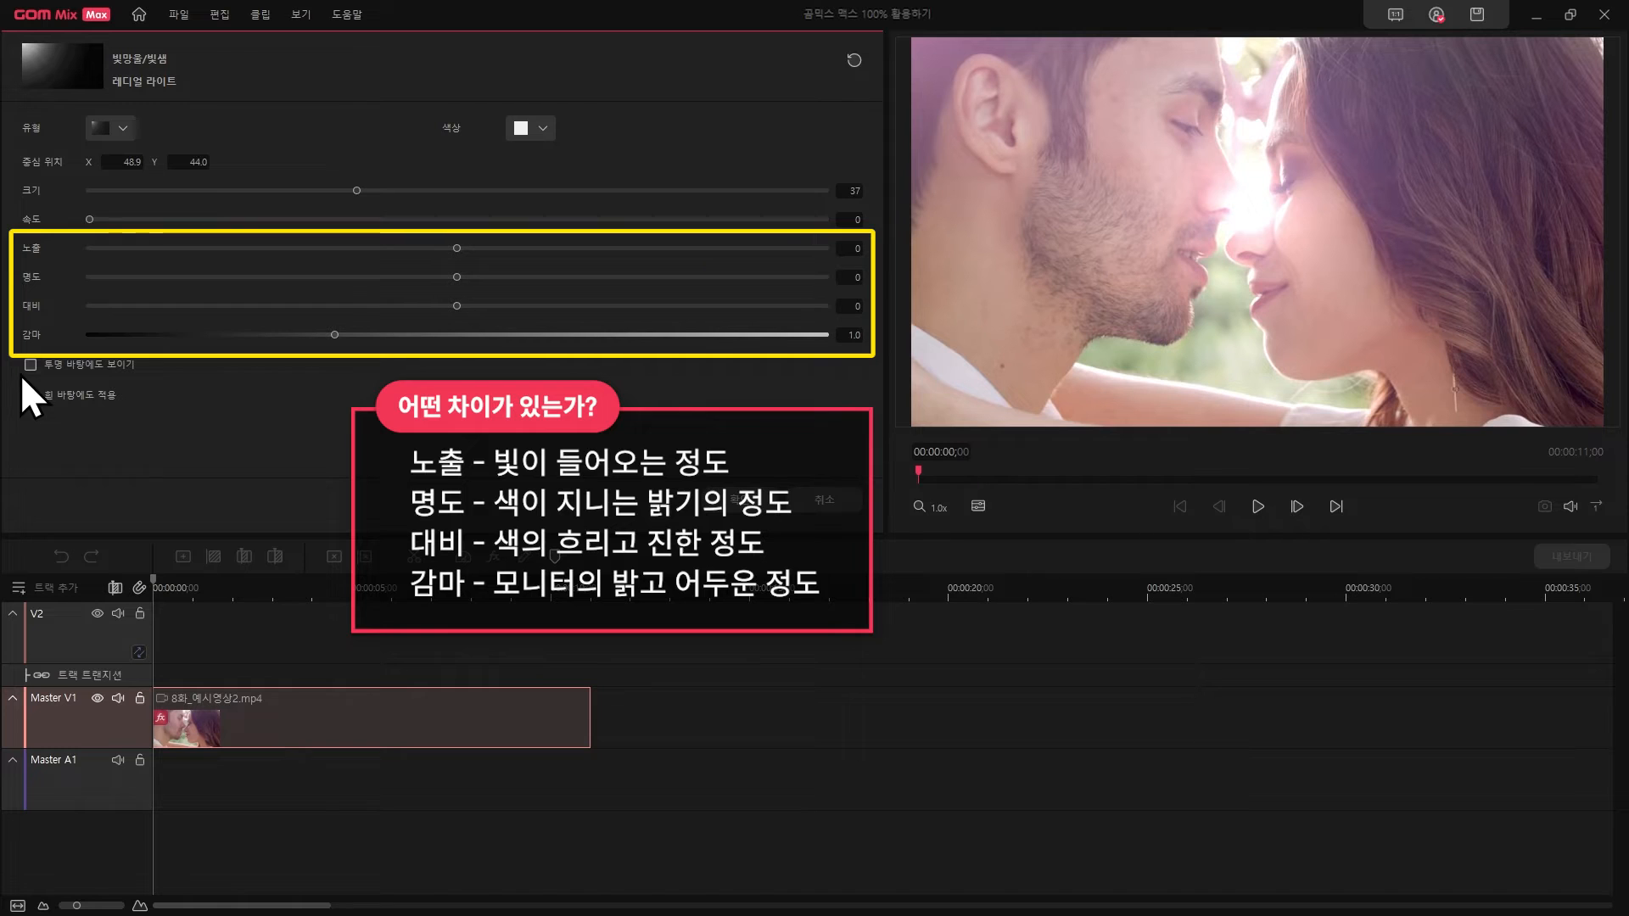
pyautogui.moveTo(460, 252); pyautogui.dragTo(579, 274)
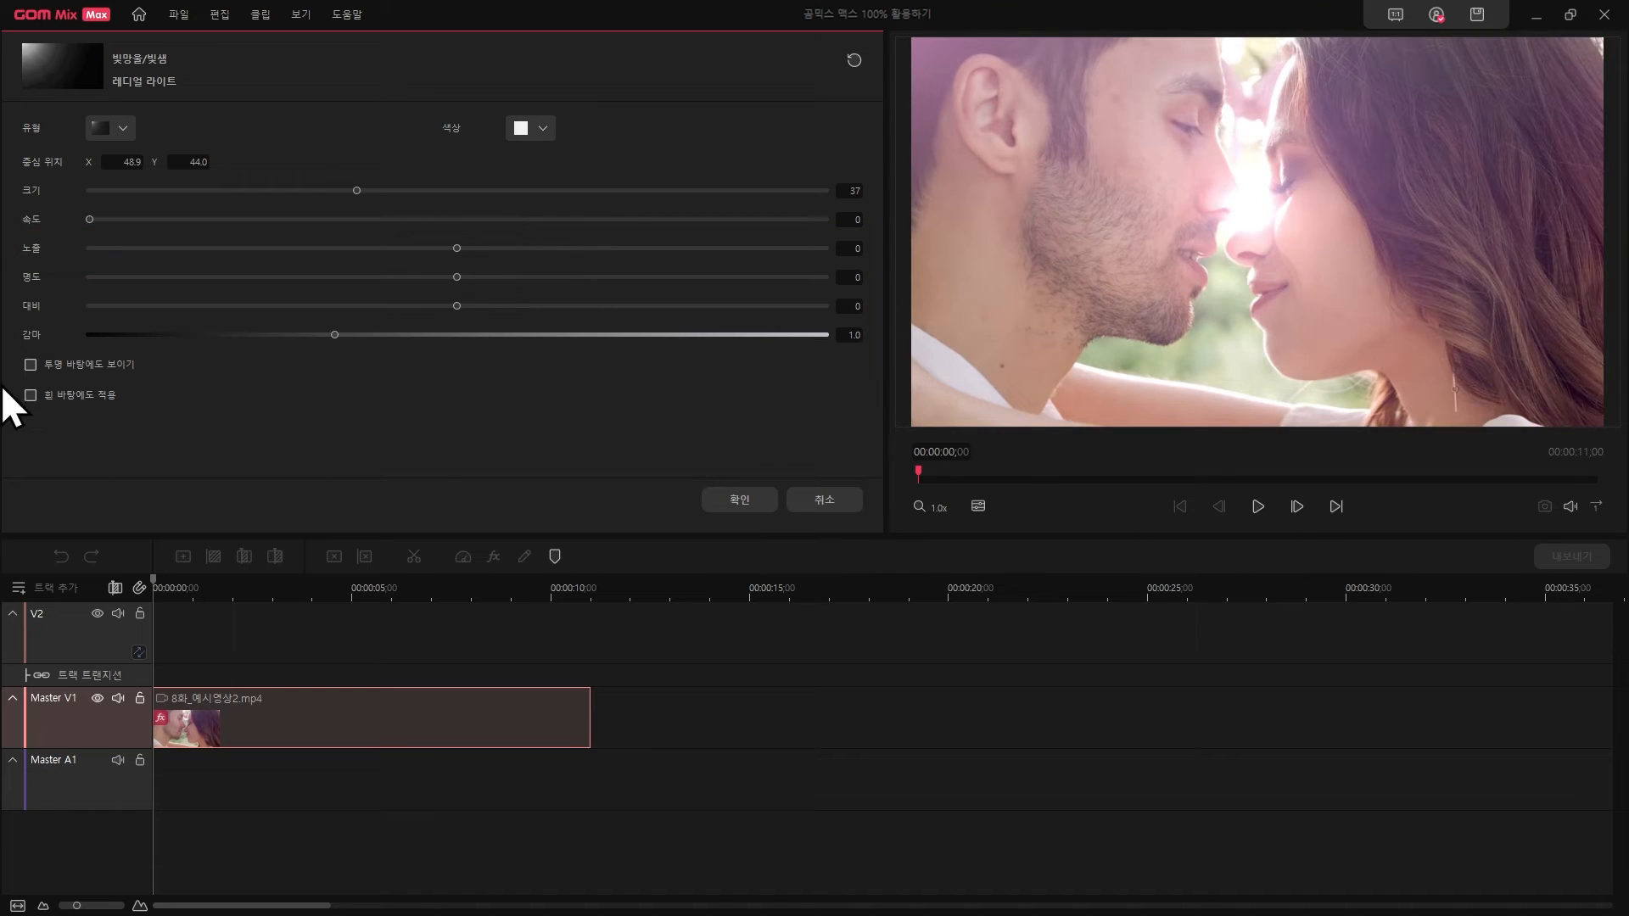
# Set the 레디얼 라이트 overlay's centre Y to 131.0, 크기 to 55 and 노출 to 13, and play the preview.
pyautogui.moveTo(189, 163); pyautogui.dragTo(276, 170)
pyautogui.moveTo(370, 191); pyautogui.dragTo(490, 191)
pyautogui.moveTo(467, 258); pyautogui.dragTo(501, 280)
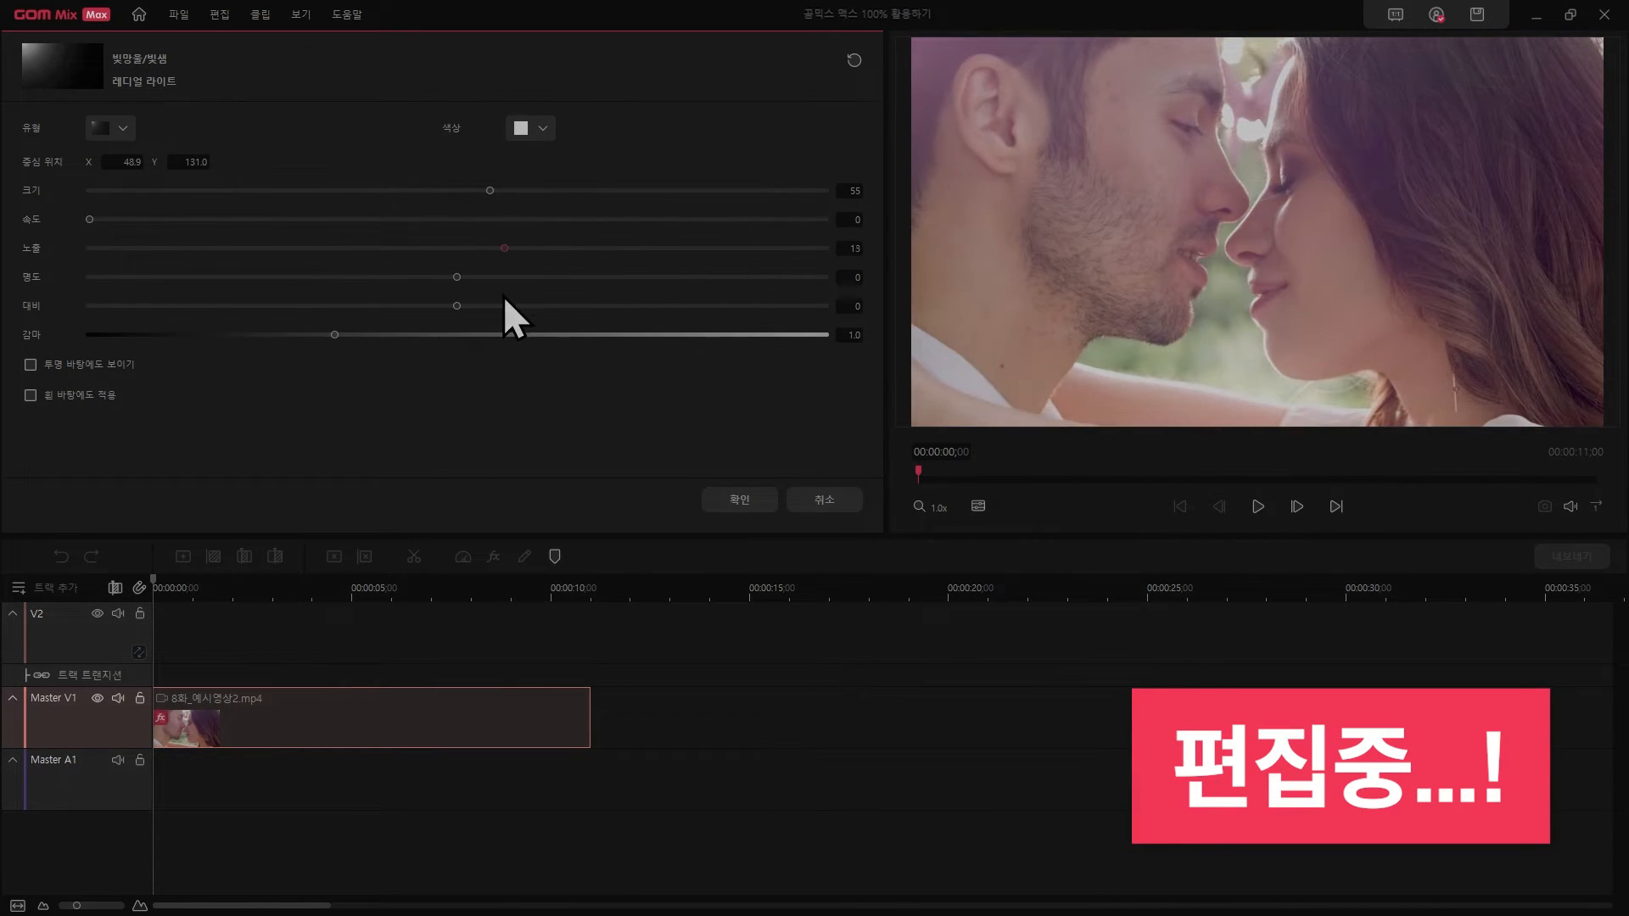
pyautogui.click(1258, 506)
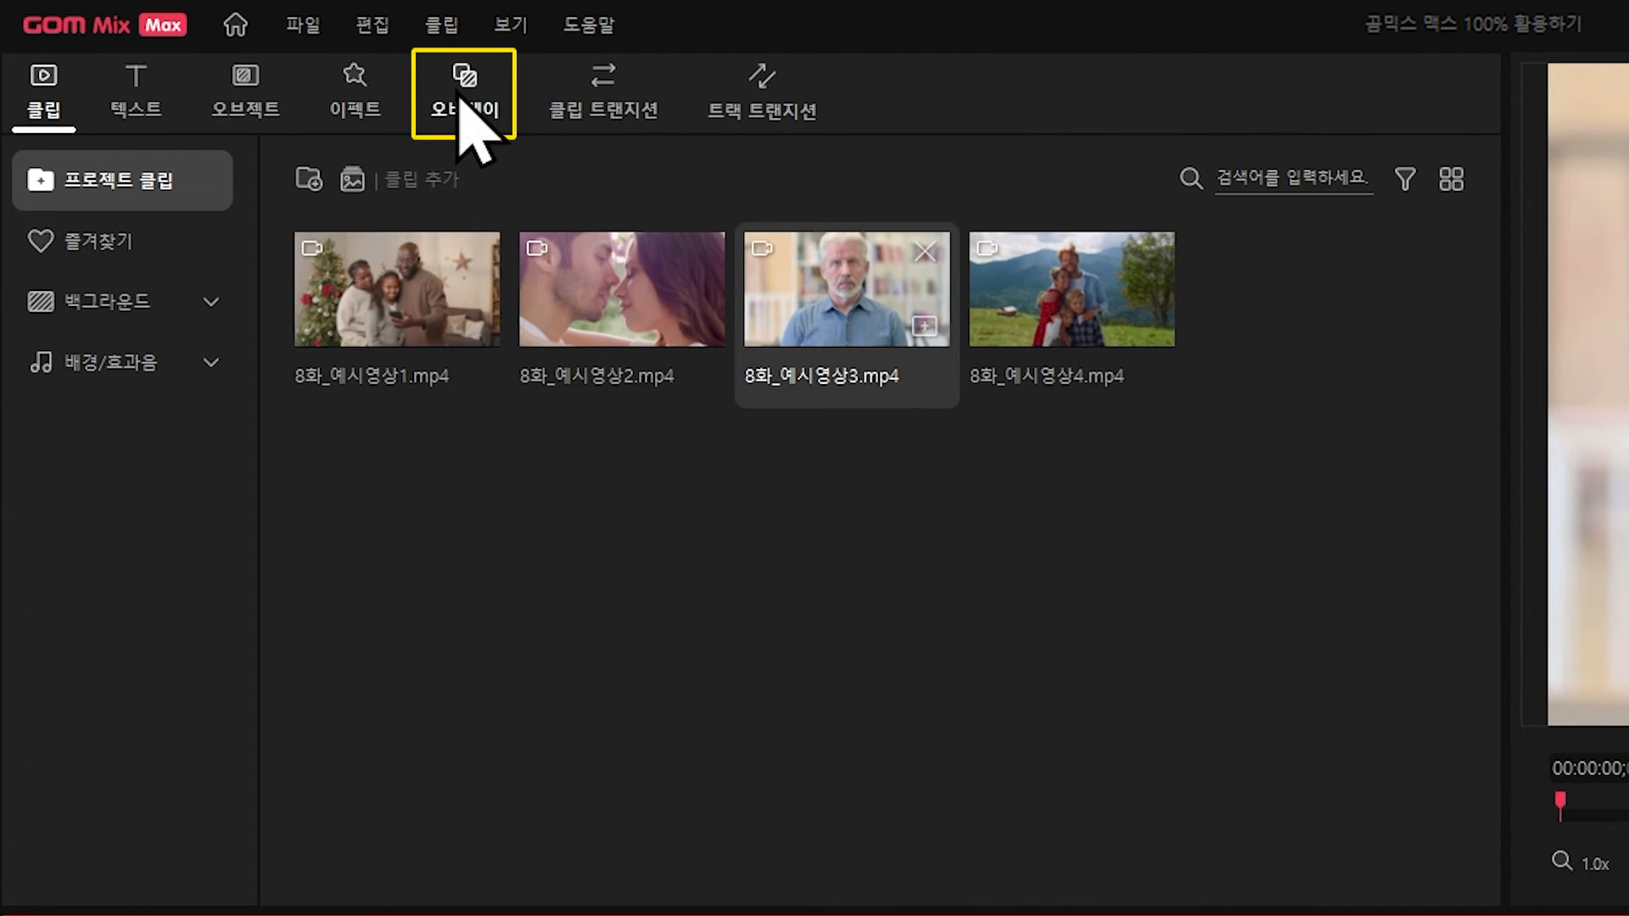
# Add the 화염 overlay from the 자연 category to the 8화_예시영상3.mp4 clip and play the preview.
pyautogui.click(460, 100)
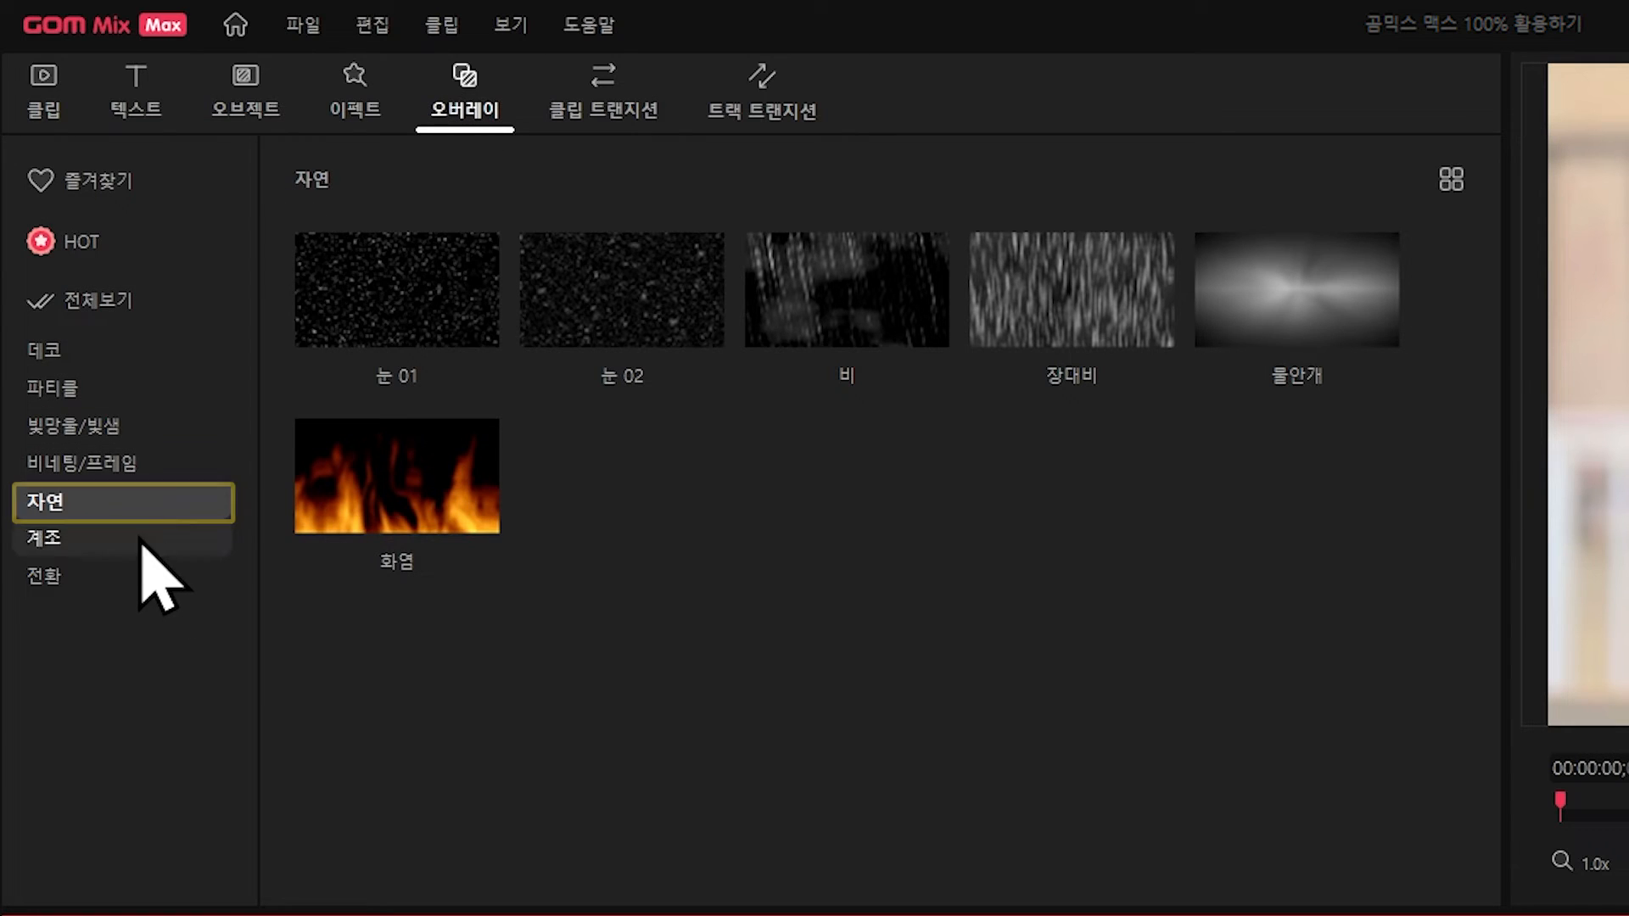
pyautogui.click(354, 547)
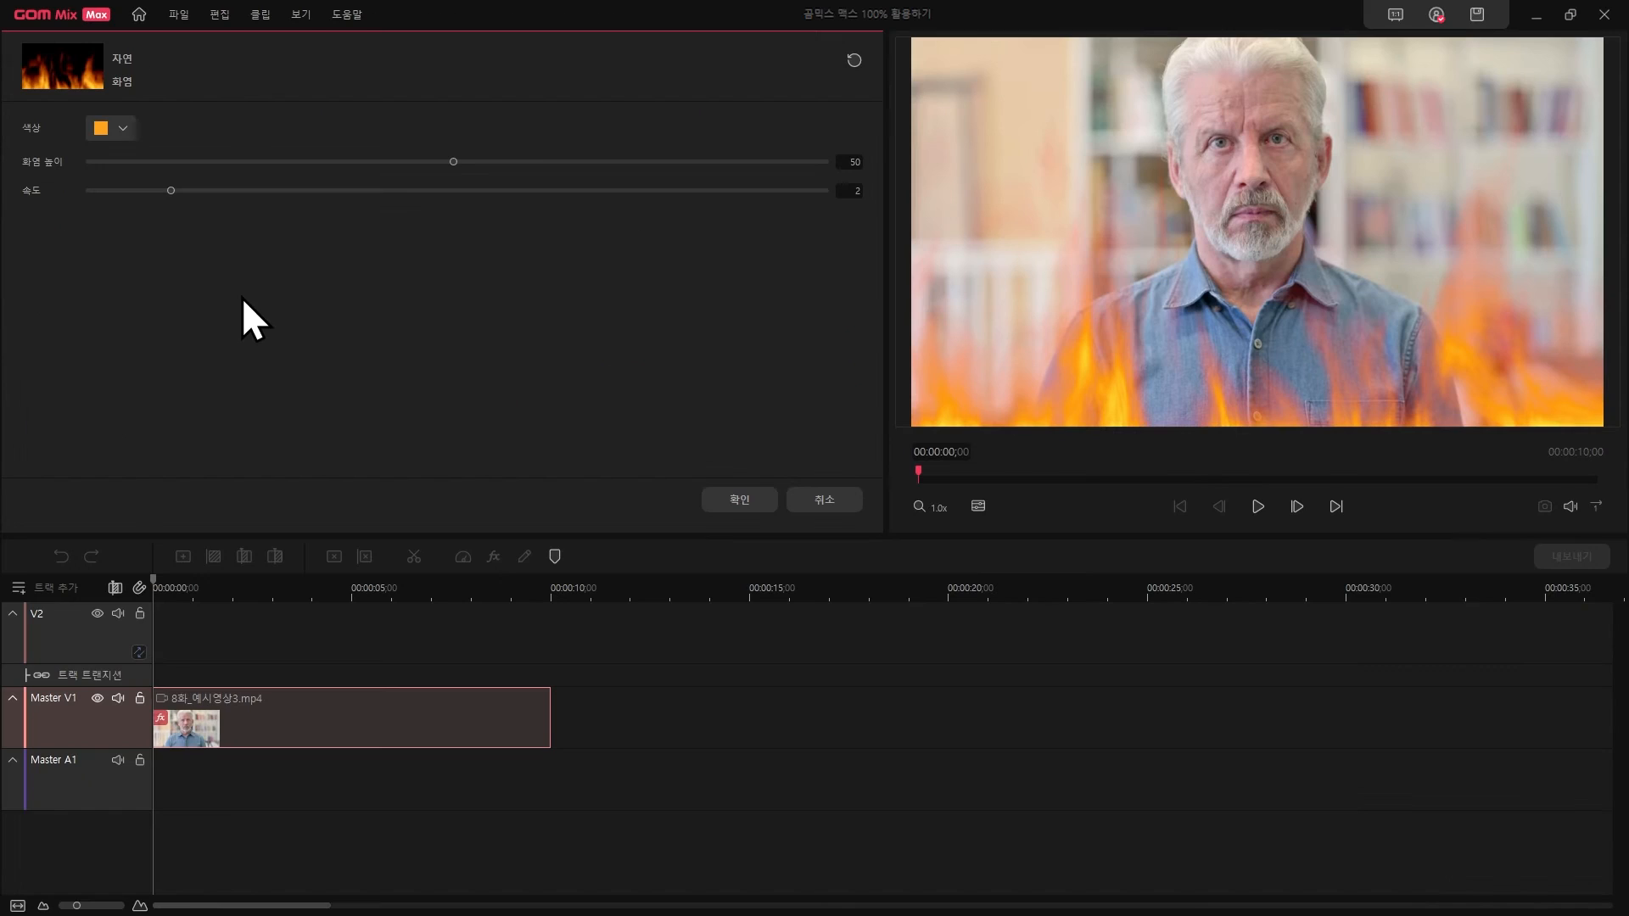
pyautogui.click(1256, 509)
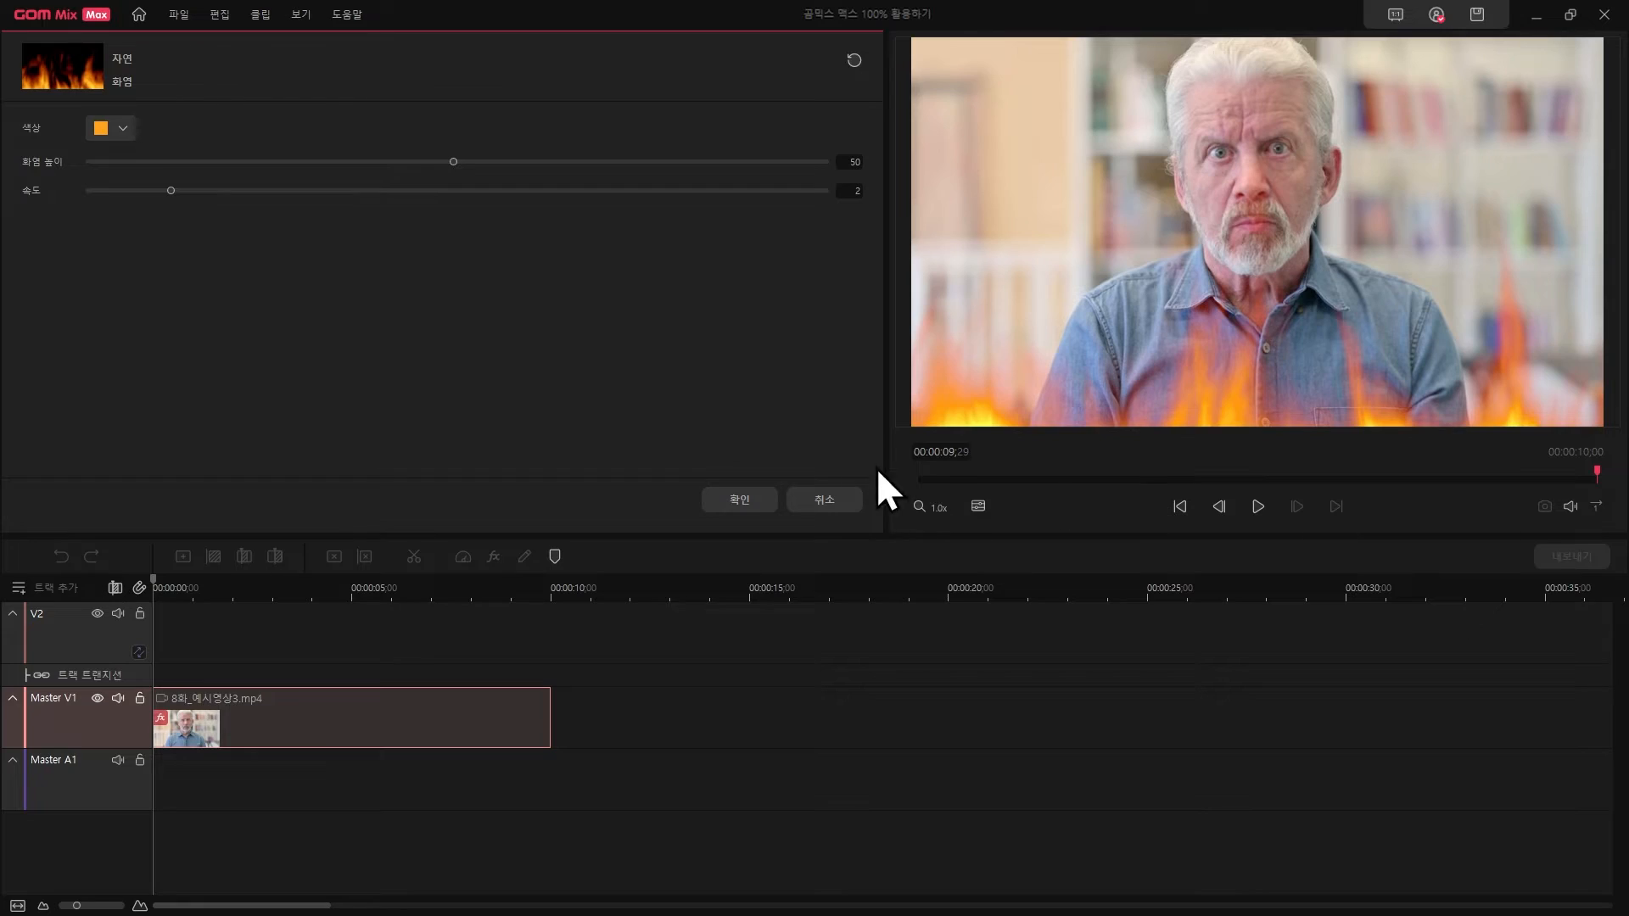
# Check the 화염 overlay's colour choices, try its 화염 높이 at the maximum, and discard the overlay.
pyautogui.click(124, 131)
pyautogui.click(424, 287)
pyautogui.moveTo(454, 161); pyautogui.dragTo(828, 166)
pyautogui.click(843, 504)
# Try the 불꽃 스파크 overlay from 파티클 with 개수/양 20 and 크기 10, play the preview and discard the overlay.
pyautogui.click(33, 225)
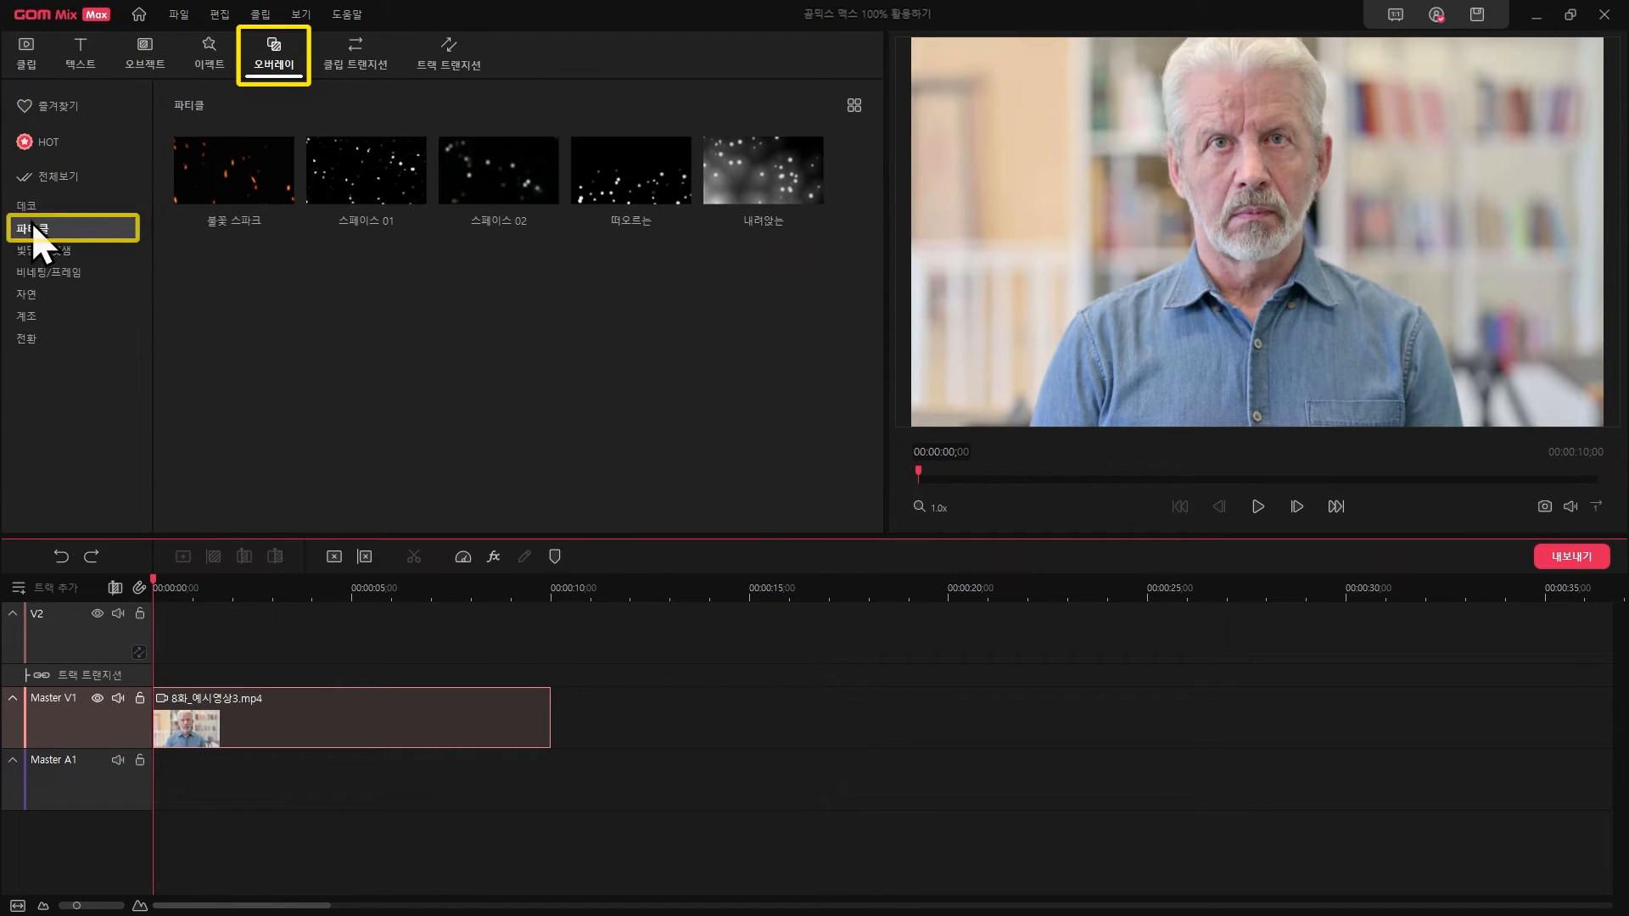
pyautogui.click(253, 224)
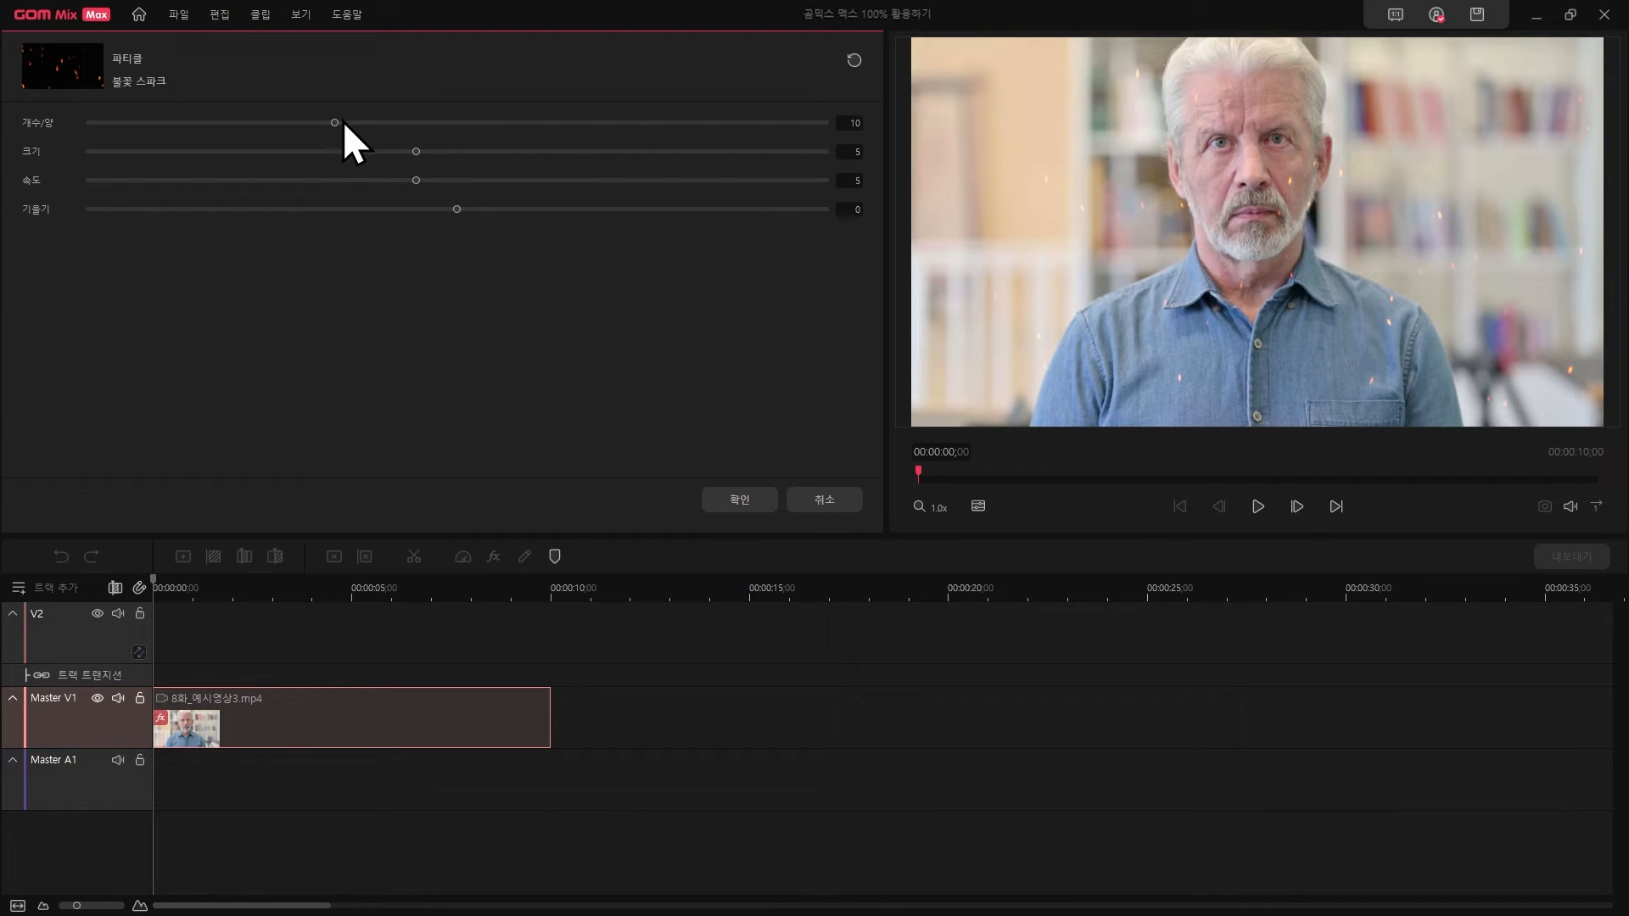
pyautogui.moveTo(587, 124); pyautogui.dragTo(878, 131)
pyautogui.moveTo(689, 156); pyautogui.dragTo(828, 163)
pyautogui.click(1259, 507)
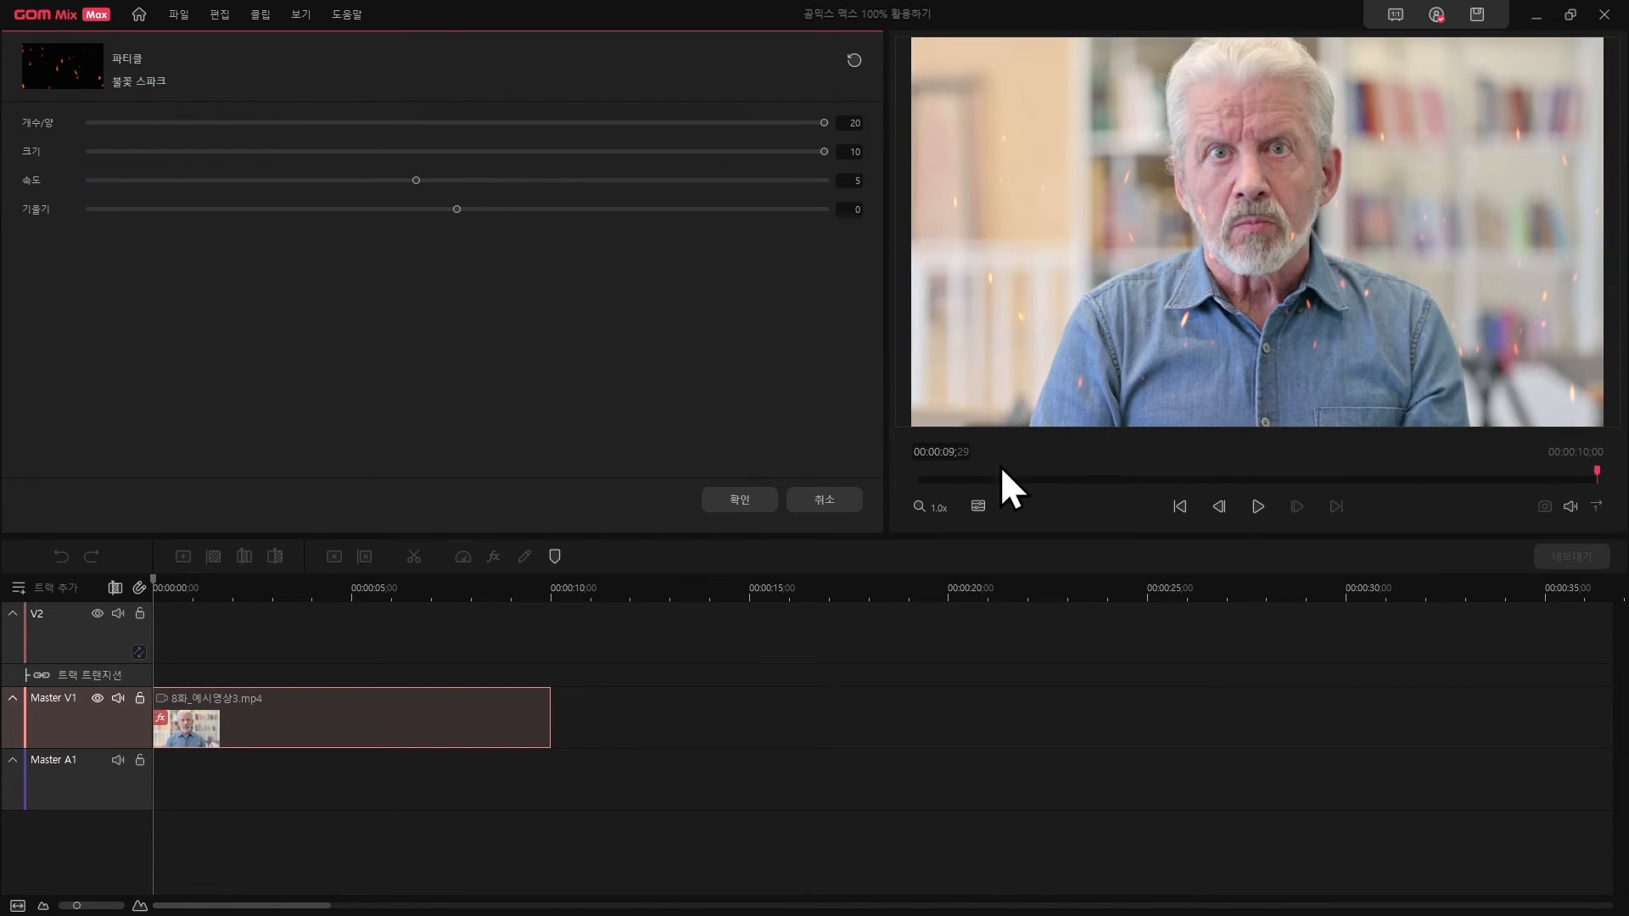
pyautogui.click(817, 502)
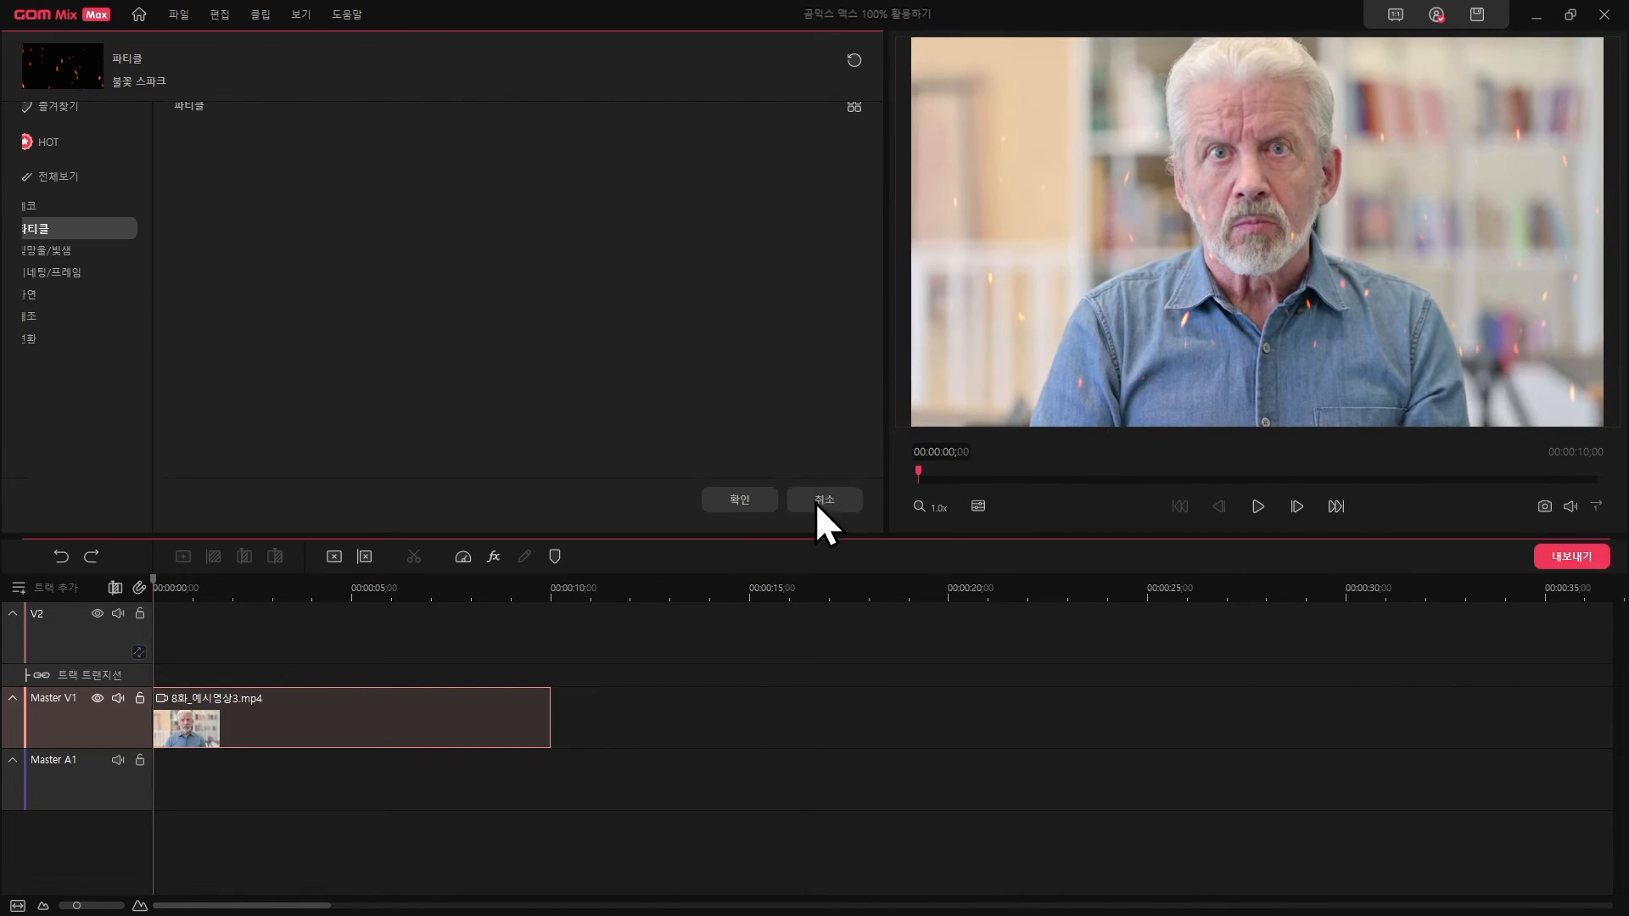
# Add the 비 overlay from the 자연 category to the clip and play the preview.
pyautogui.click(61, 299)
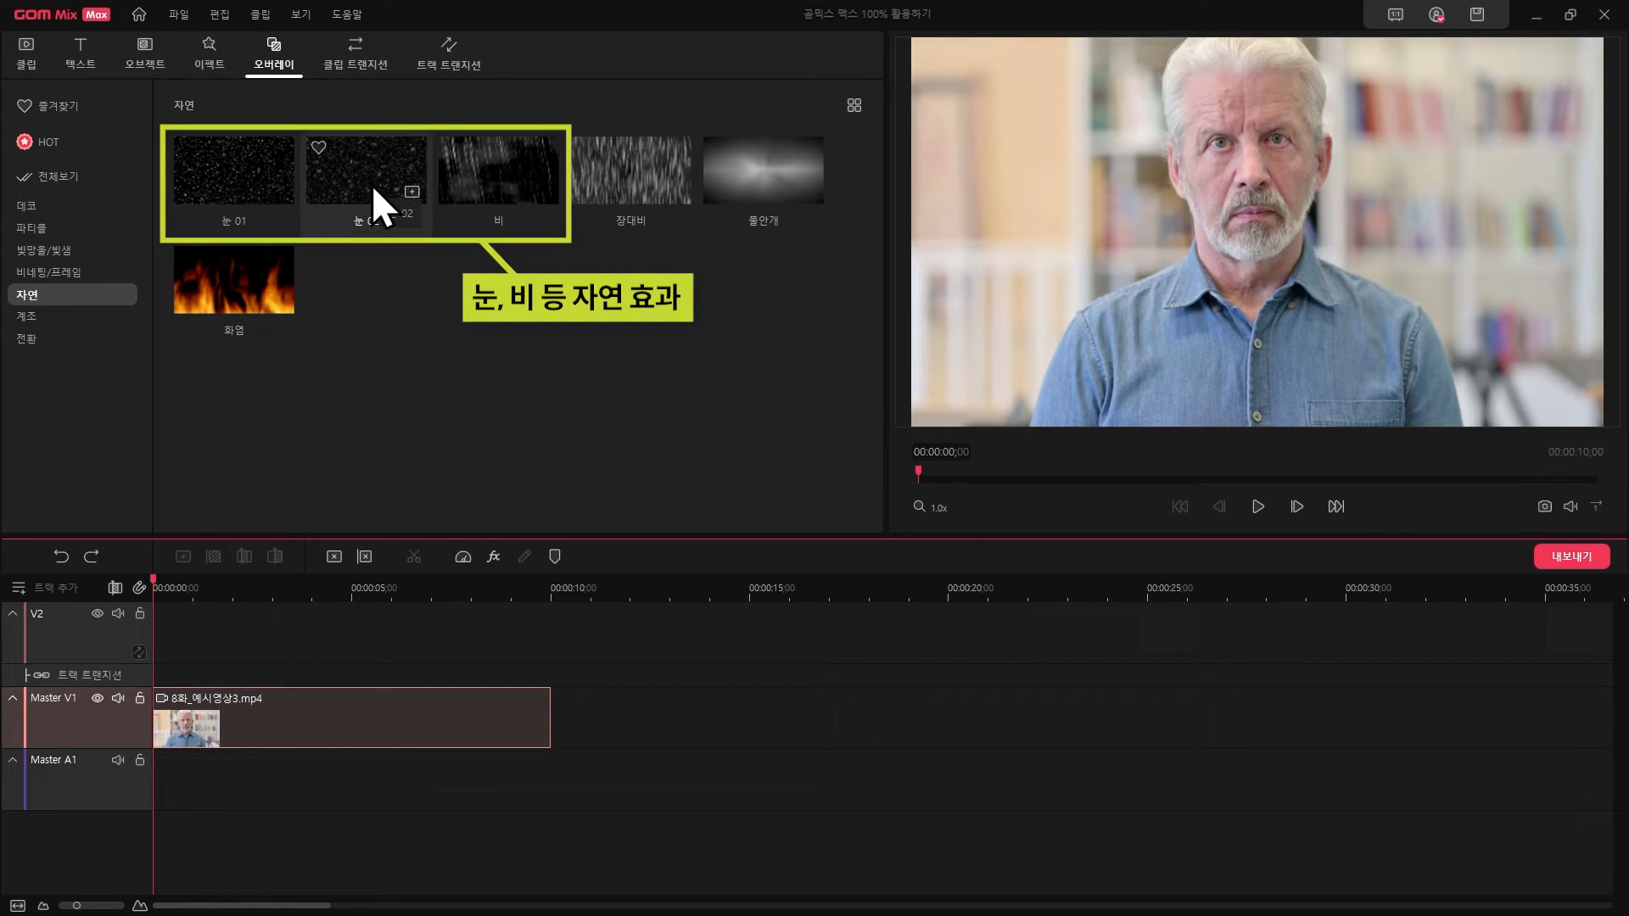
pyautogui.click(459, 167)
pyautogui.click(1258, 507)
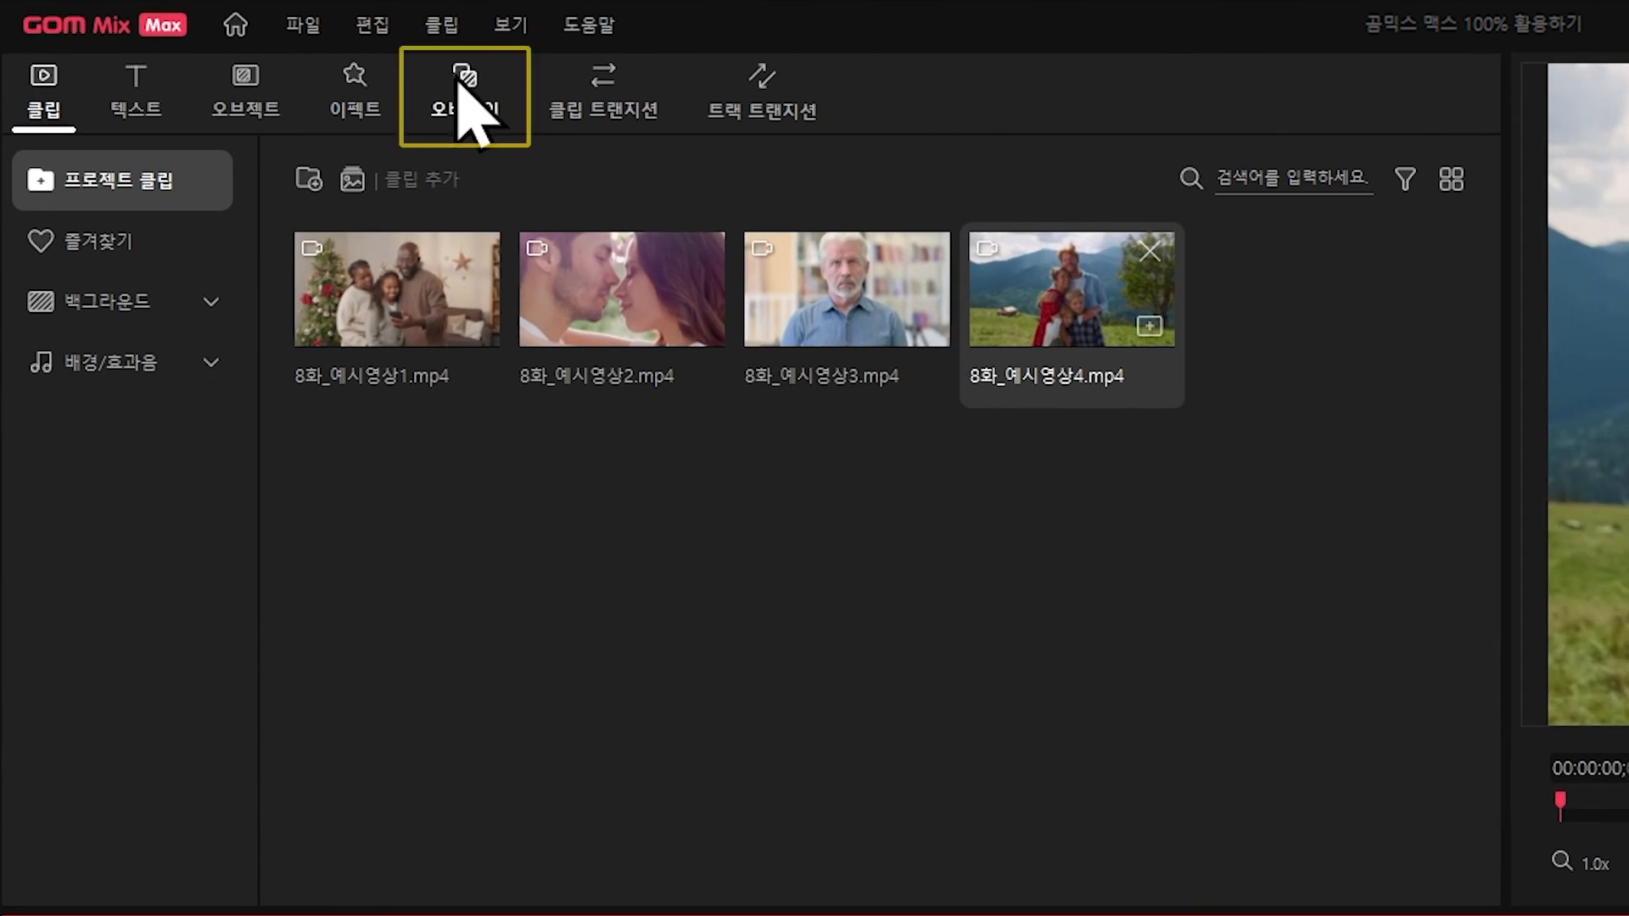
# Add the 레터 박스 폴라로이드 overlay from the 비네팅/프레임 category to the 8화_예시영상4.mp4 clip.
pyautogui.click(273, 52)
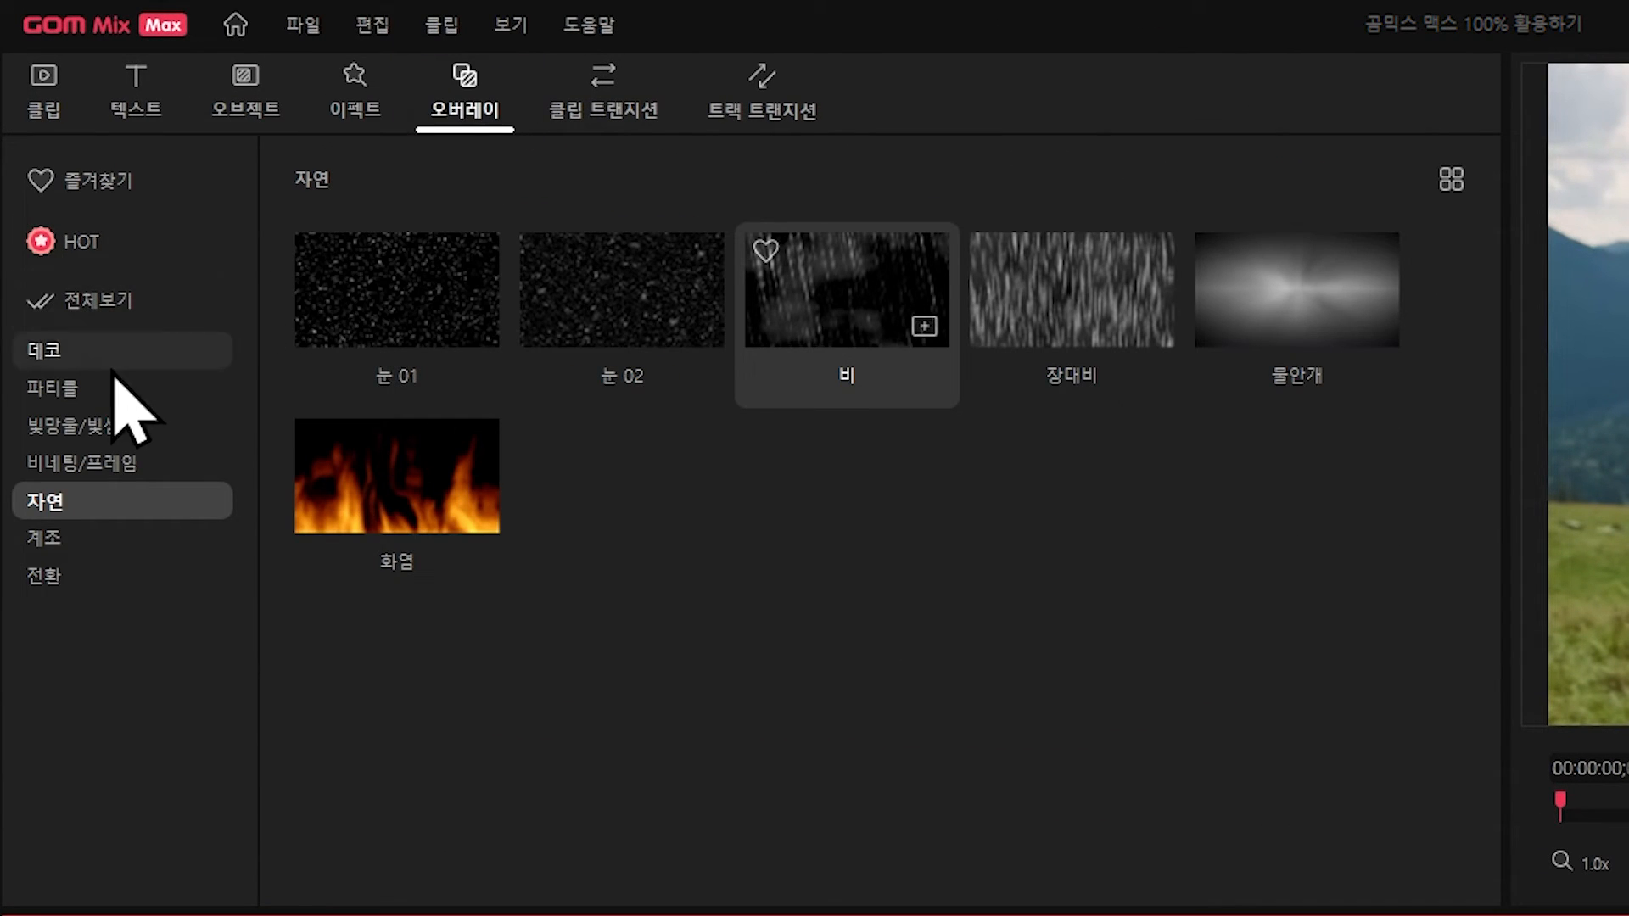
pyautogui.click(154, 478)
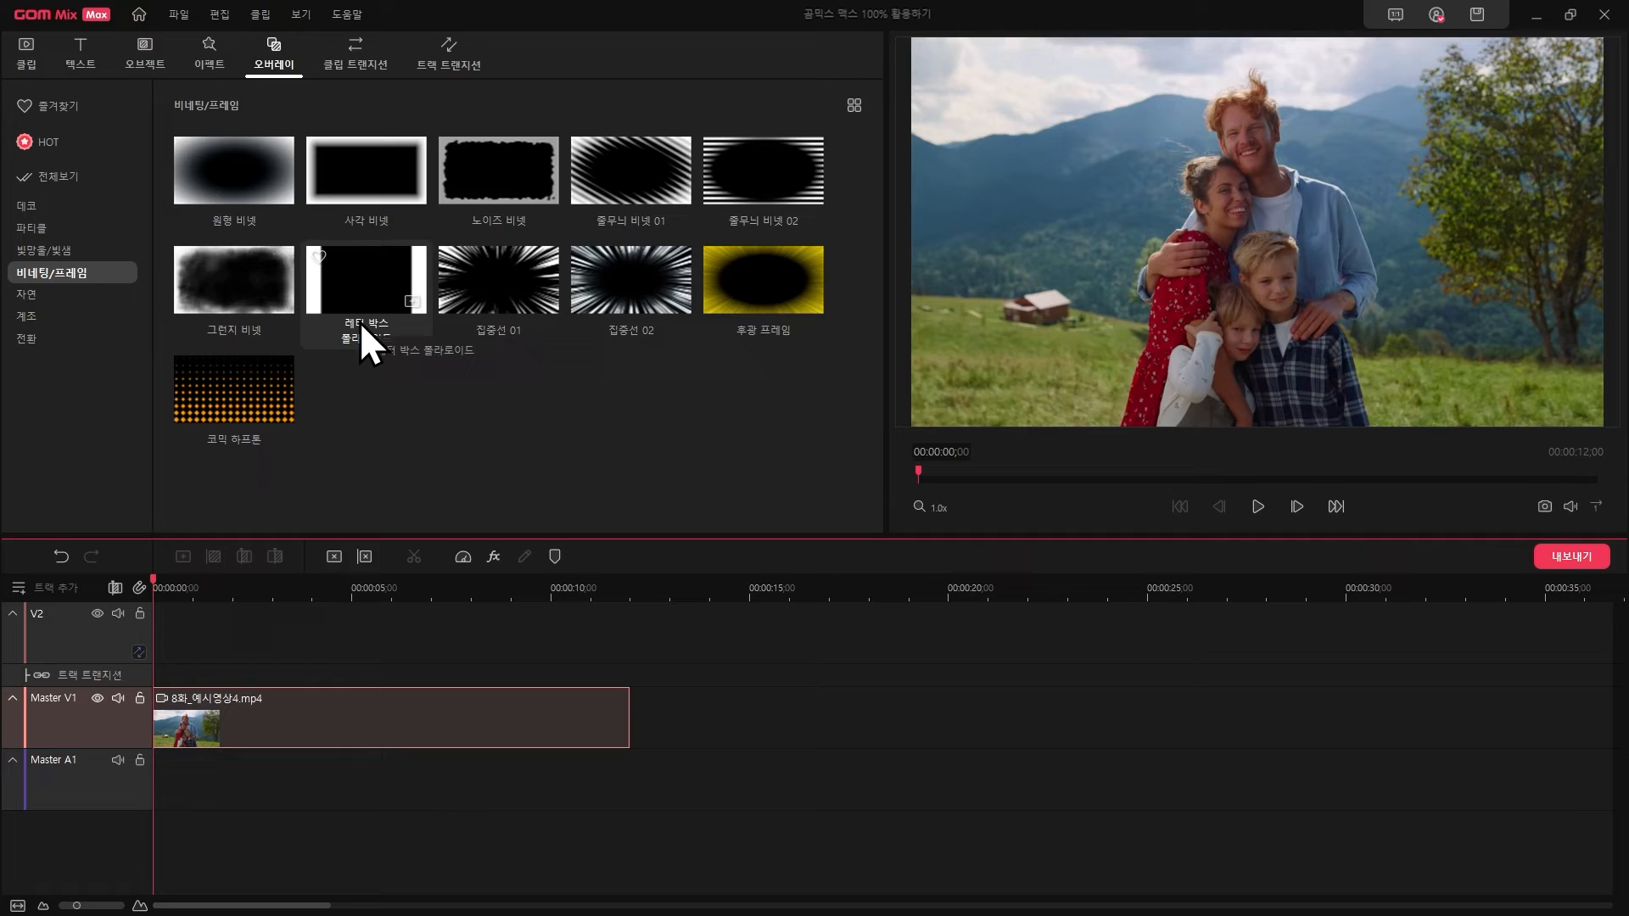
pyautogui.click(616, 569)
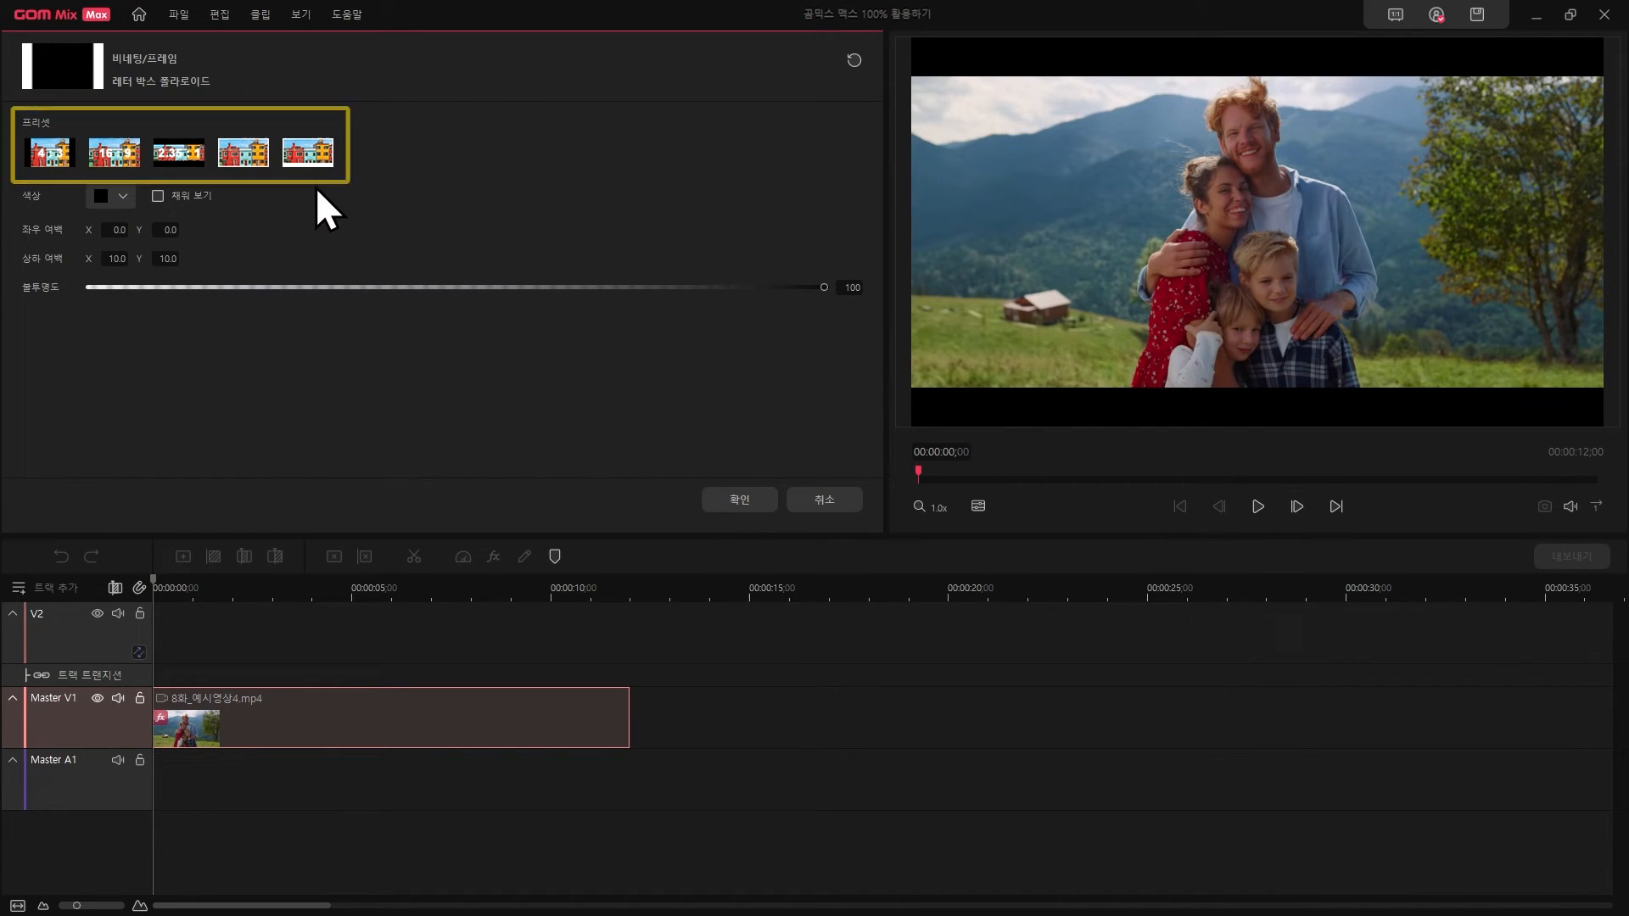
# Try the letterbox overlay's 4:3, 16:9 and 2.35:1 presets, and apply the preset with an even white photo frame.
pyautogui.click(45, 156)
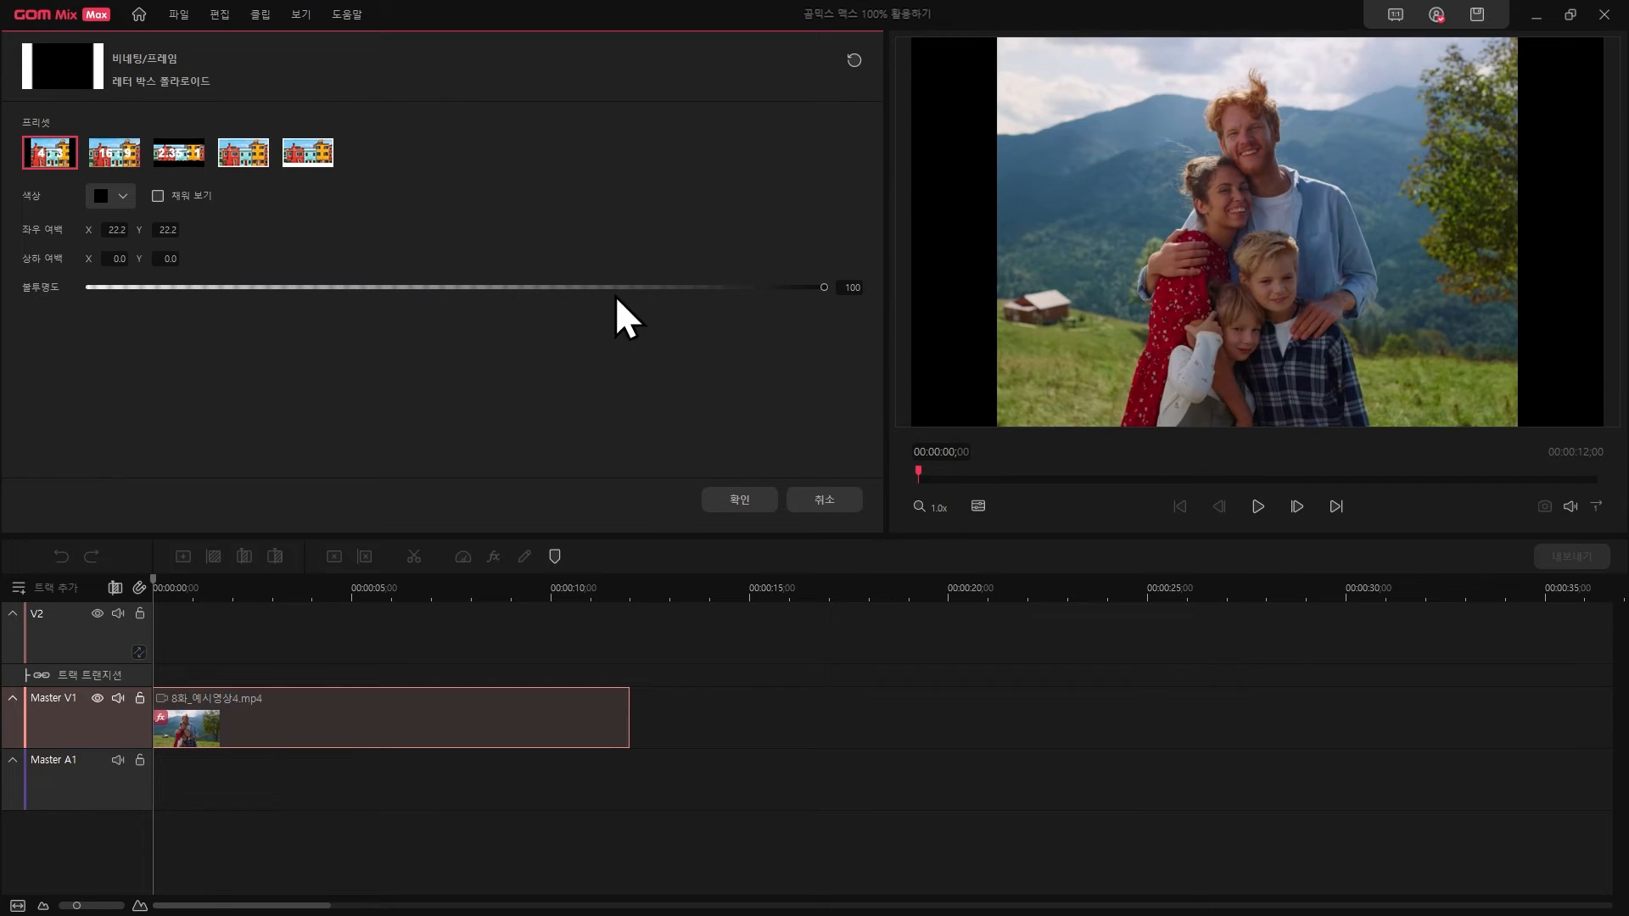
pyautogui.click(129, 163)
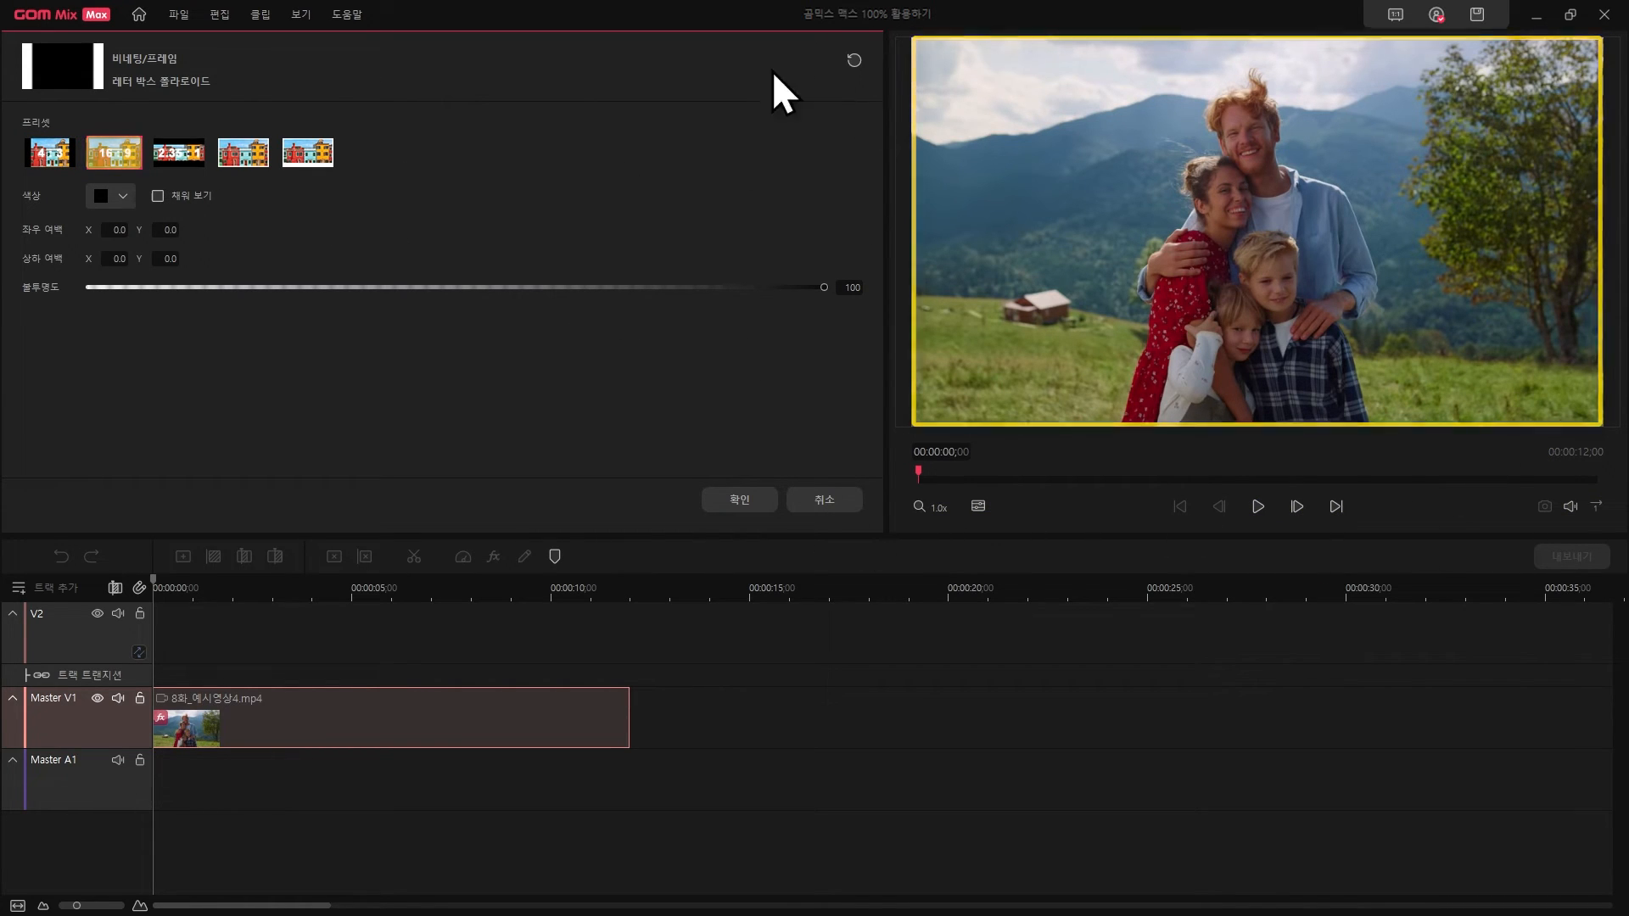
pyautogui.click(177, 161)
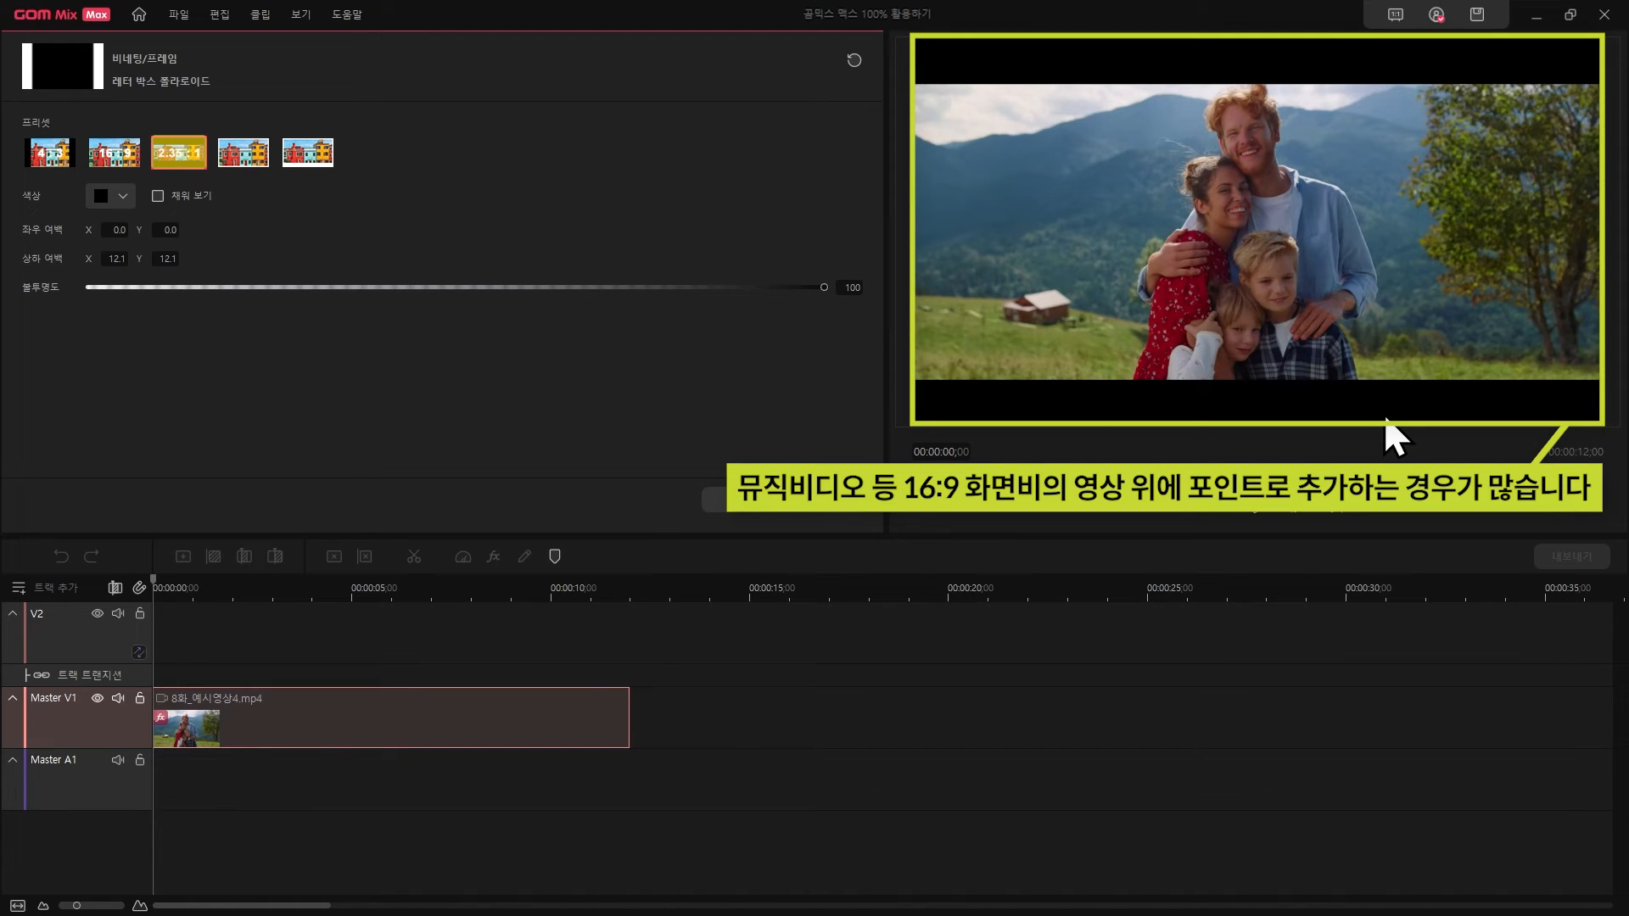
pyautogui.click(231, 155)
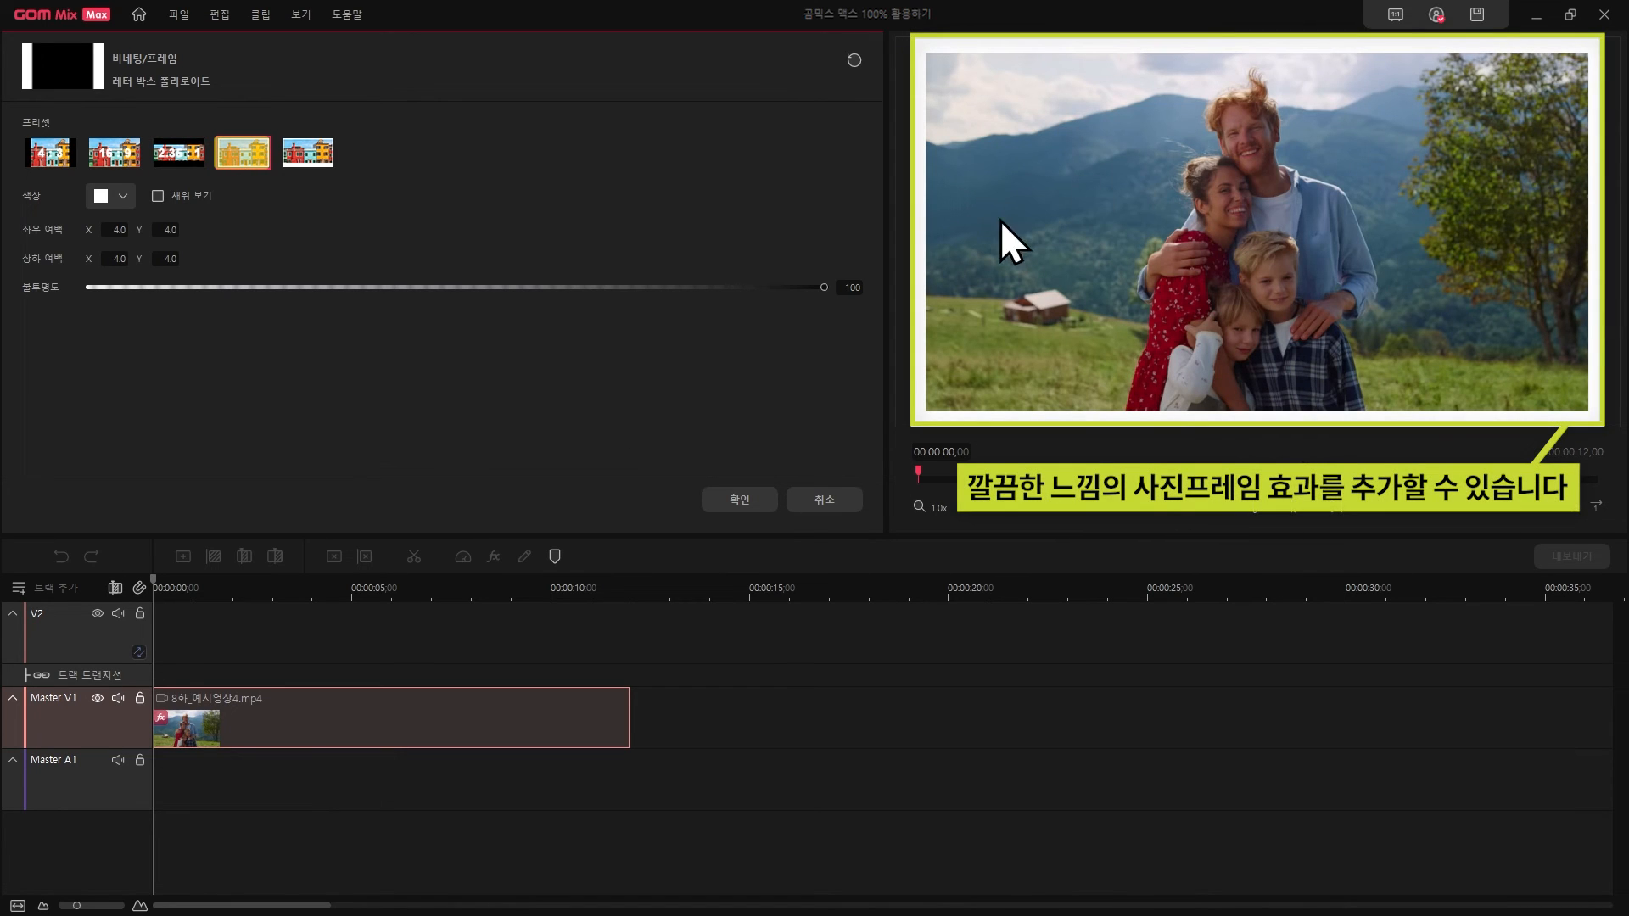
# Try red as the photo frame's colour and restore it to white.
pyautogui.click(110, 196)
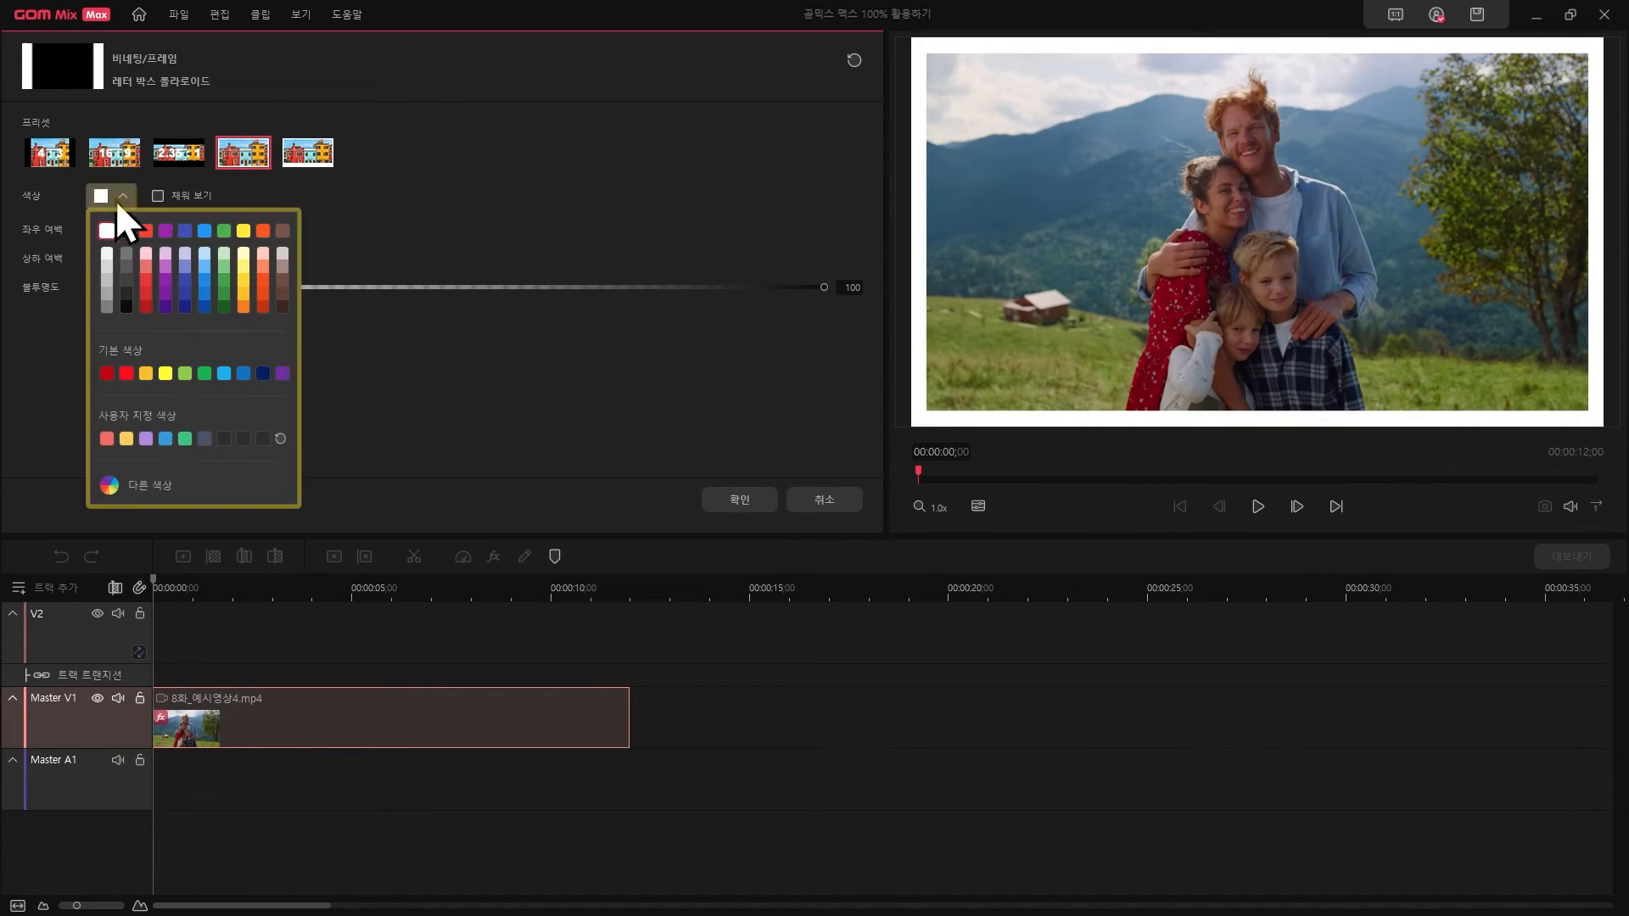
pyautogui.click(146, 231)
pyautogui.click(110, 229)
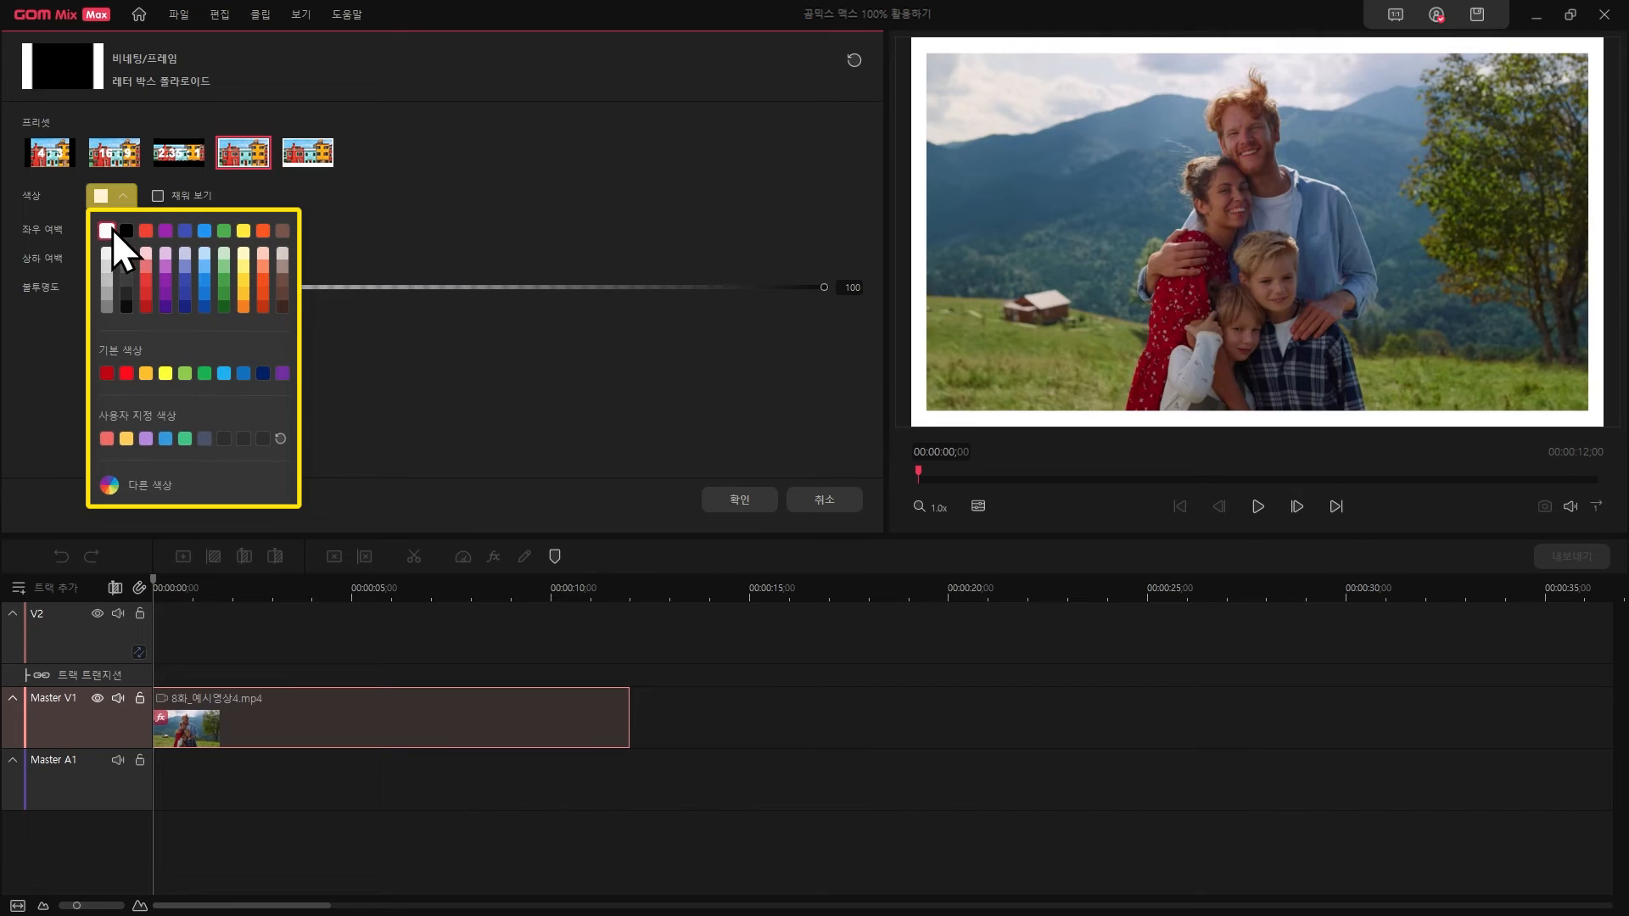
# Set the frame's 좌우 여백 to X 18.0, Y 19.9 and 상하 여백 to X 14.0, Y 18.0, and switch to the last preset.
pyautogui.moveTo(119, 230); pyautogui.dragTo(186, 273)
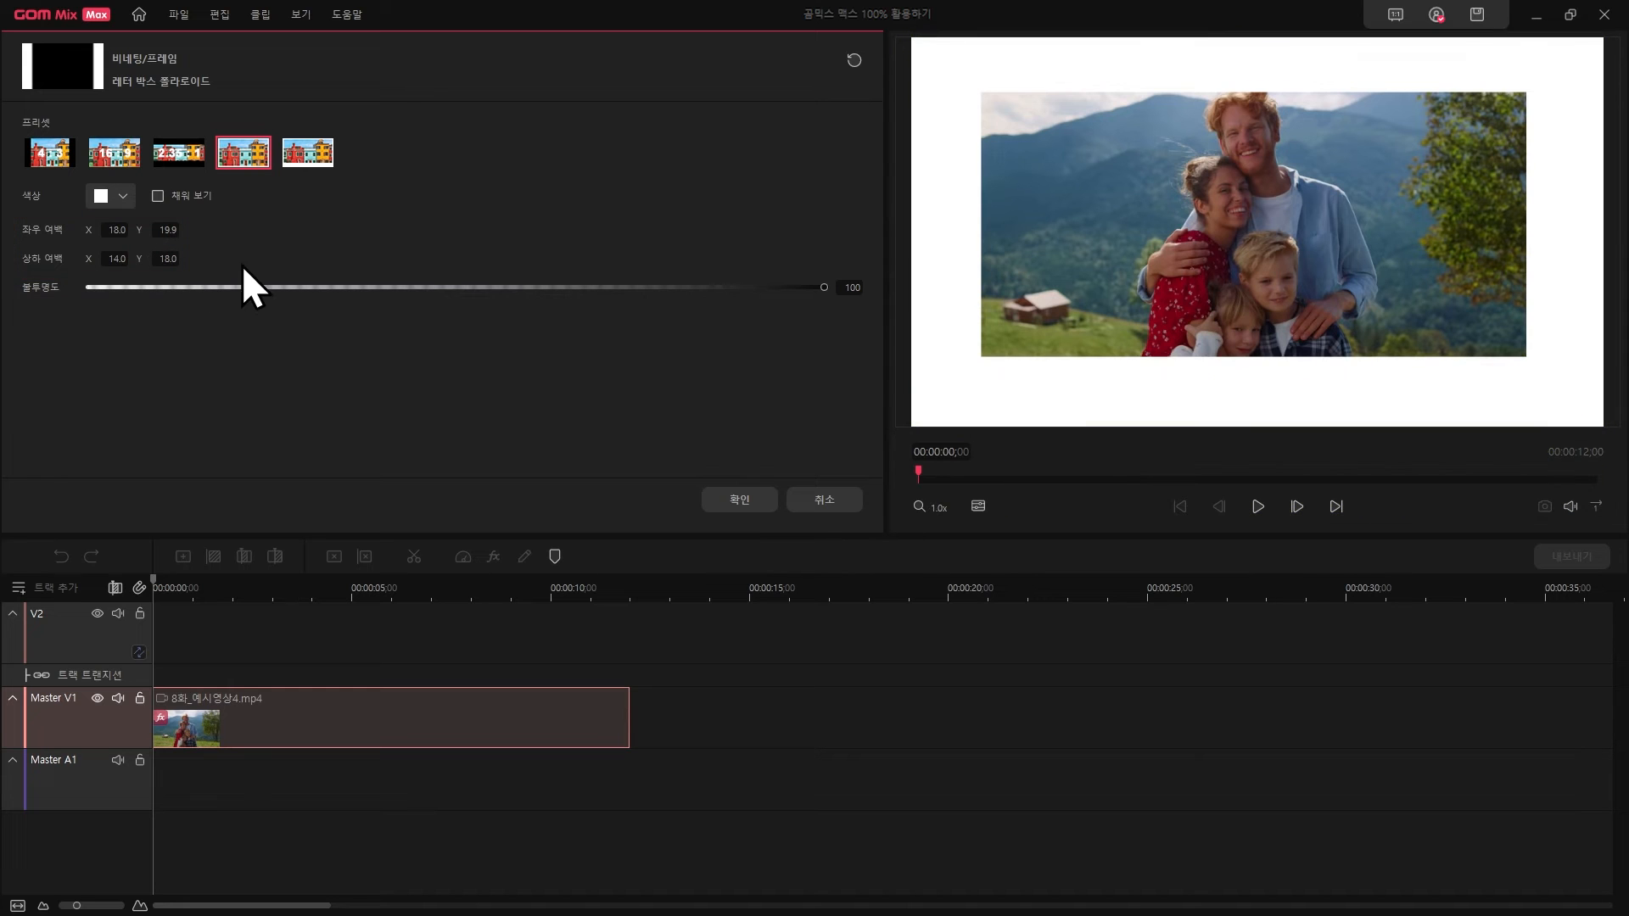
pyautogui.moveTo(821, 287)
pyautogui.mouseDown()
pyautogui.moveTo(74, 358)
pyautogui.moveTo(388, 355)
pyautogui.moveTo(847, 287)
pyautogui.mouseUp()
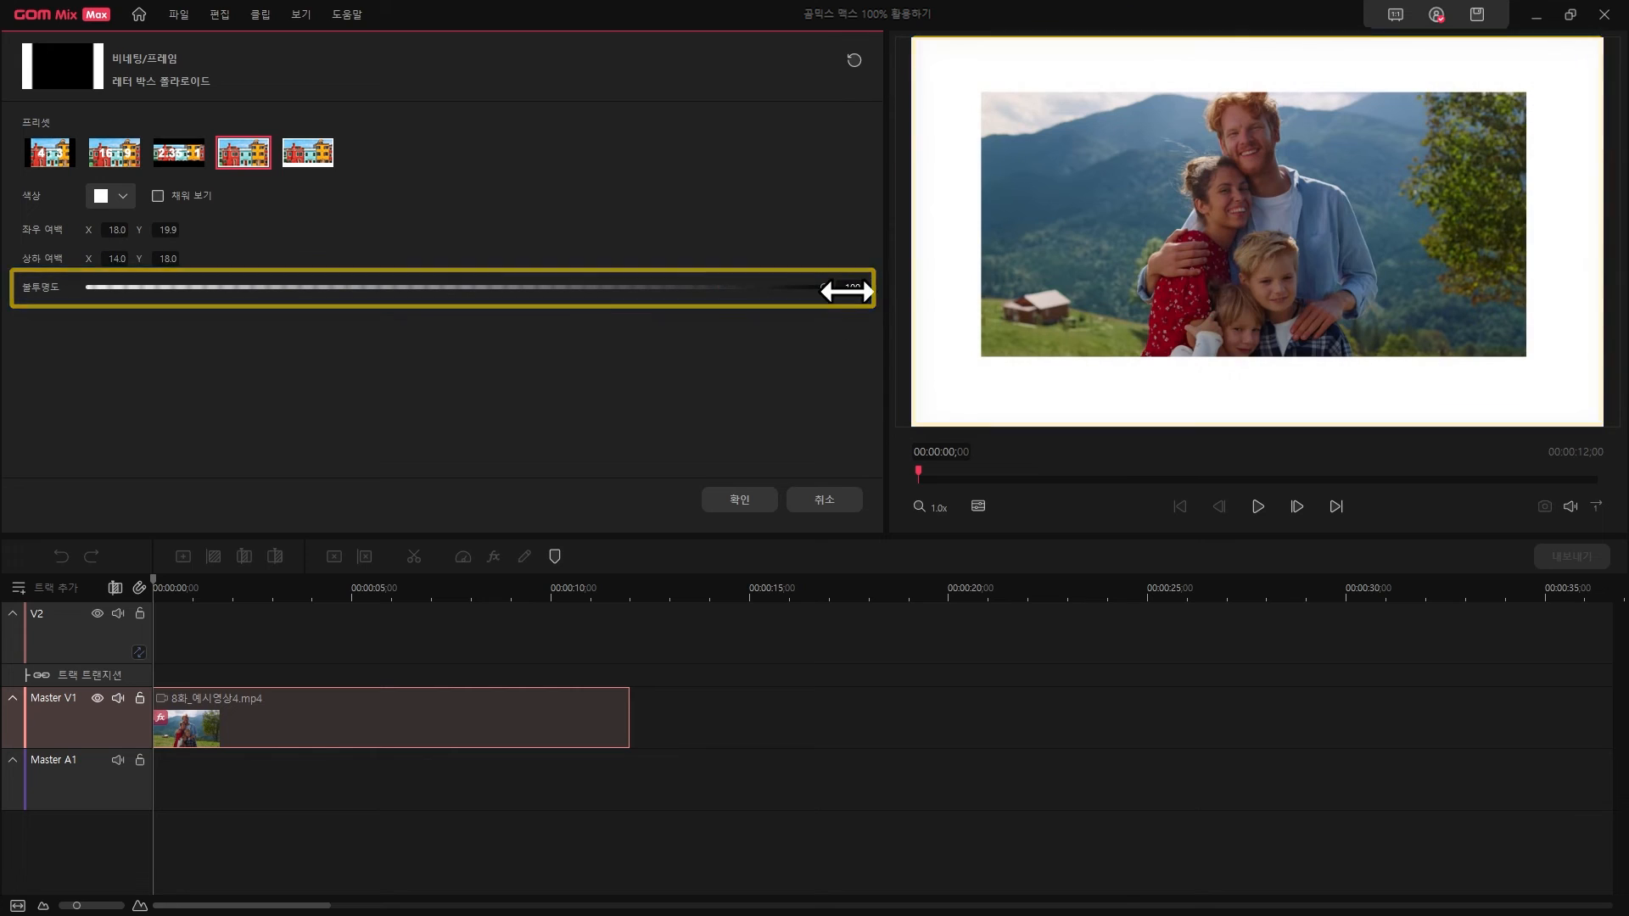
pyautogui.click(307, 153)
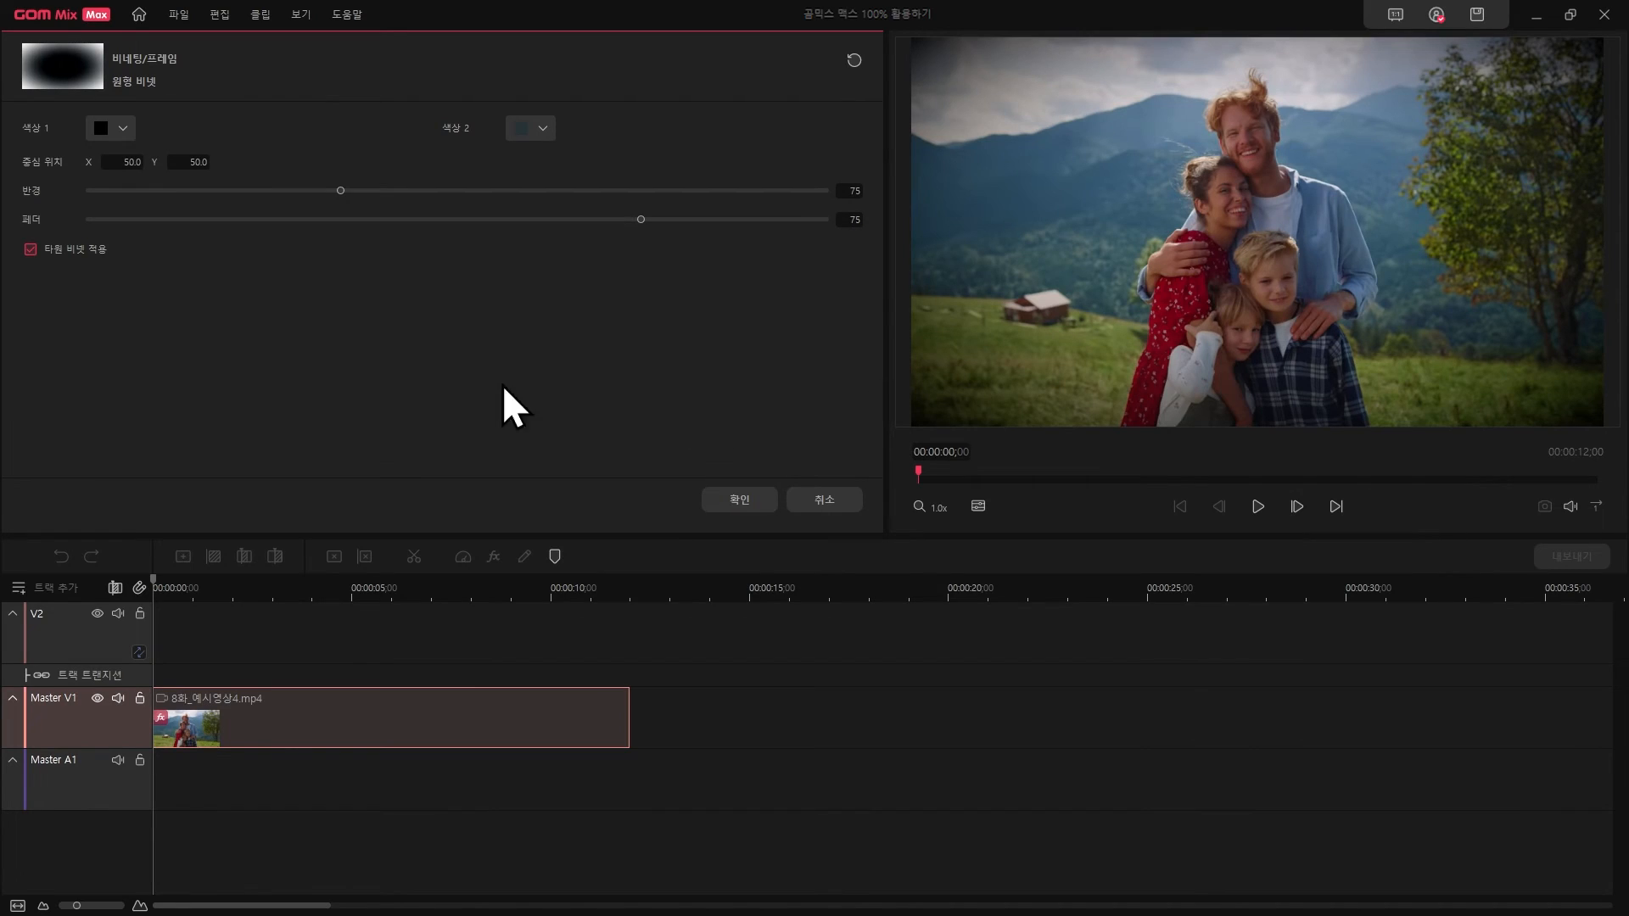
# Try white as the 원형 비넷 overlay's 색상 1 and dark red as 색상 2, and set both colours to black.
pyautogui.click(118, 128)
pyautogui.click(107, 162)
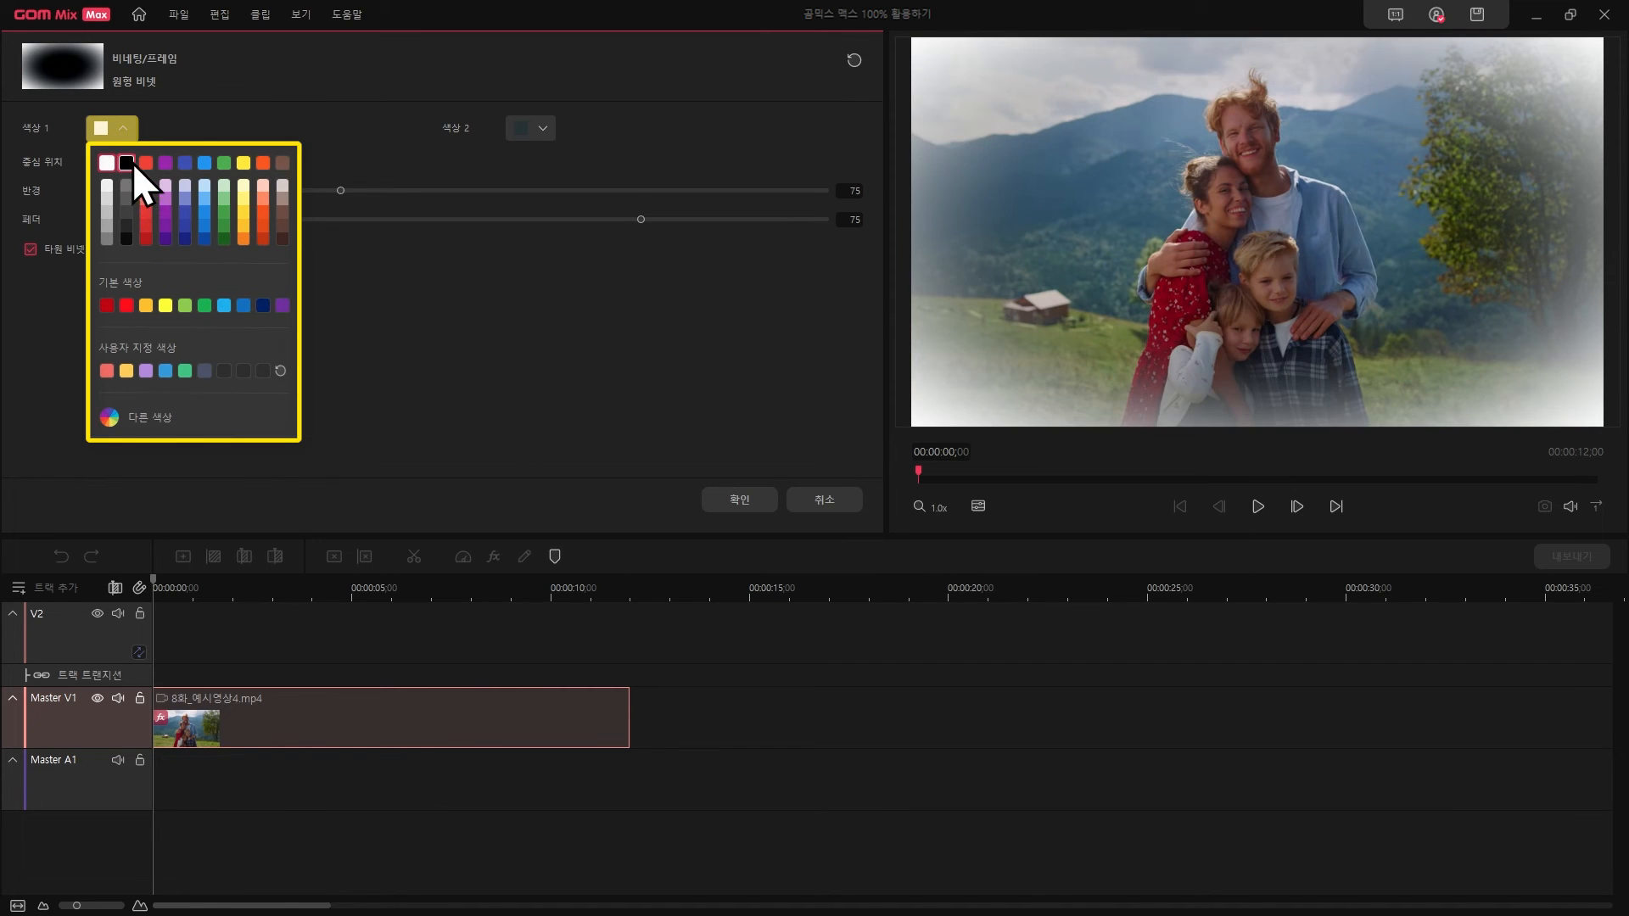
pyautogui.click(126, 162)
pyautogui.click(532, 130)
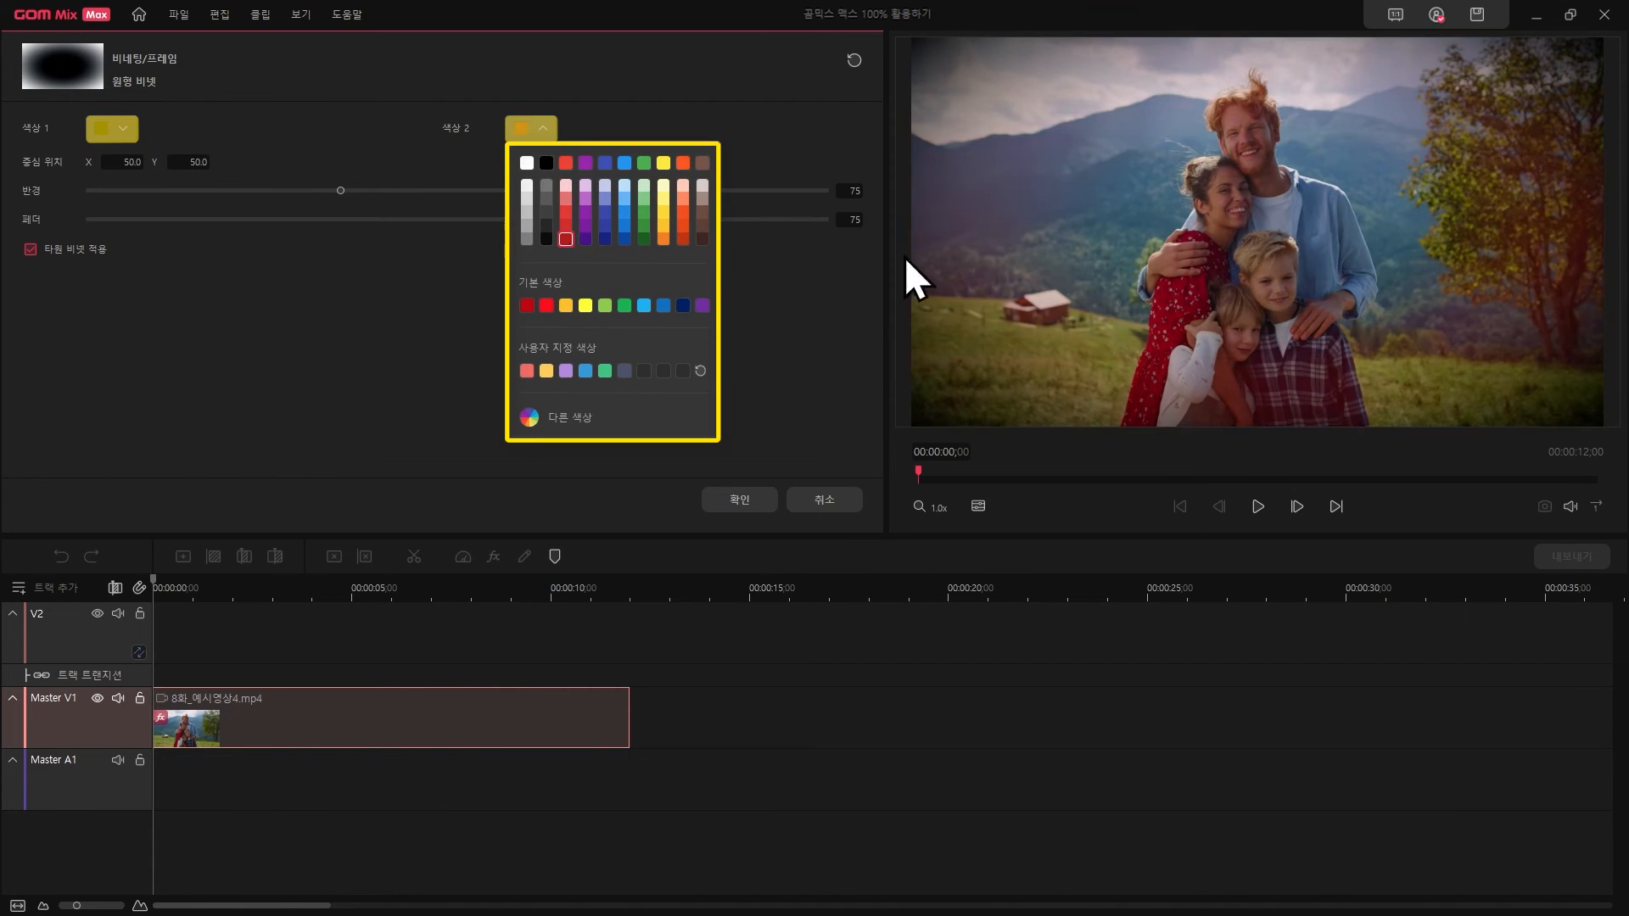
pyautogui.click(547, 240)
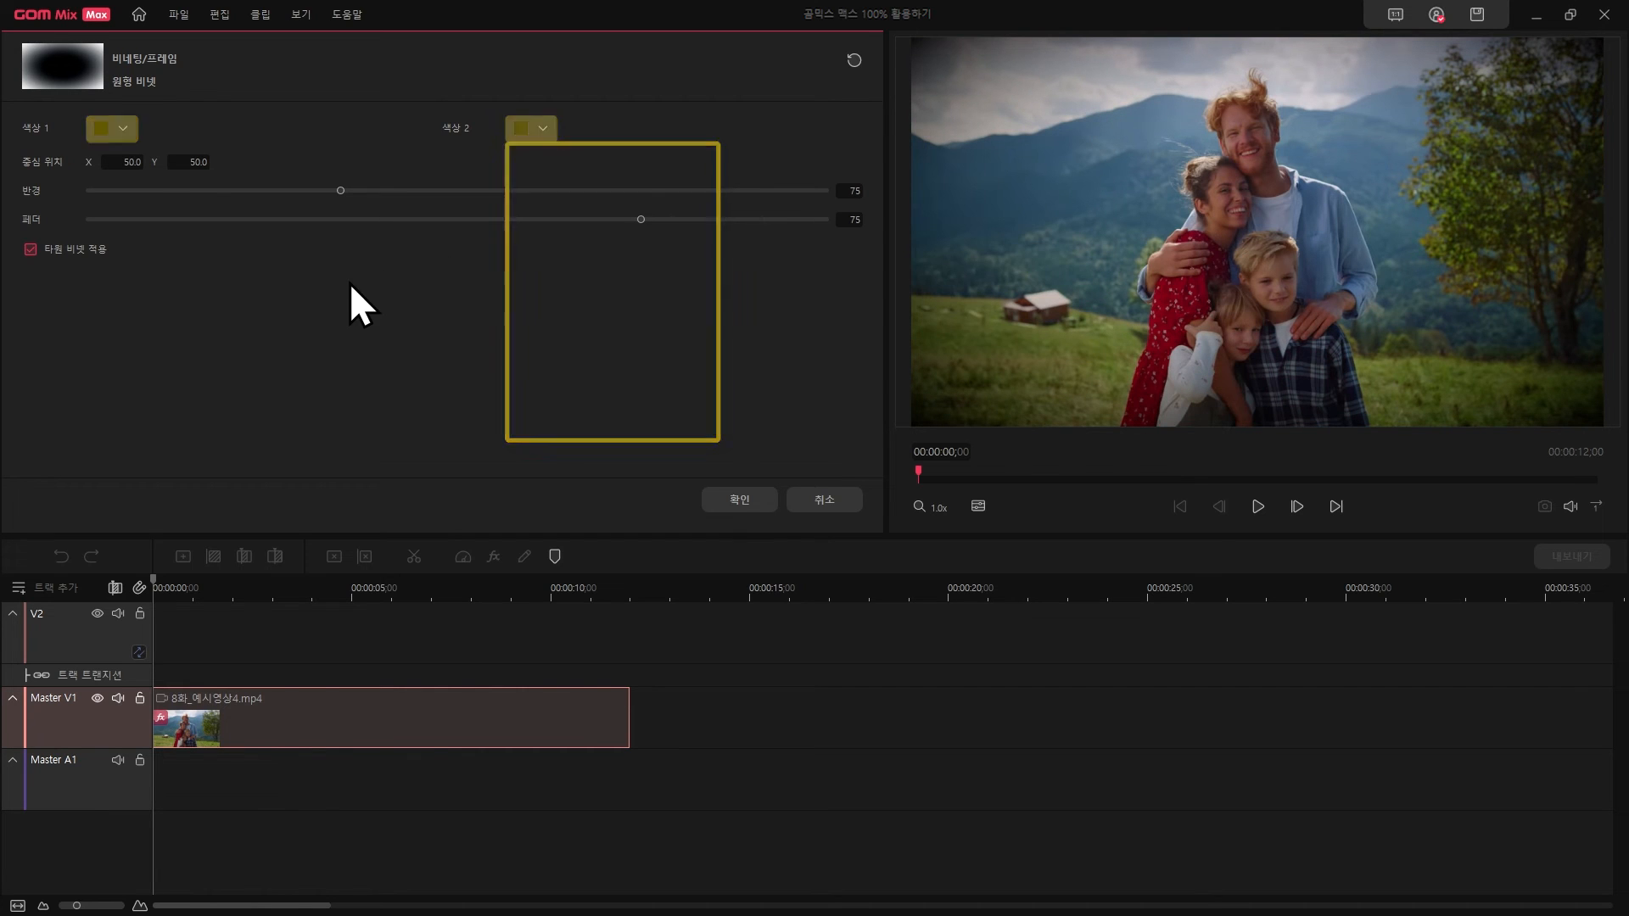
# Set the 원형 비넷 overlay's centre X to 51.0, 반경 to 50 and 페더 to 0, and turn off 타원 비넷 적용.
pyautogui.moveTo(119, 161); pyautogui.dragTo(120, 162)
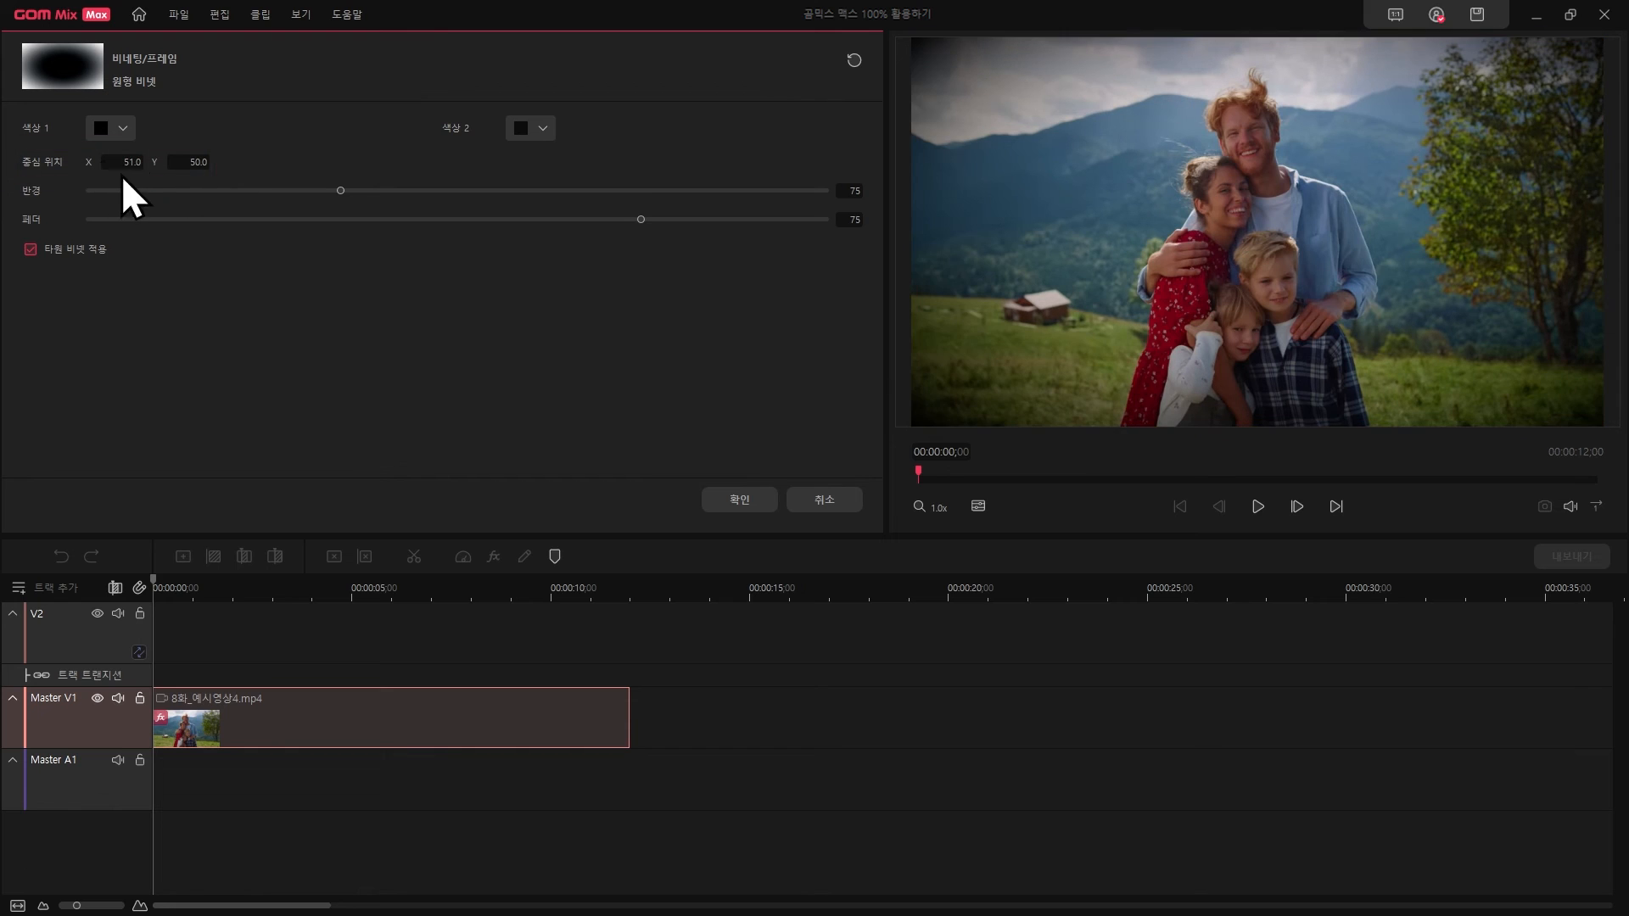
pyautogui.moveTo(343, 192); pyautogui.dragTo(245, 236)
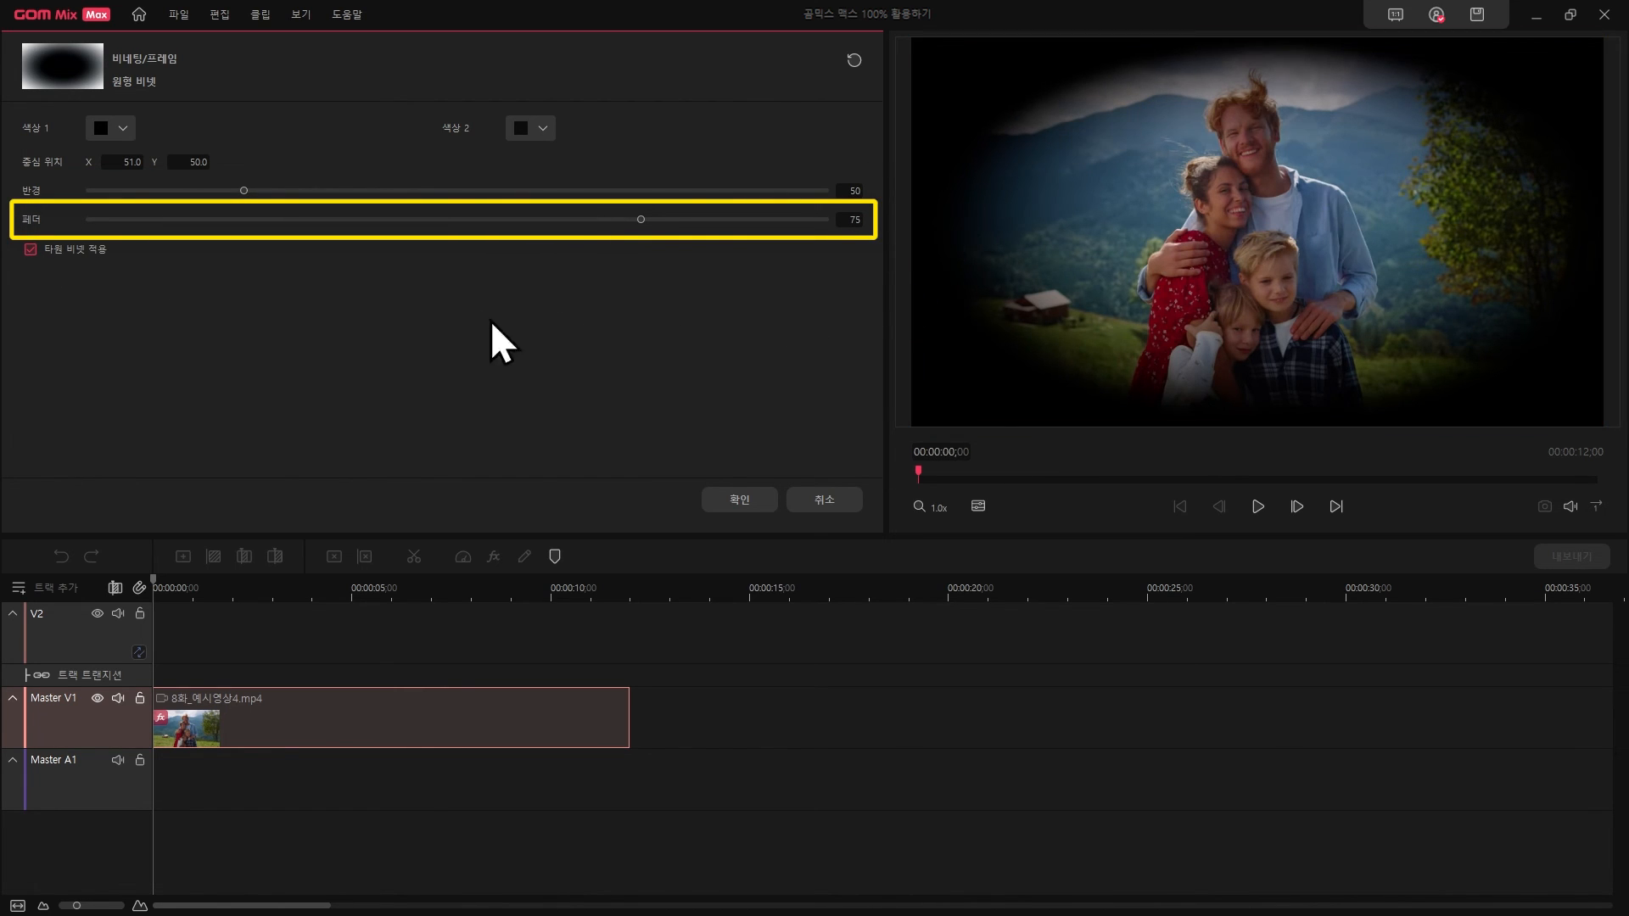
pyautogui.moveTo(642, 221); pyautogui.dragTo(10, 307)
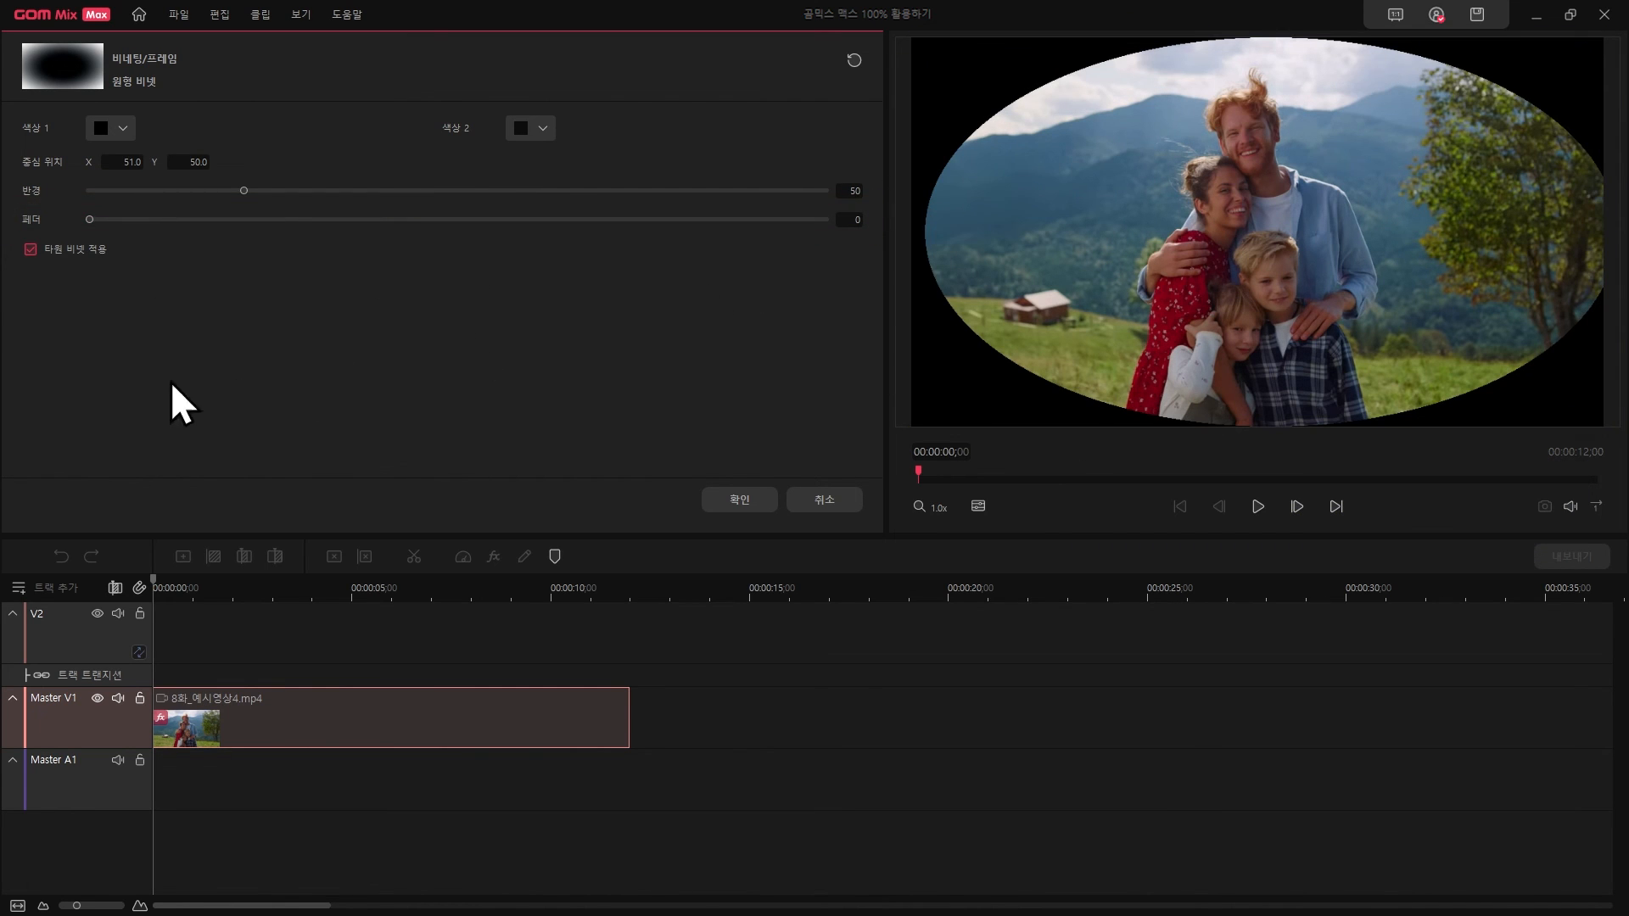
pyautogui.click(31, 248)
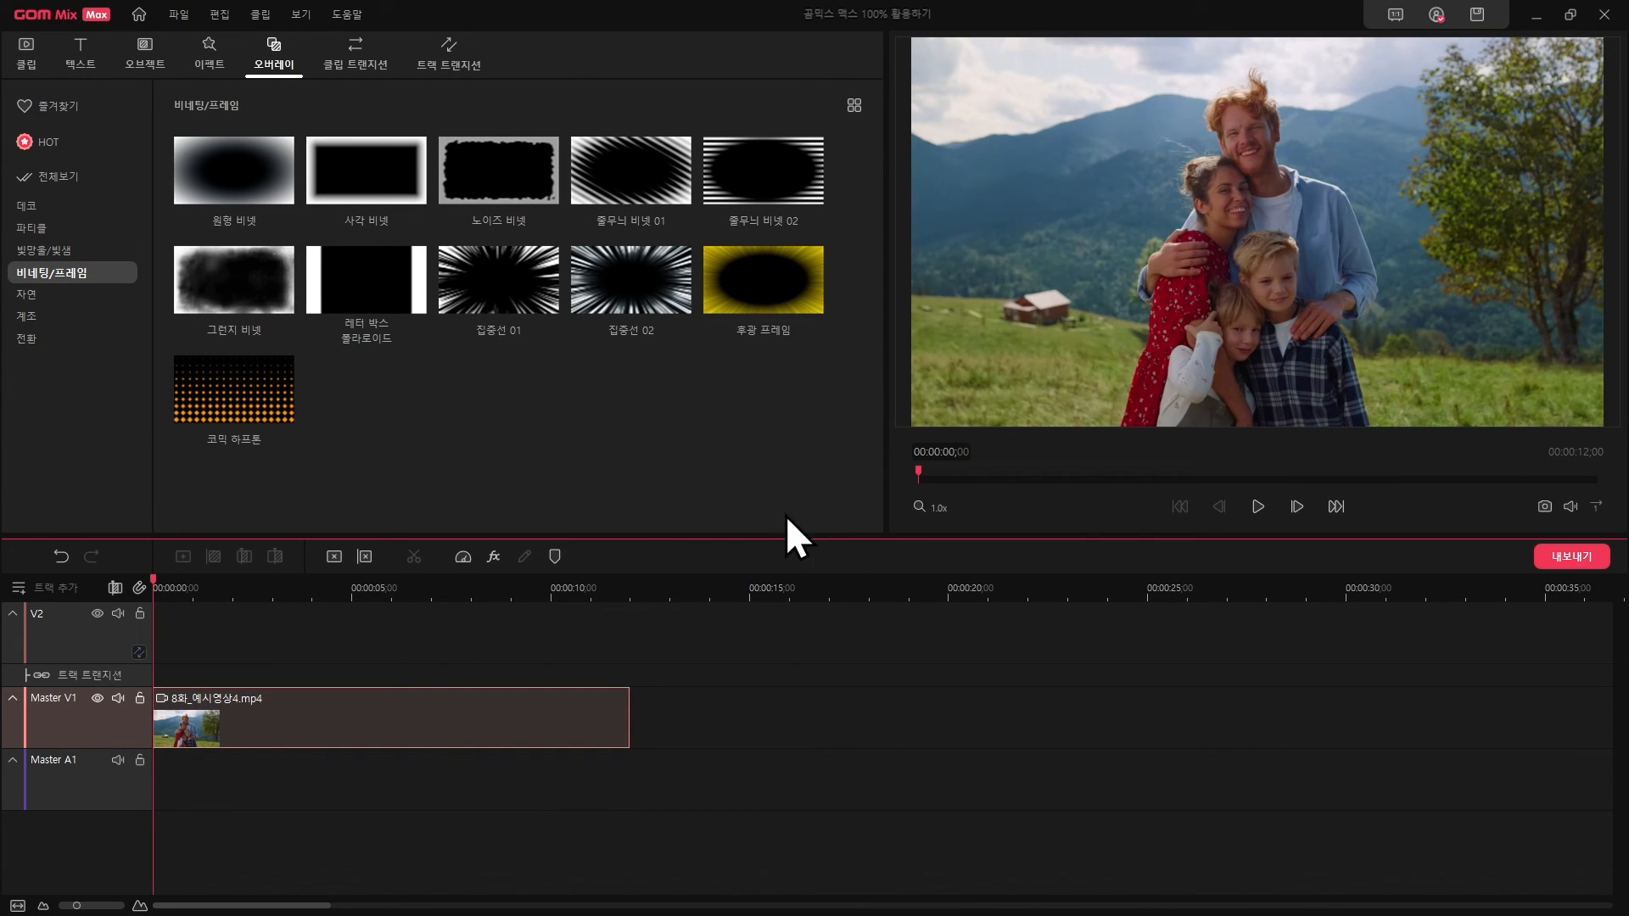
# Apply the 집중선 01 overlay to the clip, preview it, and lower its 속도 to the minimum to compare playback.
pyautogui.click(491, 298)
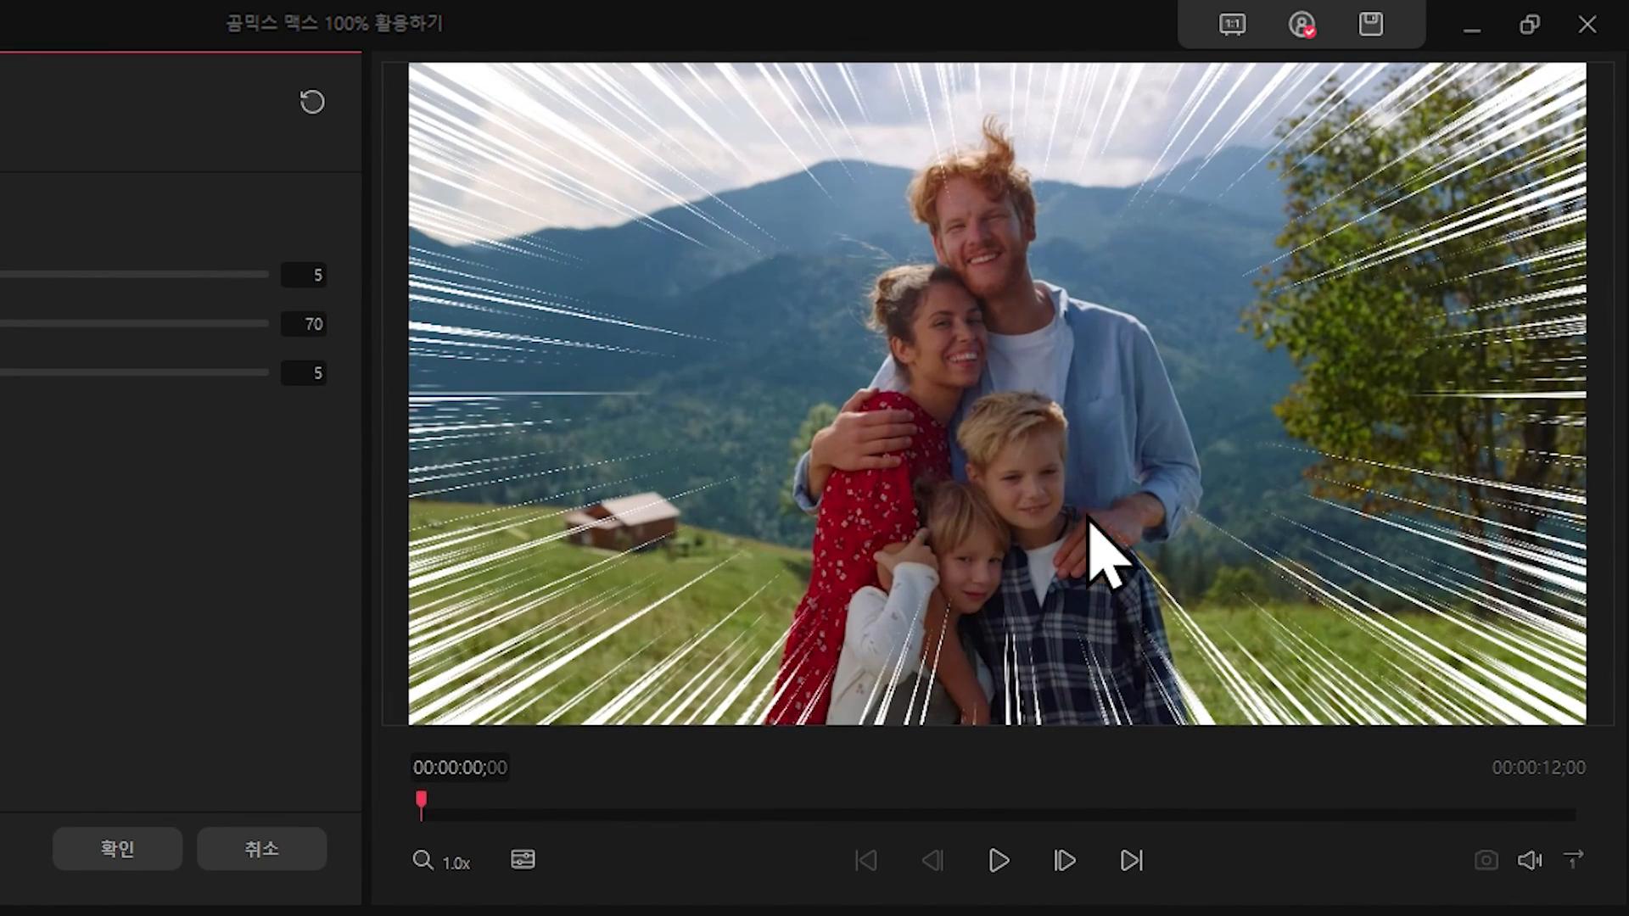
pyautogui.click(1005, 862)
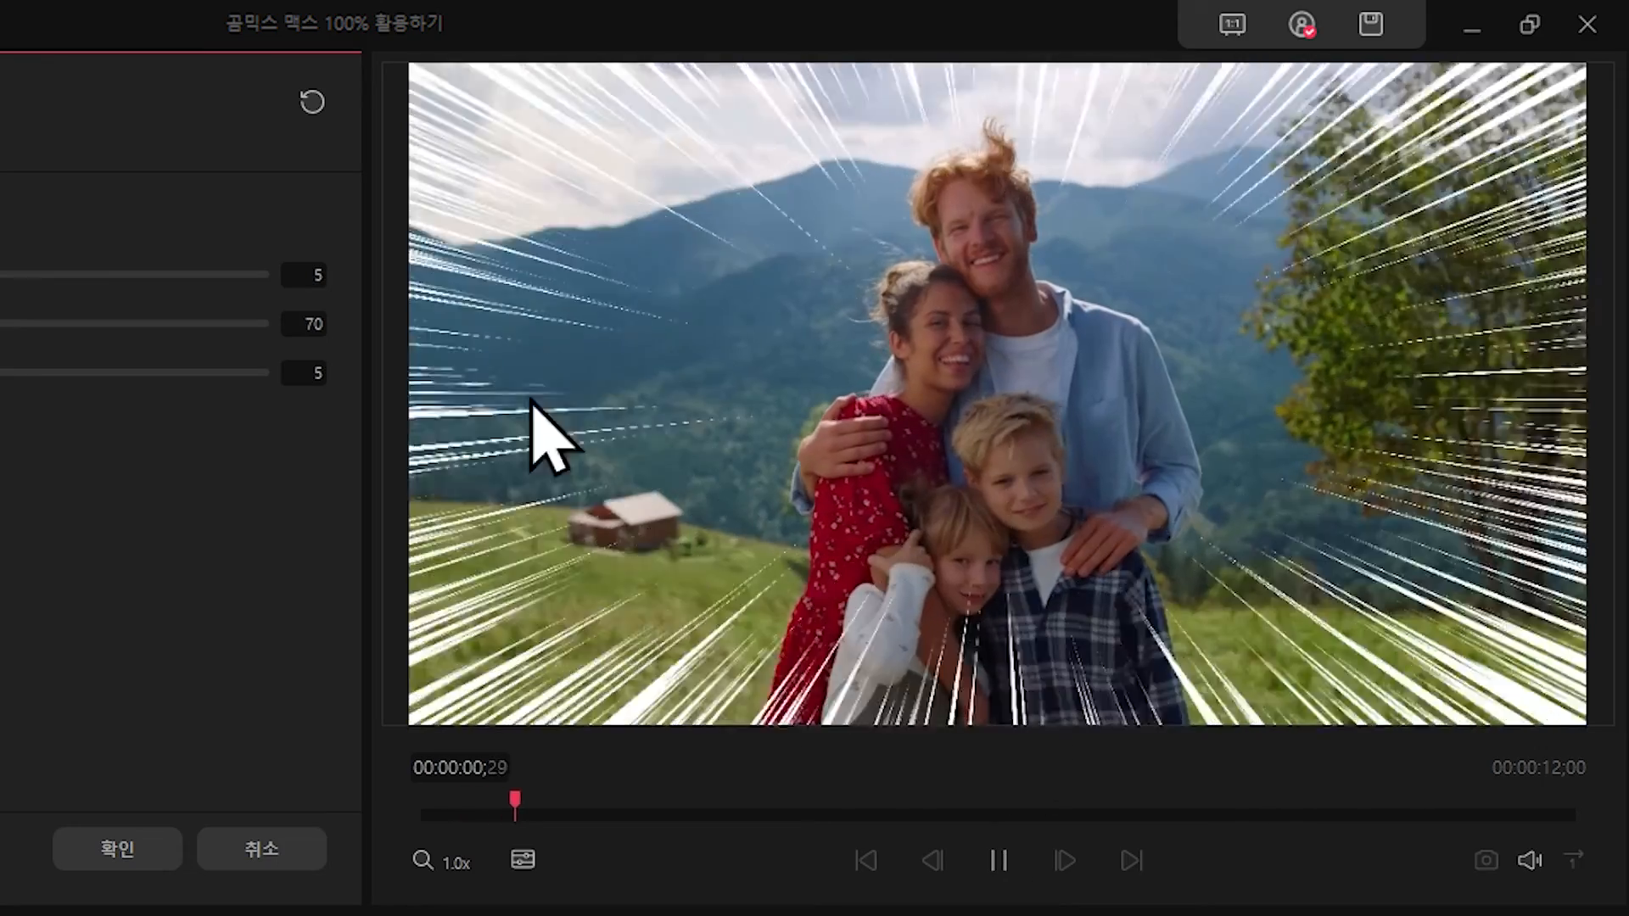
pyautogui.click(998, 864)
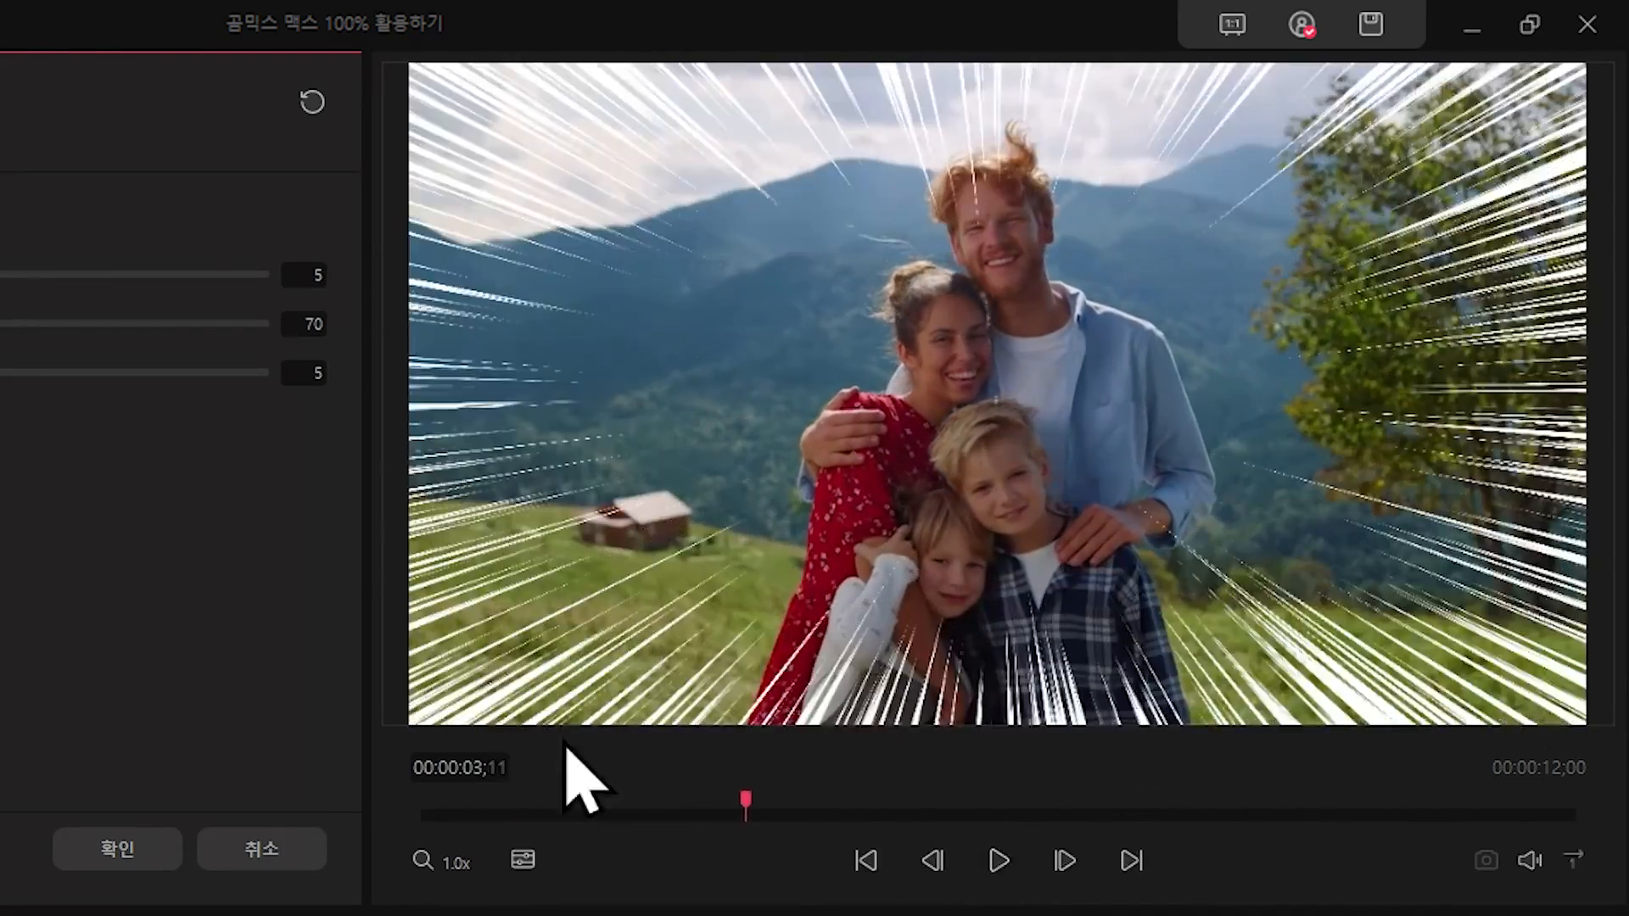
pyautogui.moveTo(454, 220); pyautogui.dragTo(48, 259)
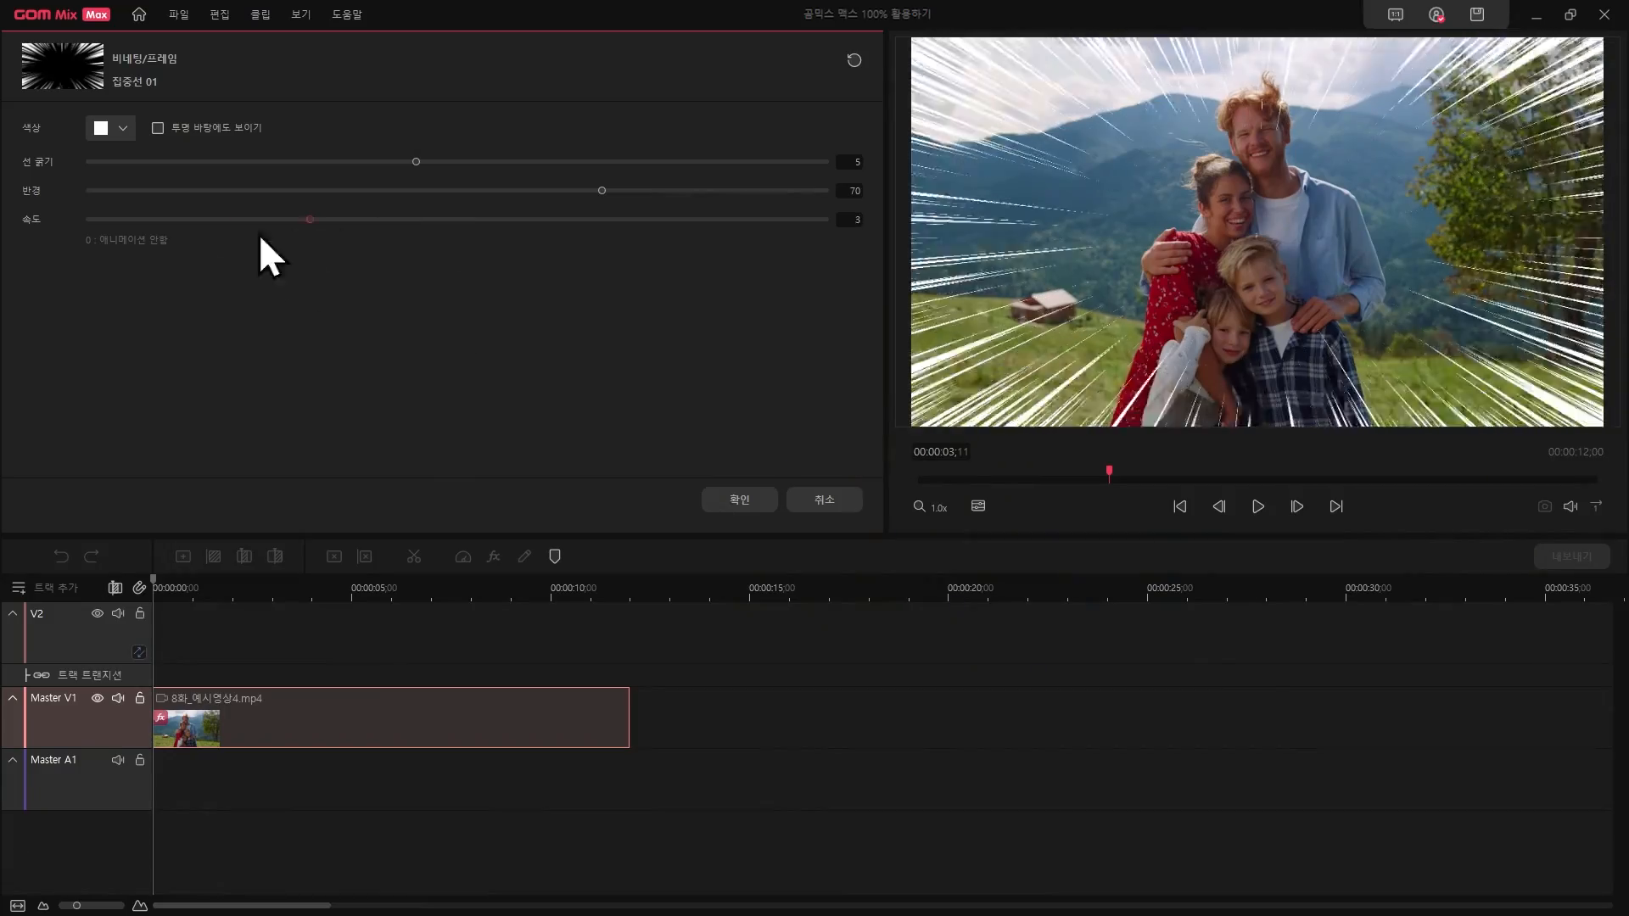
pyautogui.click(1258, 506)
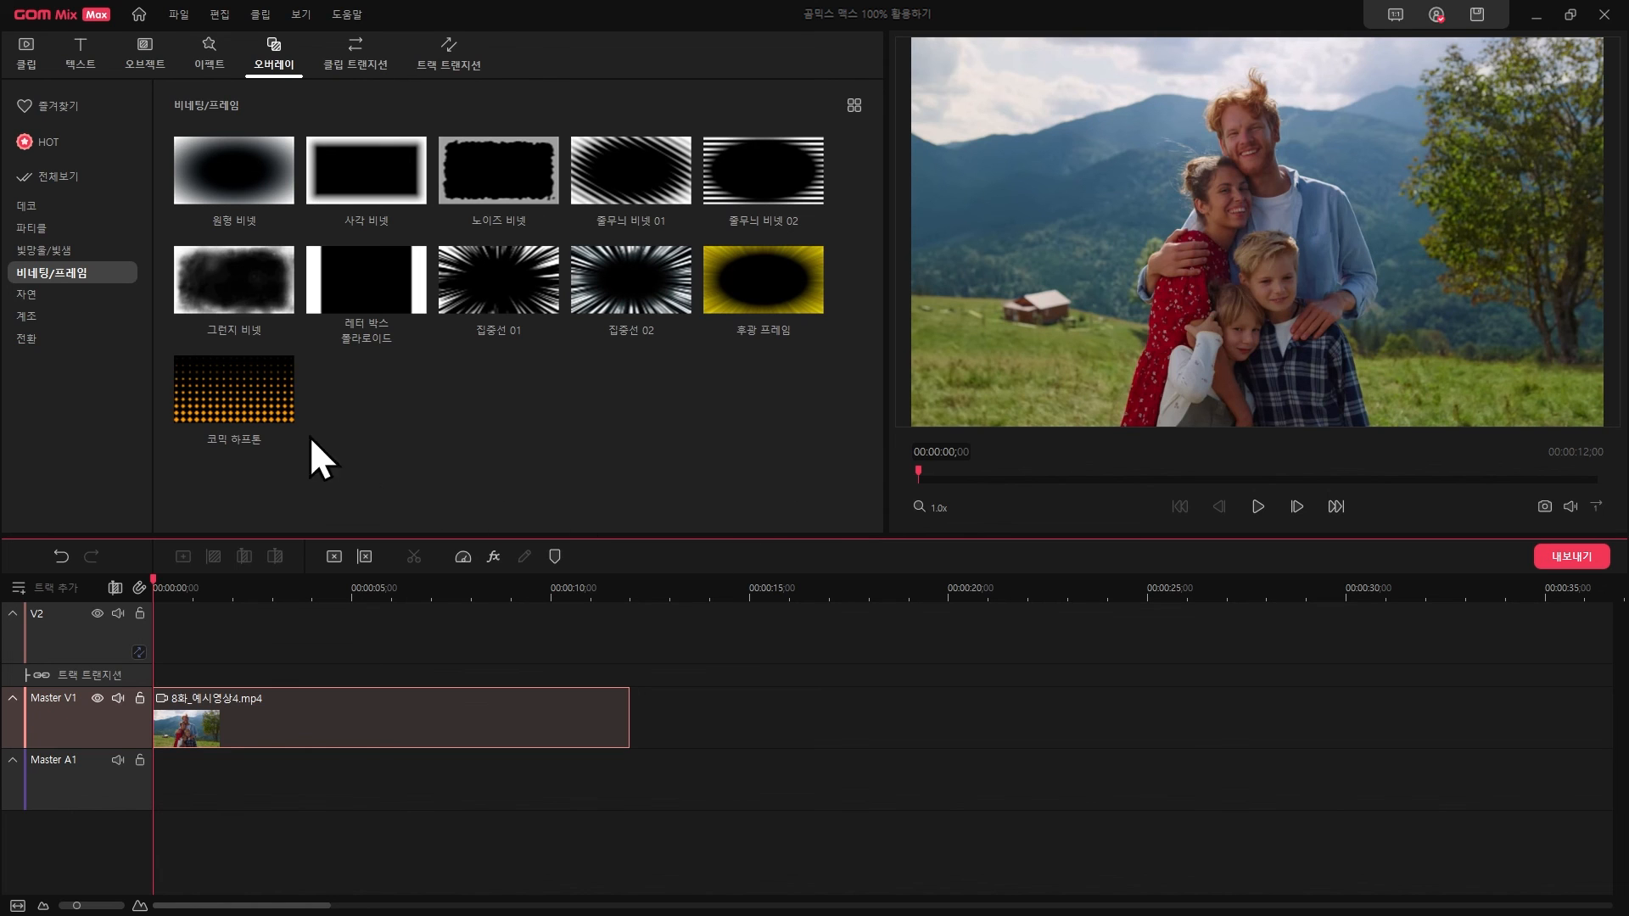
# Apply the 그런지 비넷 overlay to the clip and try its second, third, fourth and fifth 유형 options in turn.
pyautogui.doubleClick(268, 323)
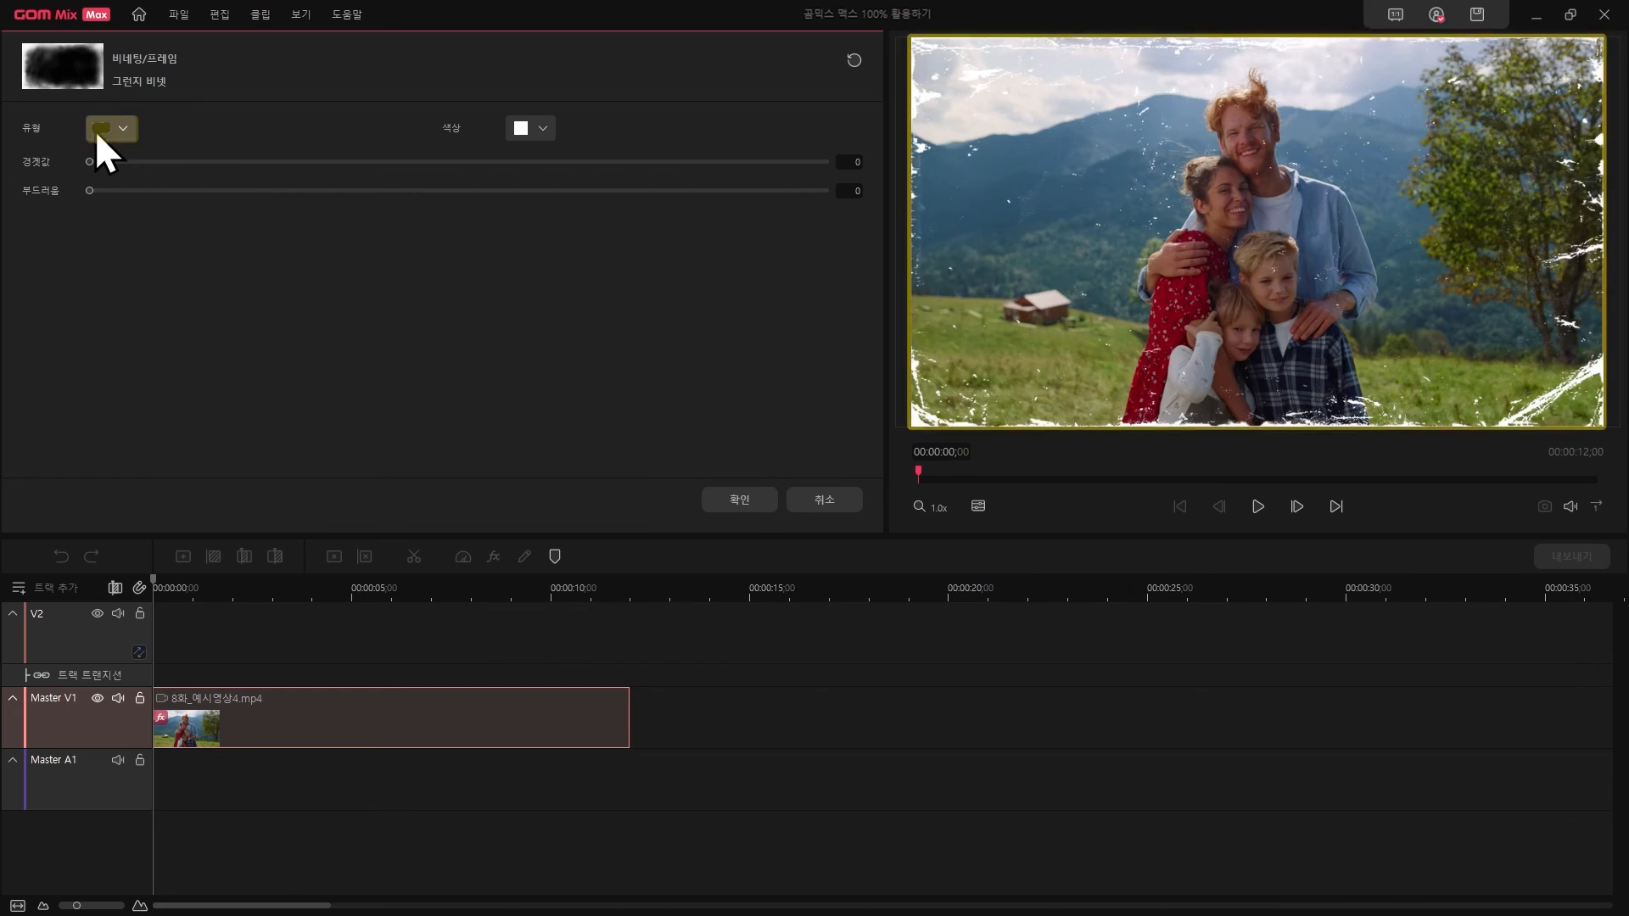
pyautogui.click(95, 130)
pyautogui.click(176, 163)
pyautogui.click(110, 125)
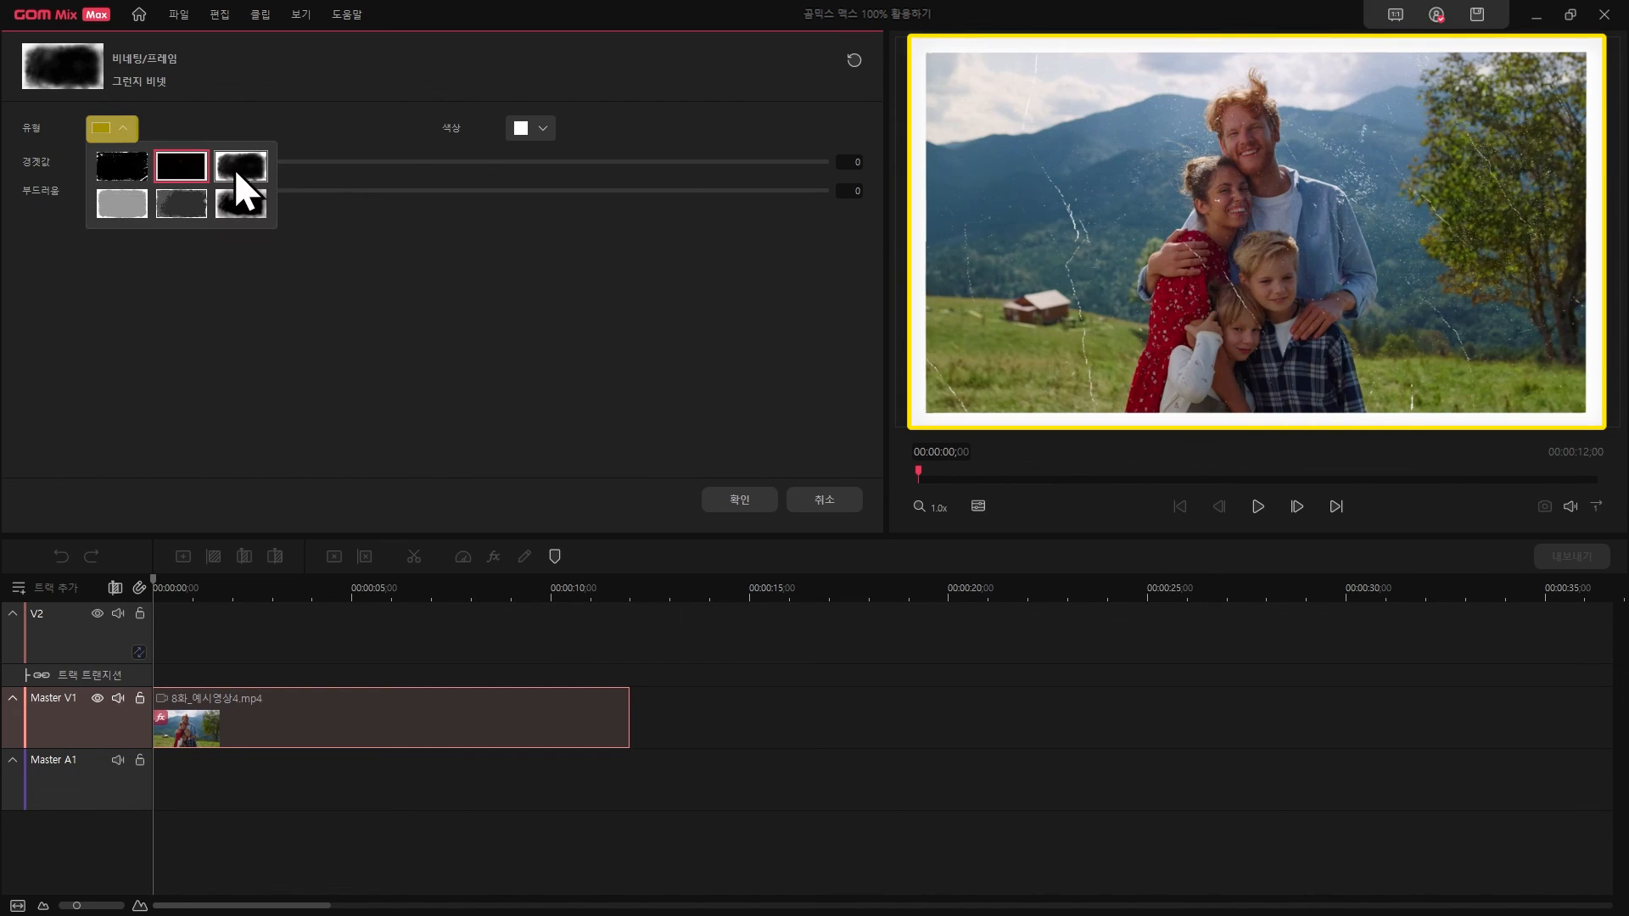
pyautogui.click(236, 169)
pyautogui.click(119, 129)
pyautogui.click(109, 196)
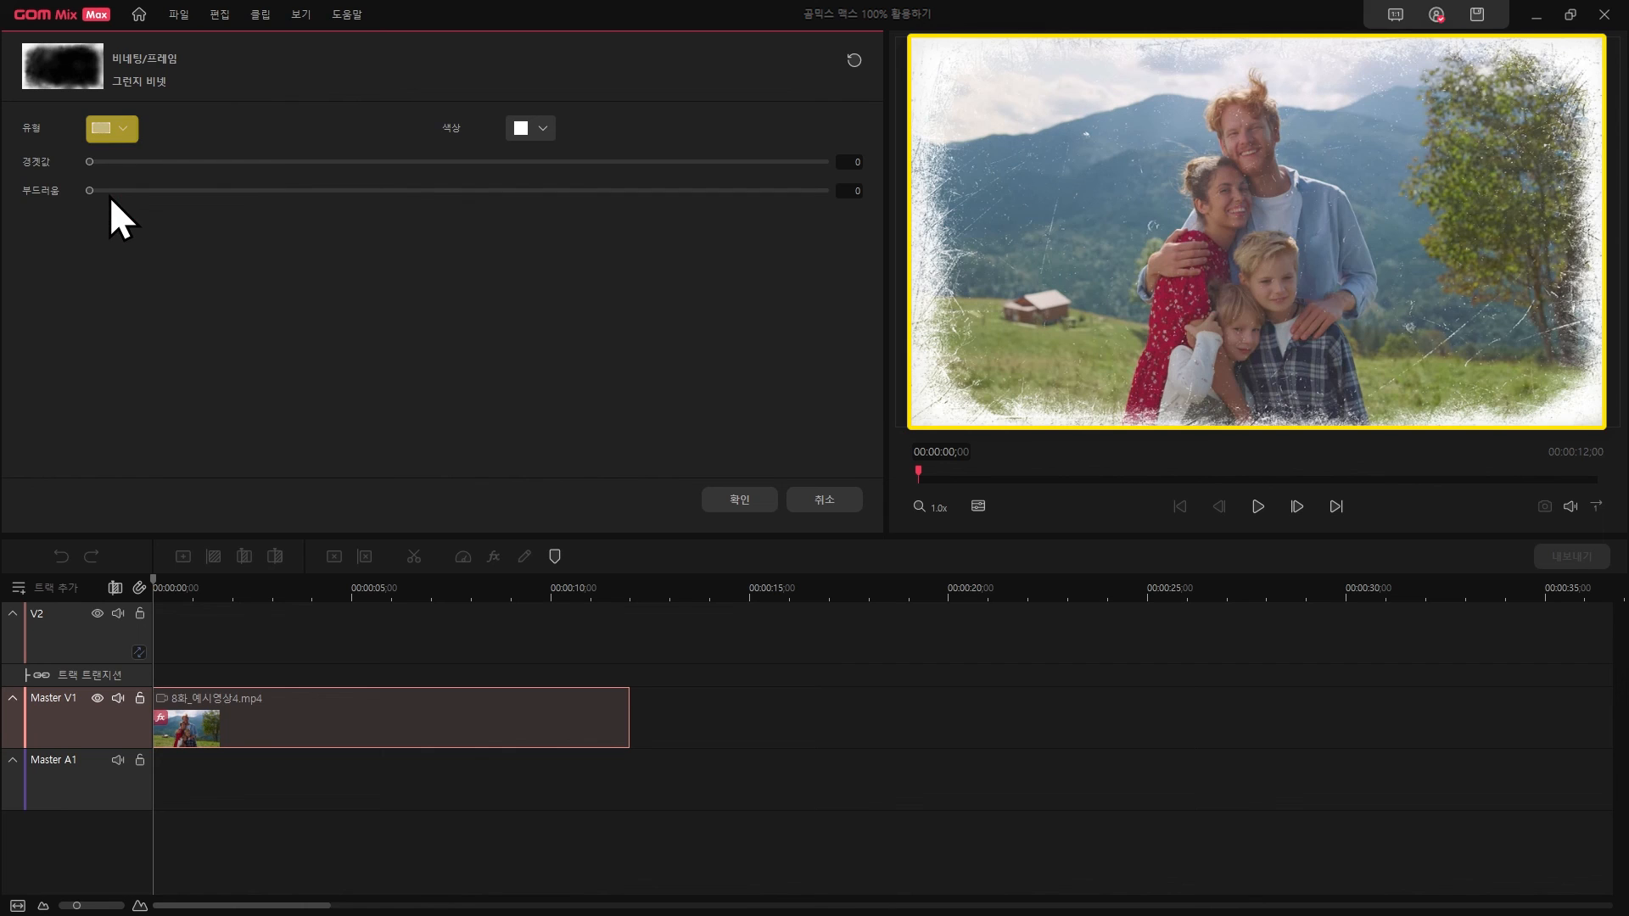
pyautogui.click(119, 136)
pyautogui.click(179, 203)
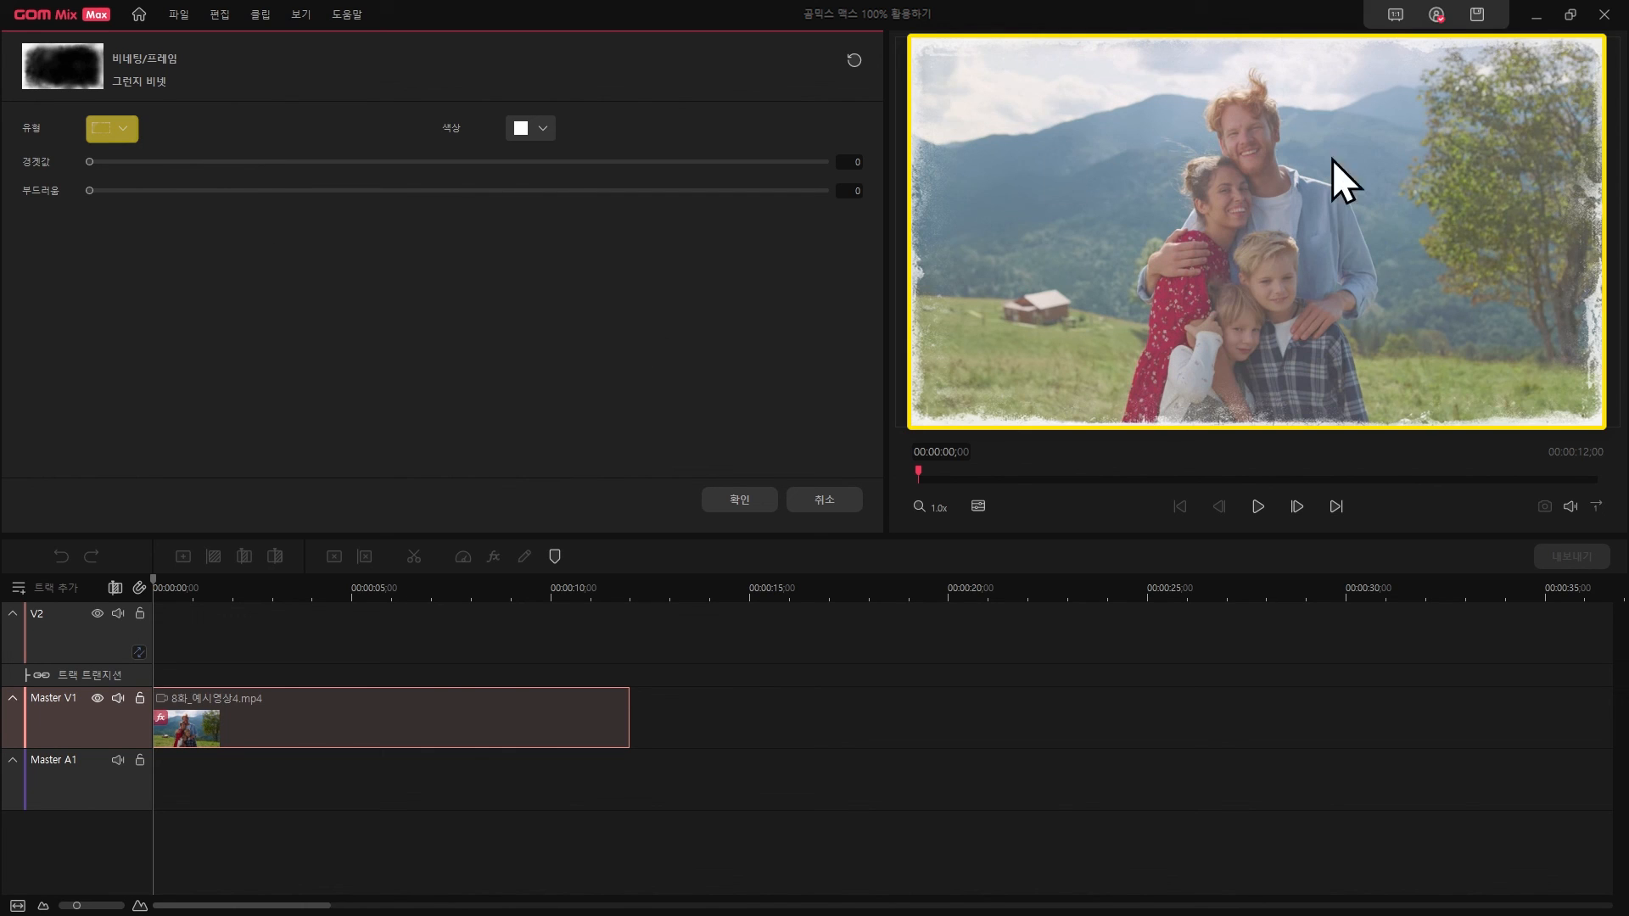
# Return the 그런지 비넷 overlay to its first 유형 and set its 색상 to dark red.
pyautogui.click(119, 129)
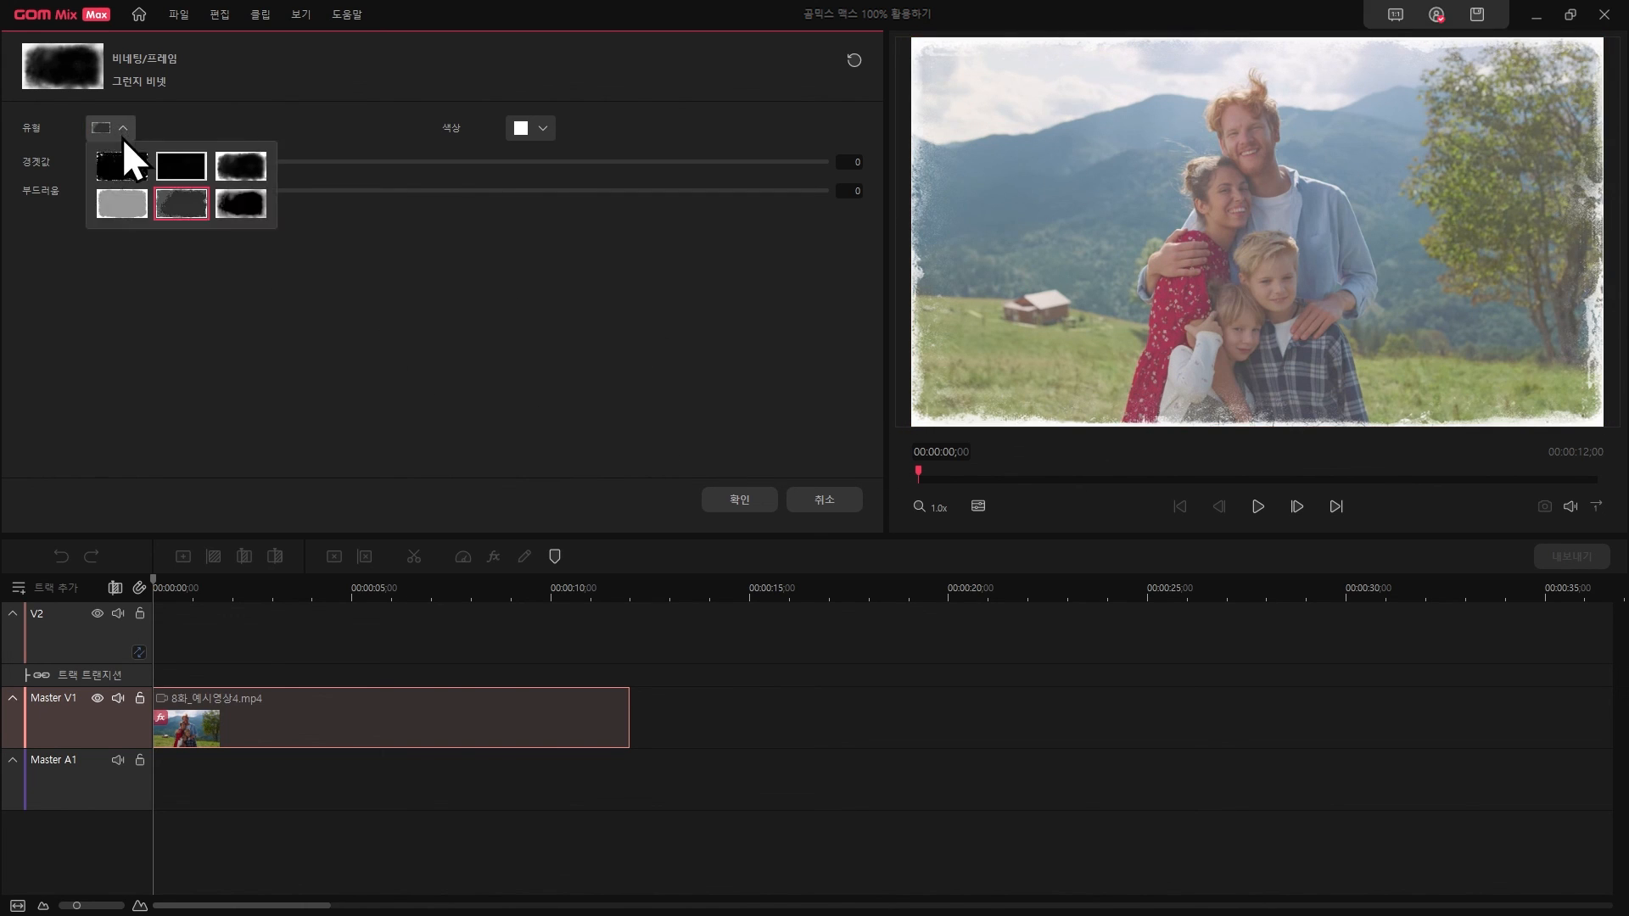
pyautogui.click(121, 164)
pyautogui.click(530, 132)
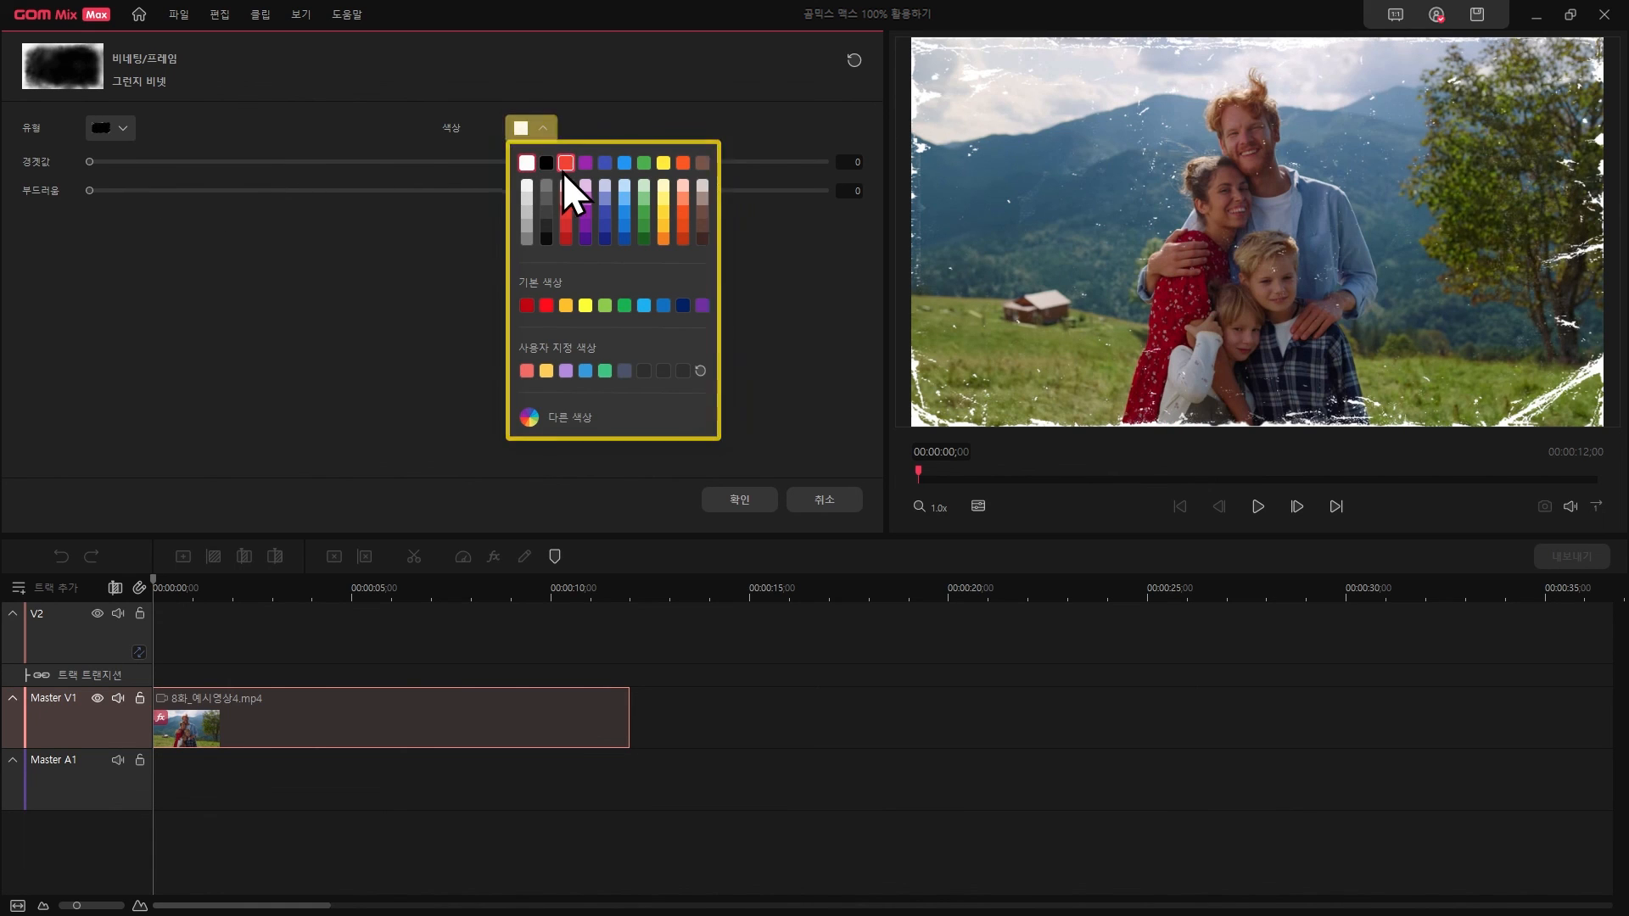
pyautogui.click(566, 243)
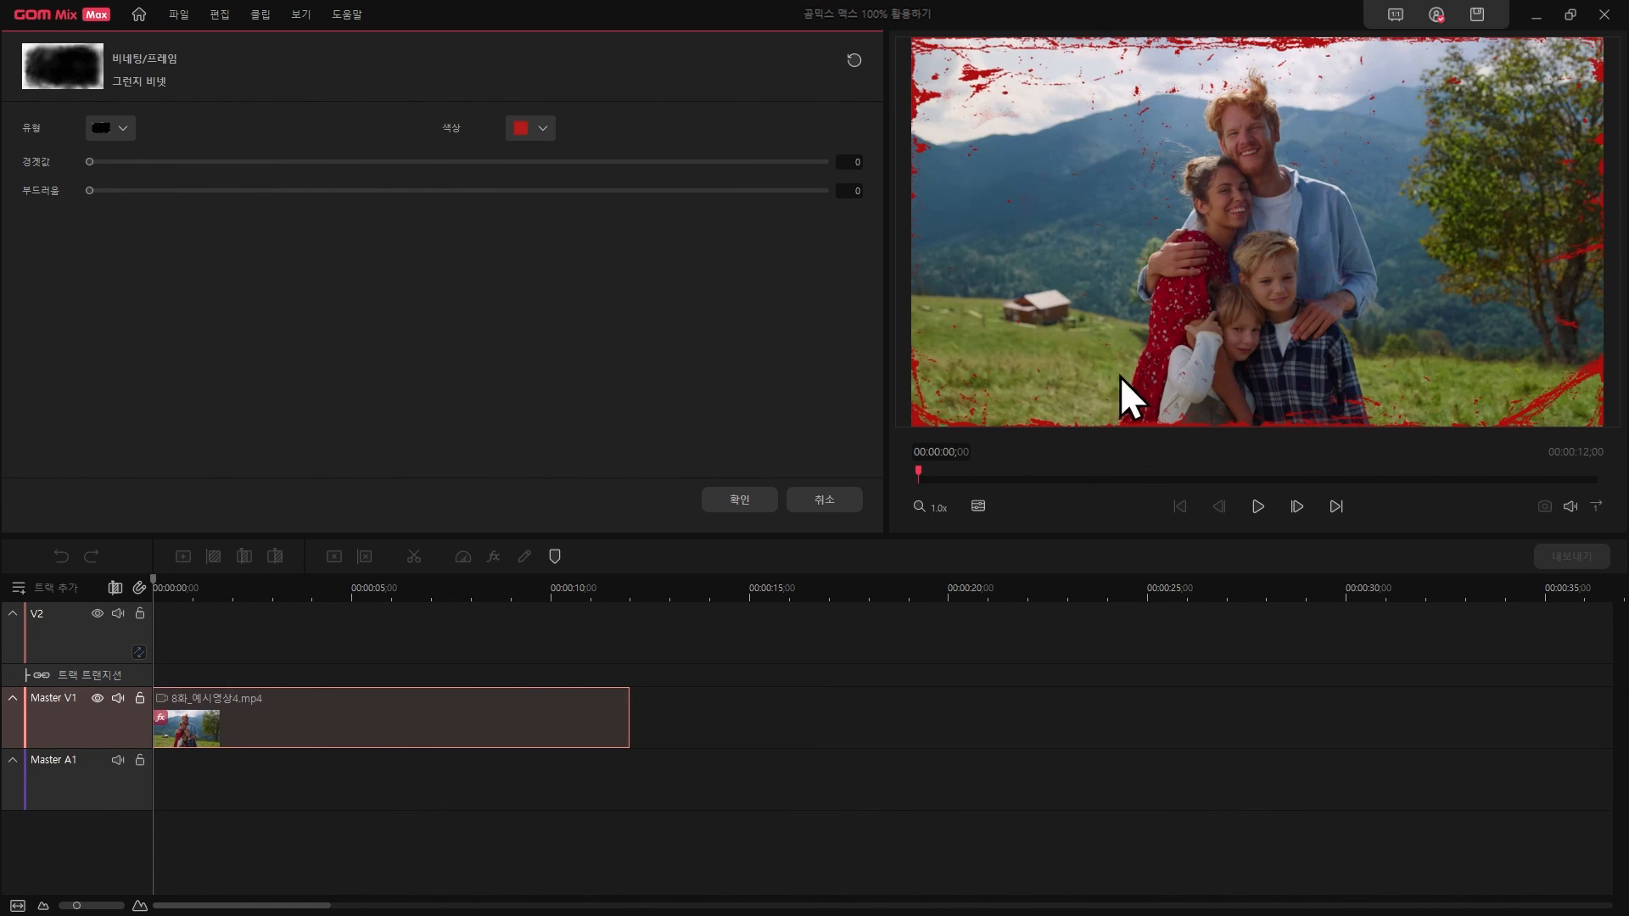